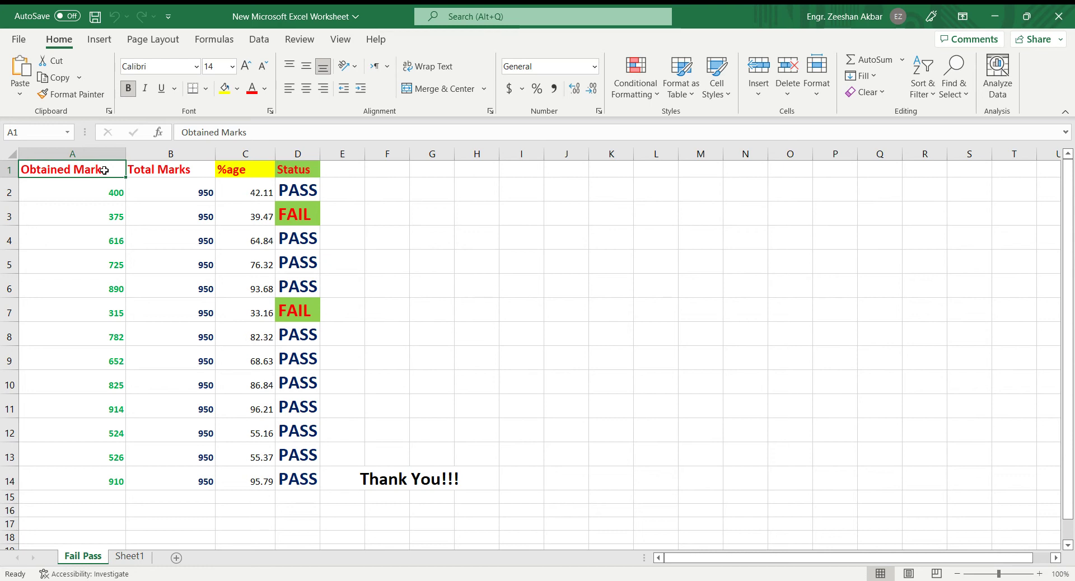
Review the Obtained Marks, Total Marks, %age and Status columns and the IF formula on the Fail Pass sheet.
key(Down)
key(Up)
key(shift+Down)
key(shift+Down)
key(shift+Down)
key(shift+Down)
key(shift+Down)
key(shift+Down)
key(shift+Down)
key(shift+Down)
key(shift+Down)
key(Right)
key(shift+Down)
key(shift+Down)
key(shift+Down)
key(shift+Down)
key(shift+Down)
key(shift+Down)
key(shift+Down)
key(shift+Down)
key(shift+Down)
key(shift+Down)
key(shift+Down)
key(shift+Down)
key(shift+Down)
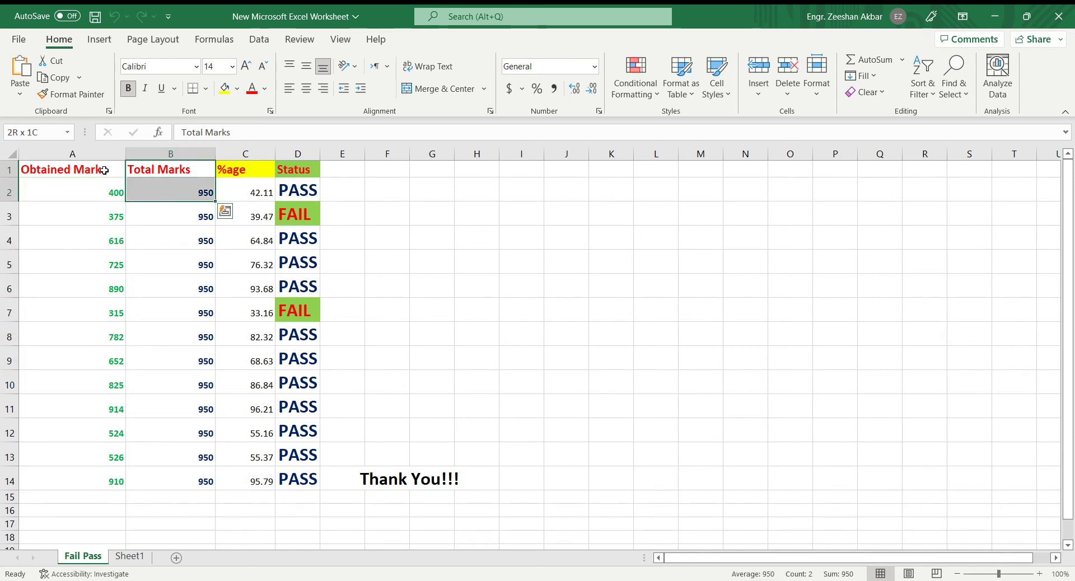
key(Right)
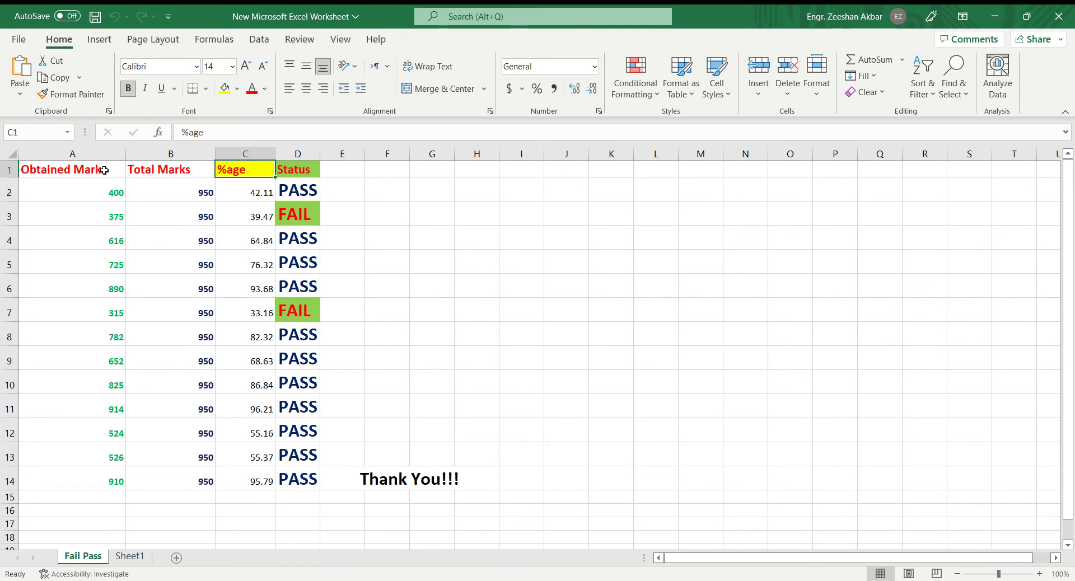
key(Right)
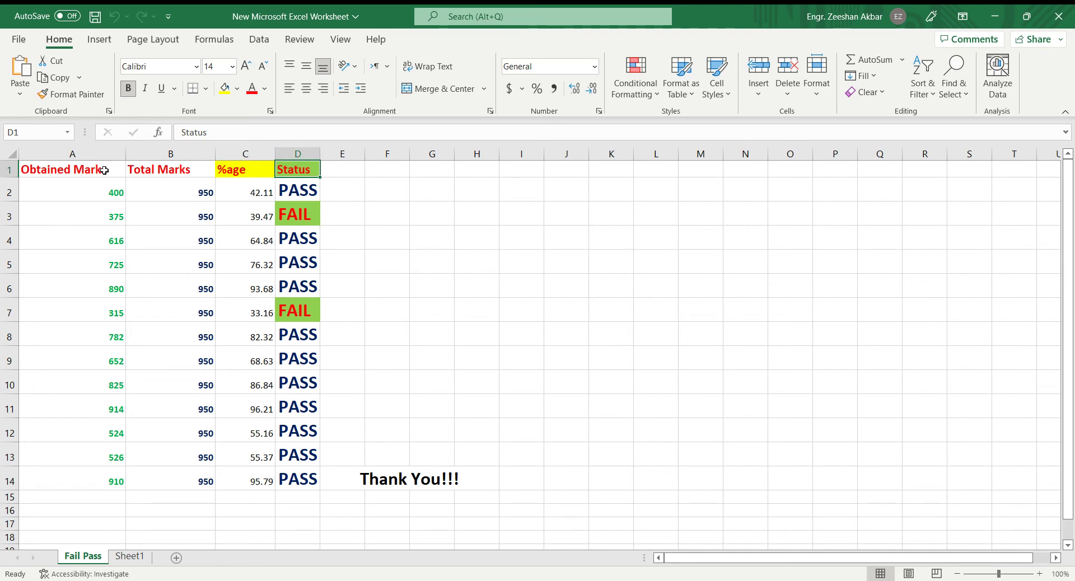
key(Down)
key(Down)
key(Down)
key(Down)
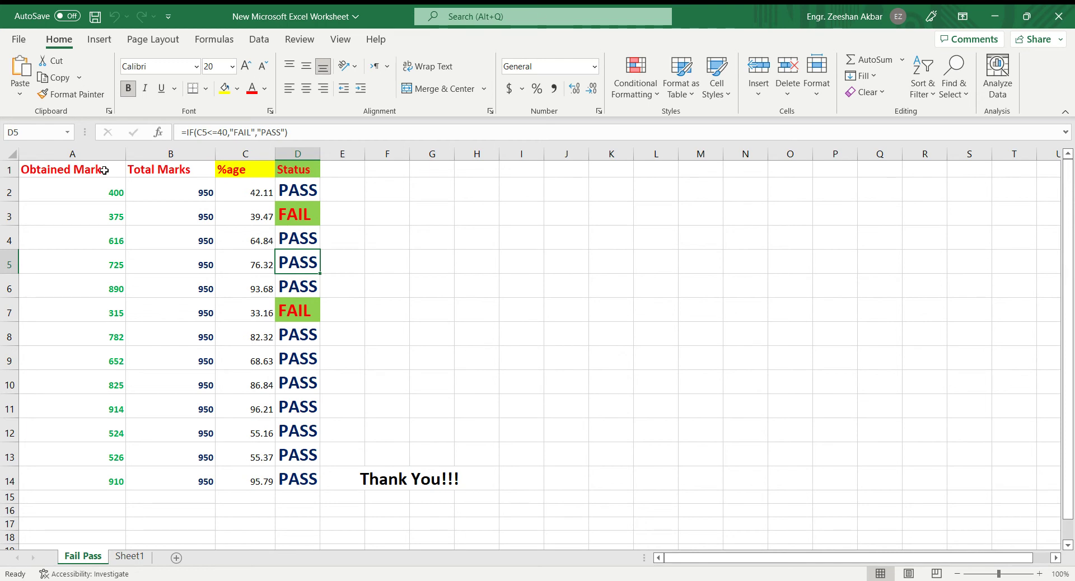
Switch to Sheet1 and enter the label "Radius of circle" in cell B3.
click(129, 556)
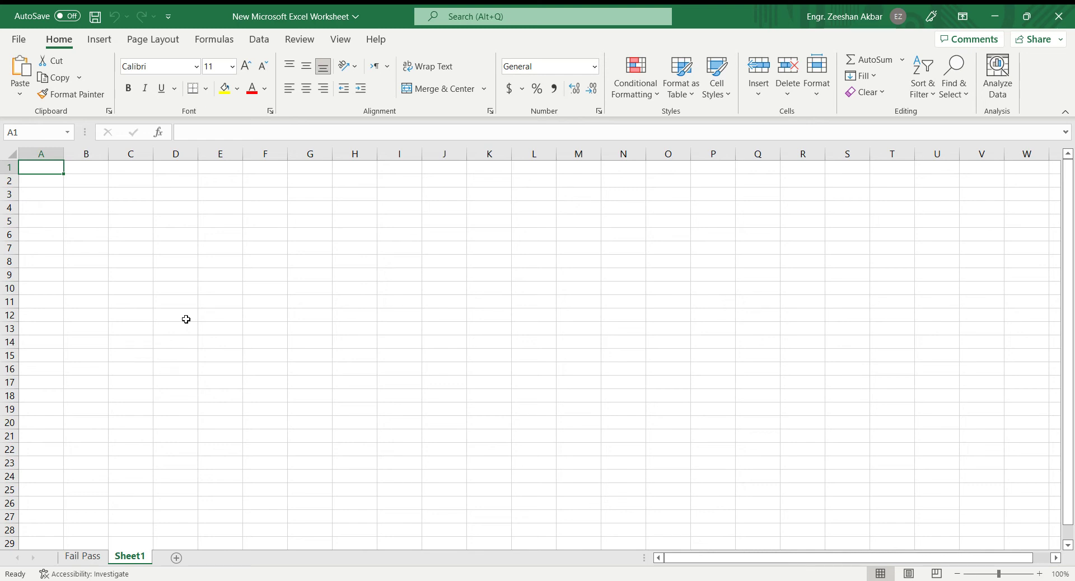
key(Down)
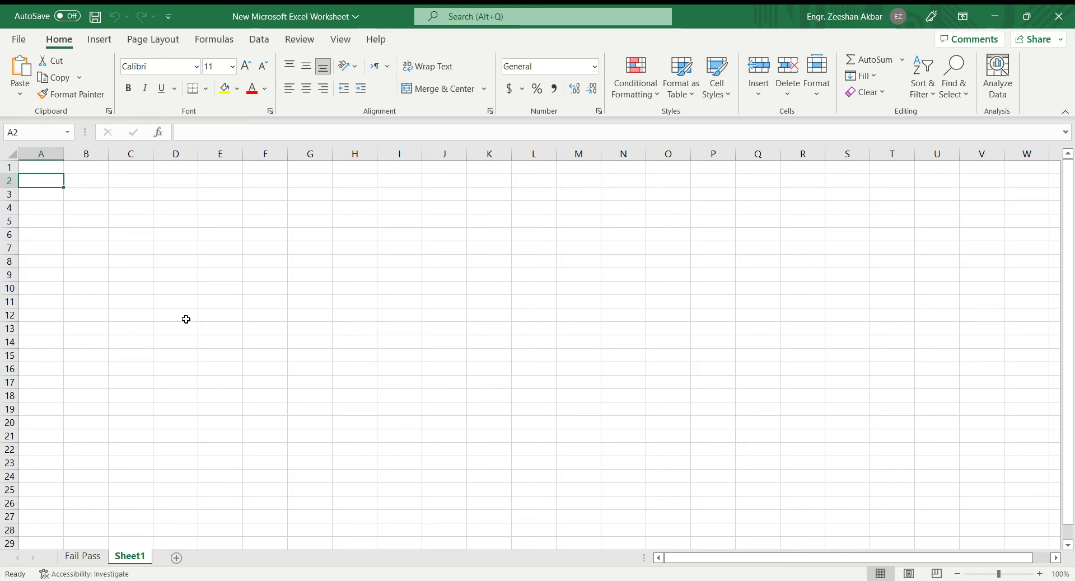
key(Right)
key(Down)
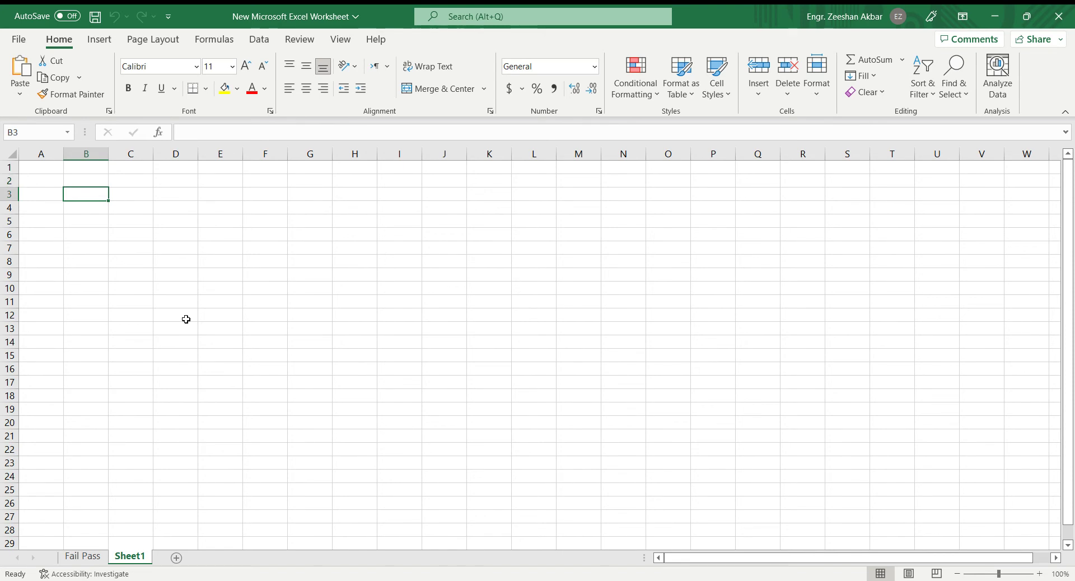
text(Radius)
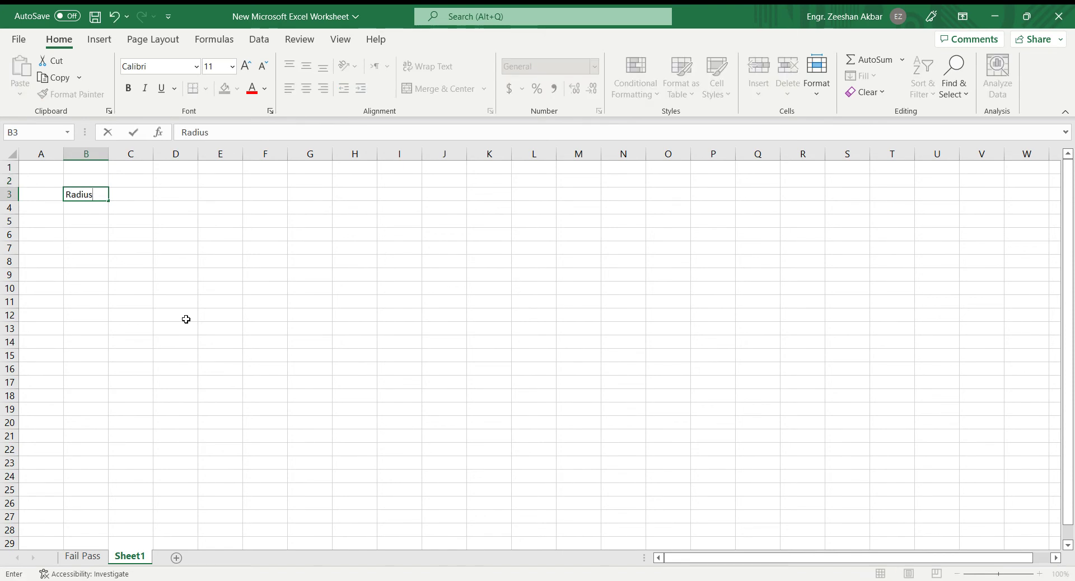
text( of circle)
key(Tab)
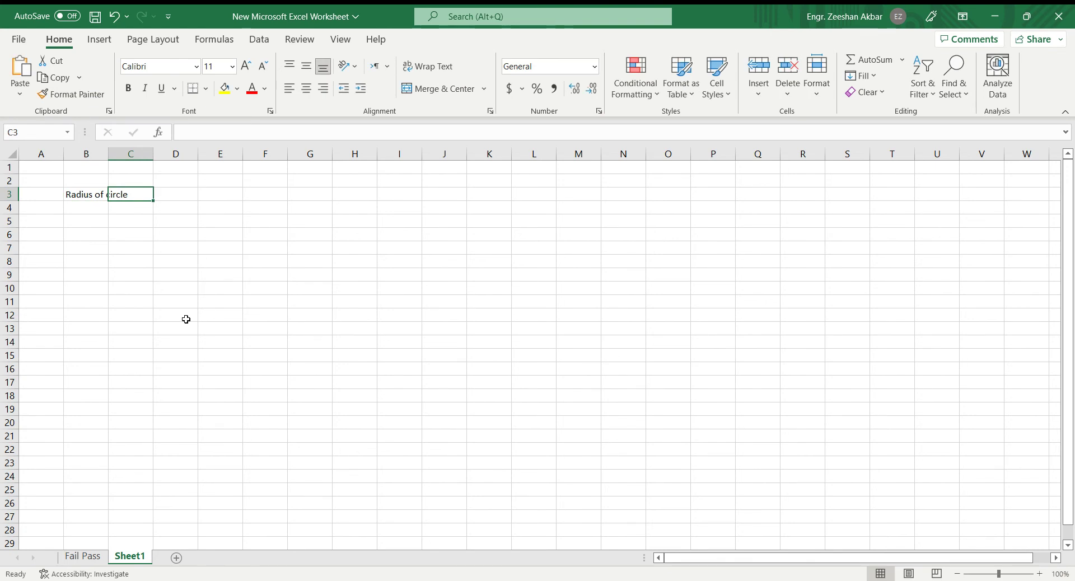
key(Left)
key(Tab)
key(Return)
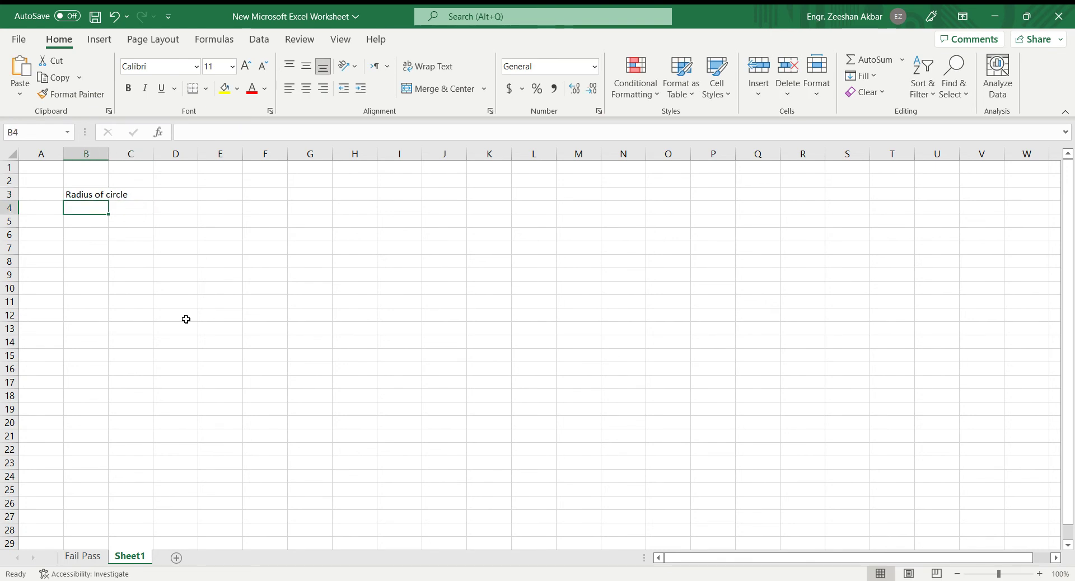
Enter the label "Centre of Circle" in cell B5.
key(Return)
text(Centr)
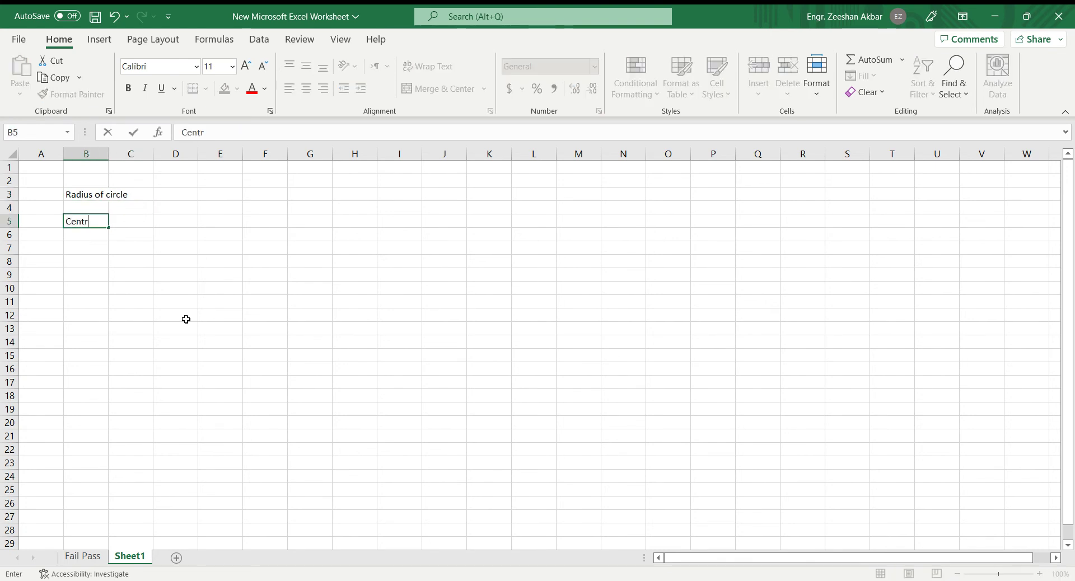
text(e of Circle)
key(Return)
Merge and center the radius label across B3:C3 and the centre label across B5:C5.
key(Up)
key(Up)
key(Up)
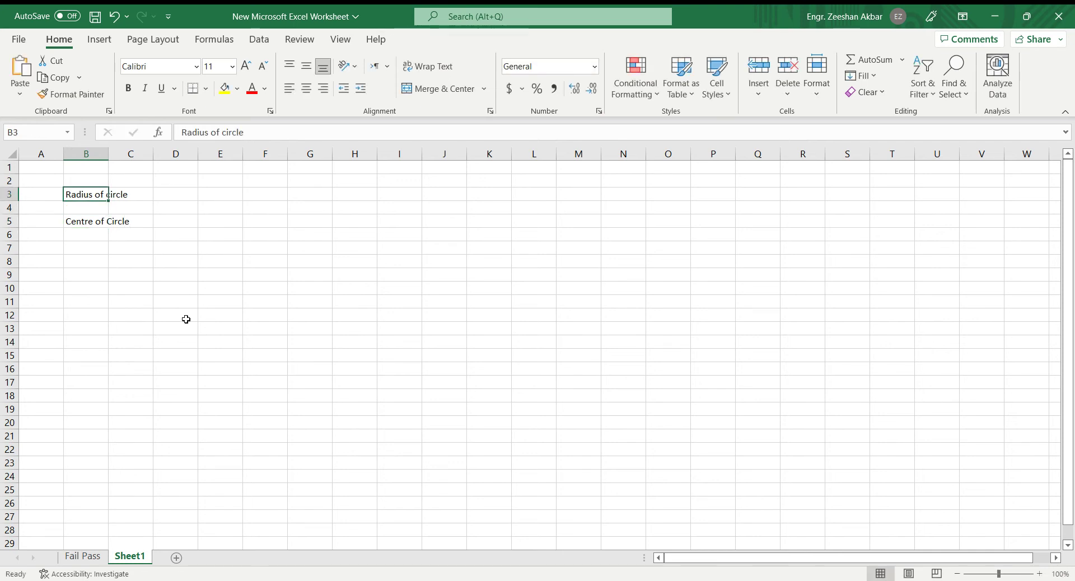
key(shift+Right)
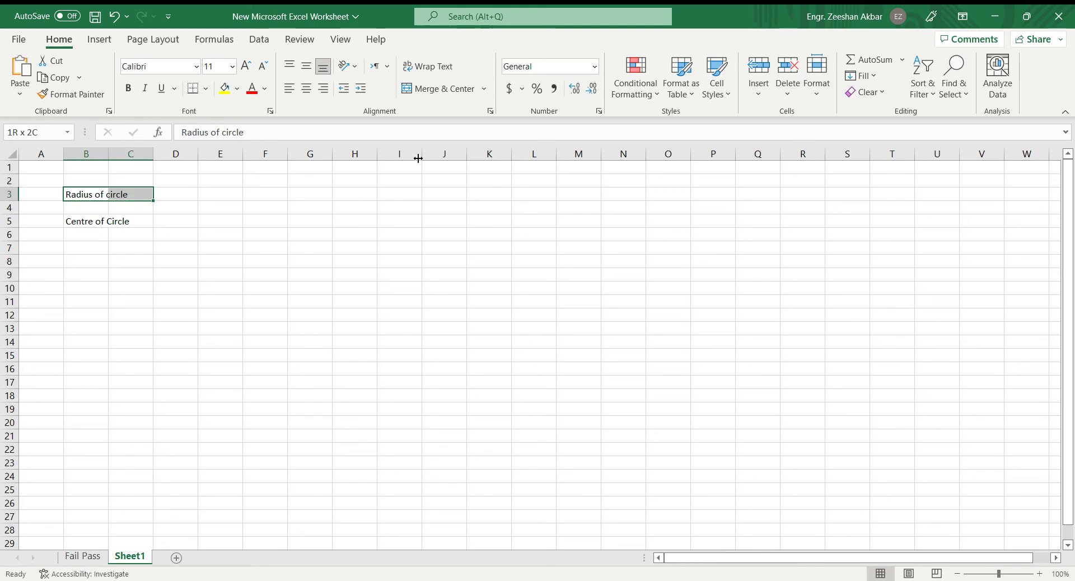
click(434, 90)
key(Down)
key(Down)
key(shift+Right)
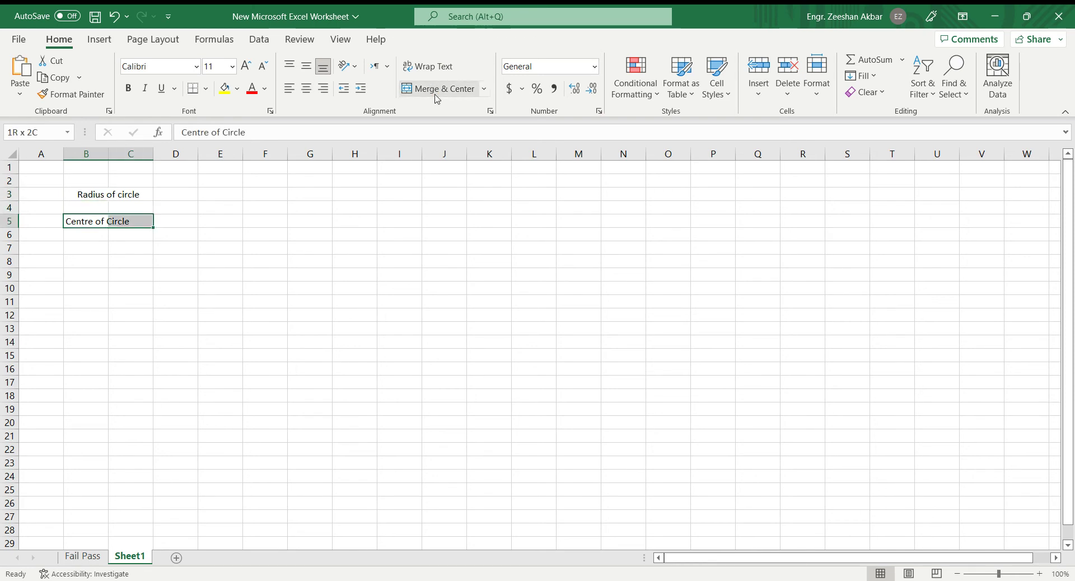
click(436, 92)
Enter a radius of 50 in cell D3 and a centre value of 75 in cell D5.
key(Right)
key(Up)
key(Up)
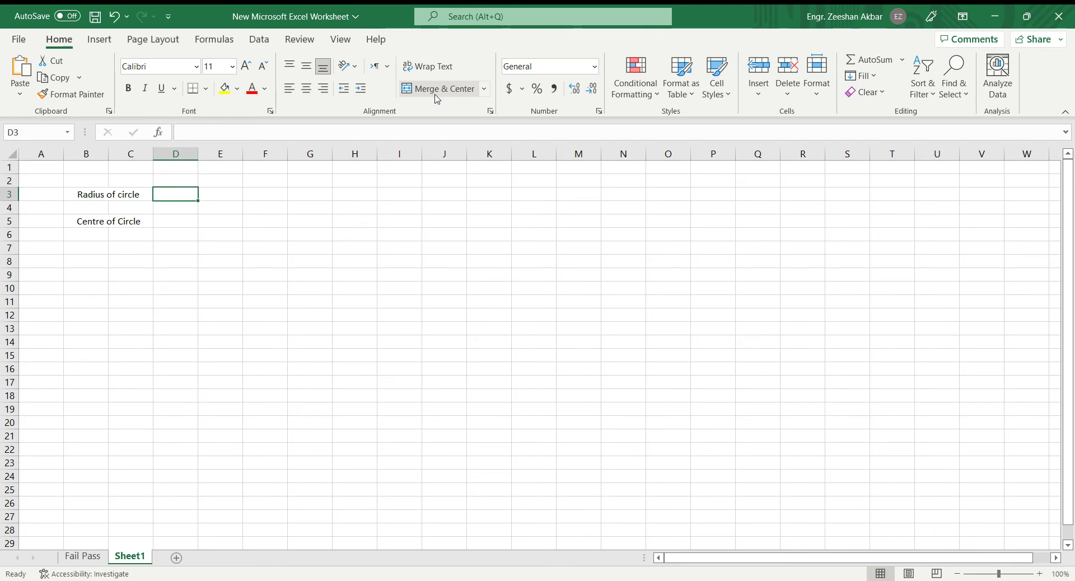
text(50)
key(Down)
key(Down)
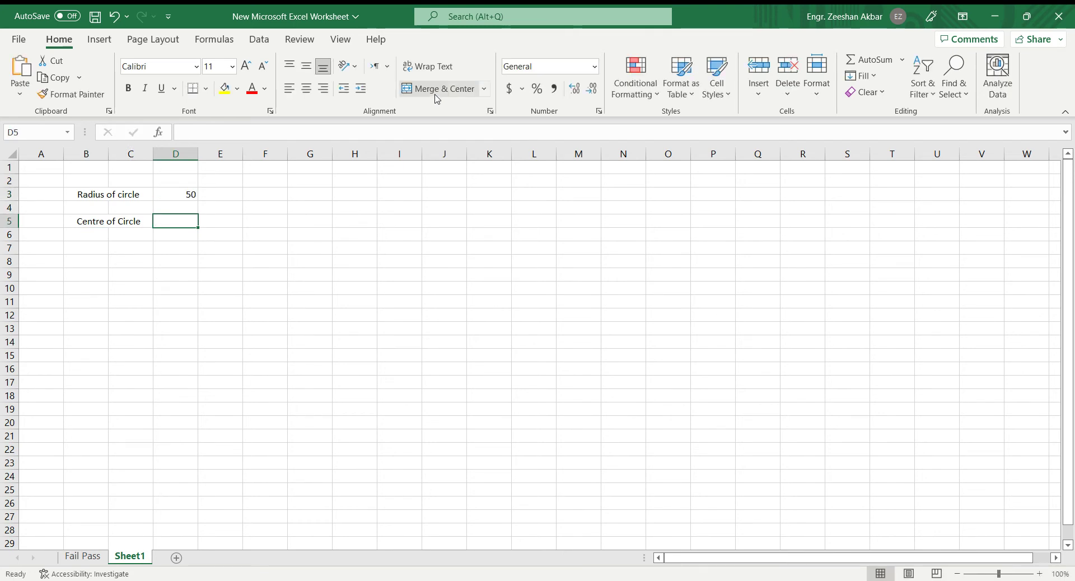
text(75)
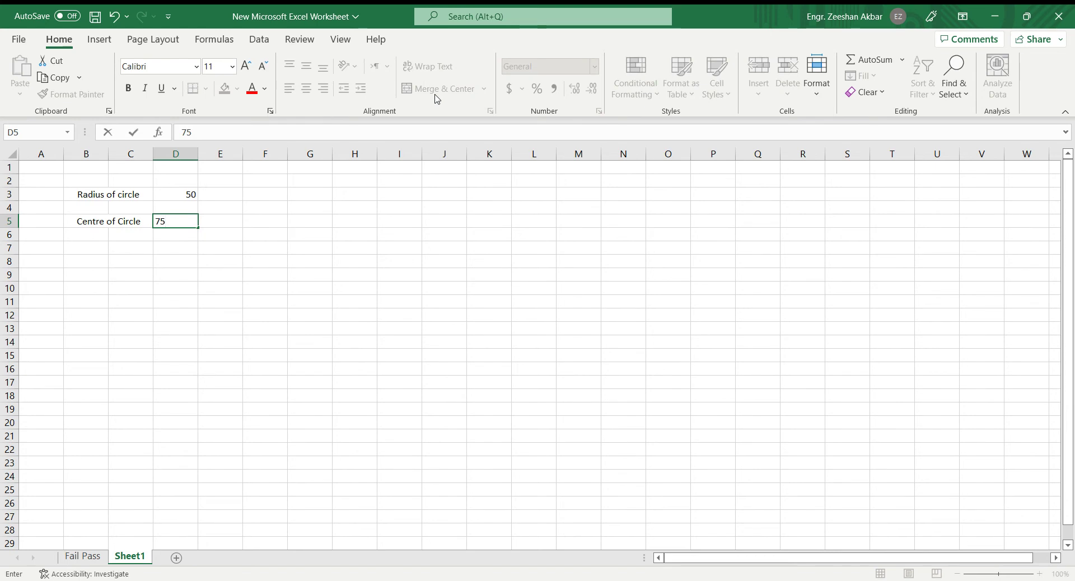
Add the unit m beside the radius value in cell E3.
key(Up)
key(Up)
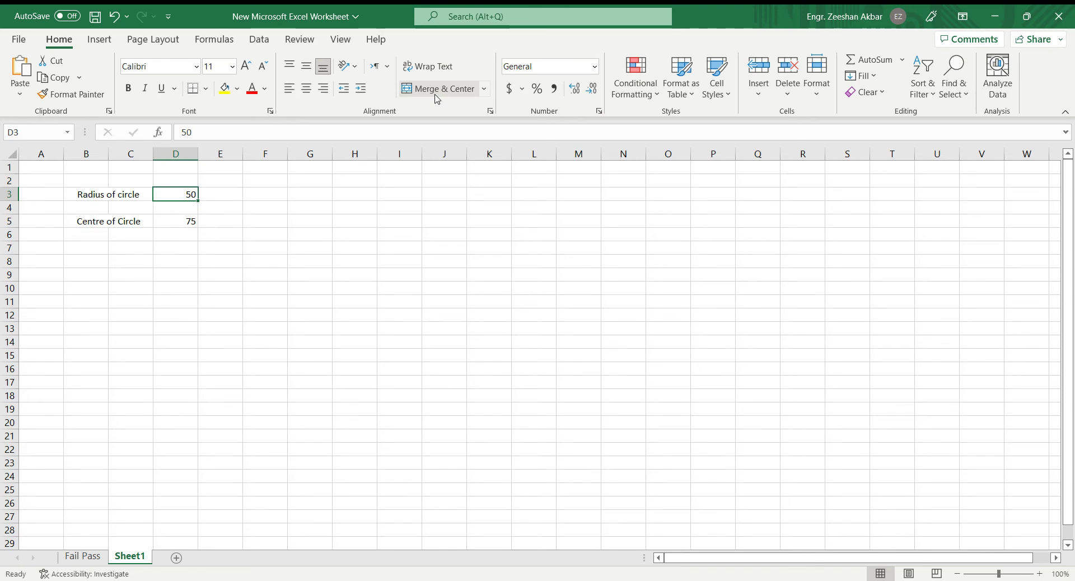
key(Right)
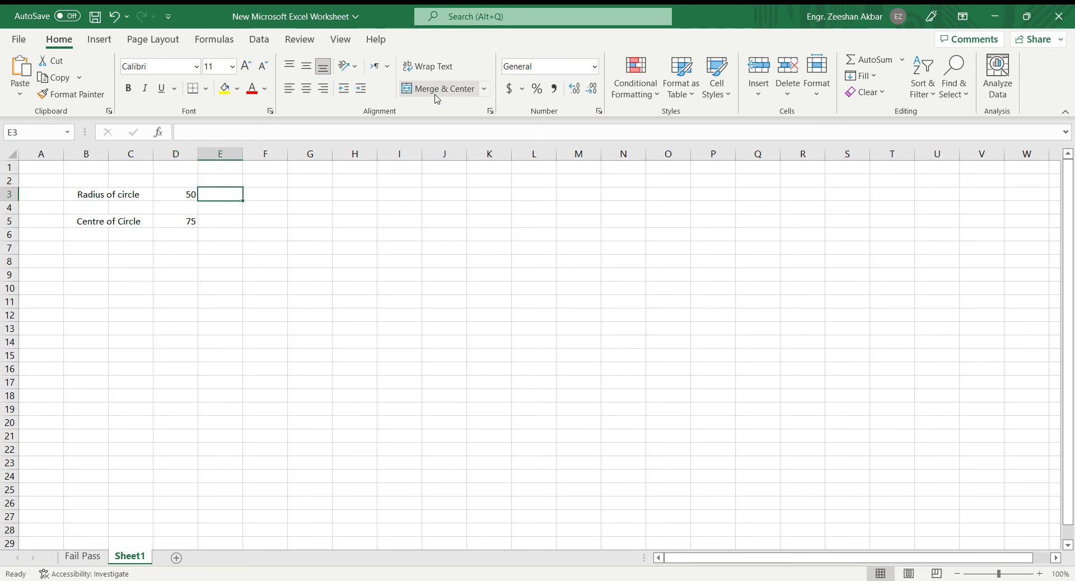
text(m)
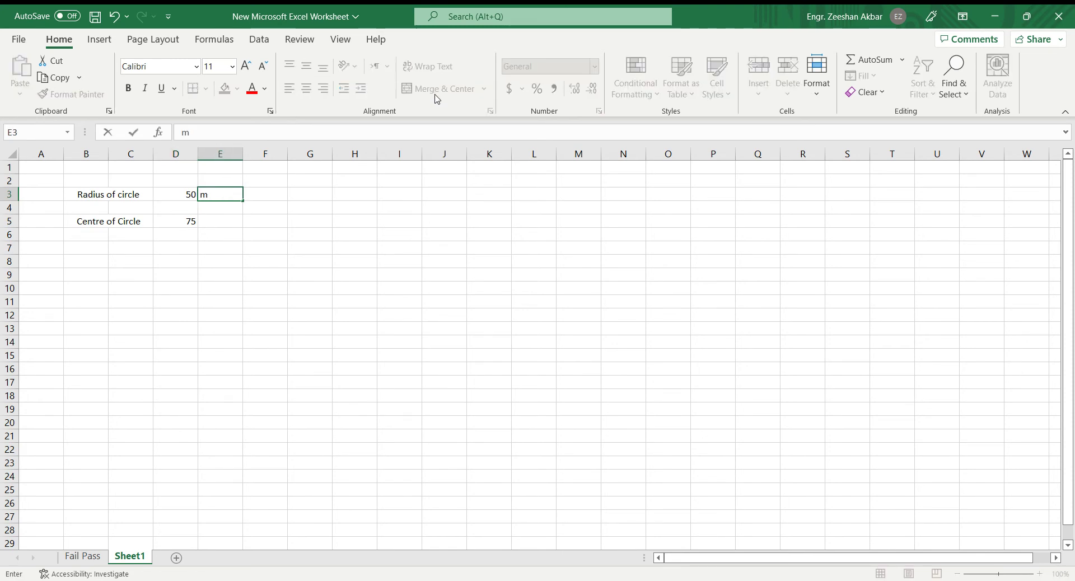
key(Return)
key(Return)
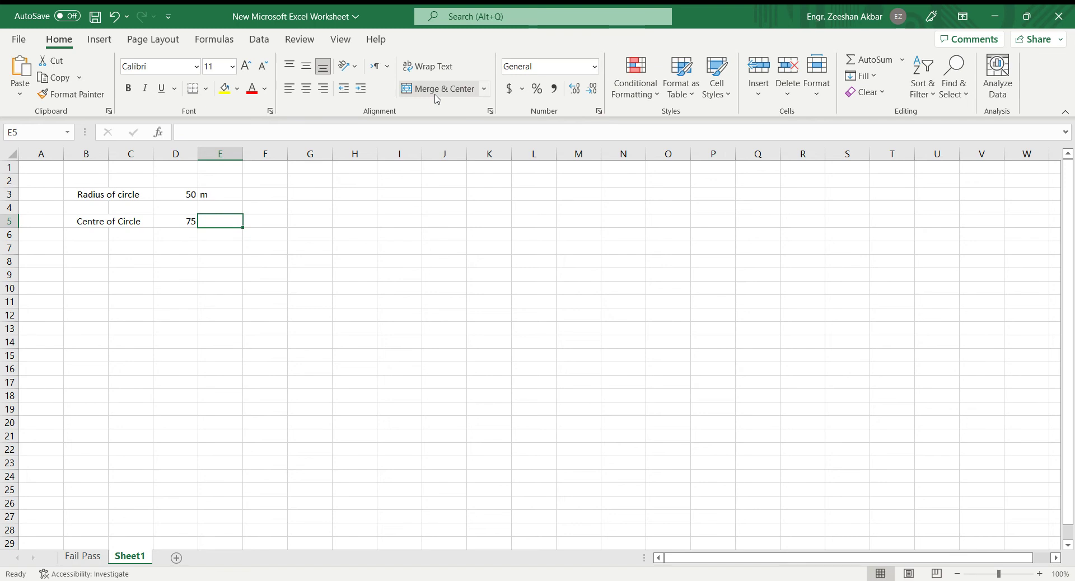
Enter the table headers "Angle" in cell B9 and "X (m)" in cell C9.
key(Down)
key(Down)
key(Down)
key(Down)
key(Left)
key(Left)
key(Left)
key(Left)
key(Right)
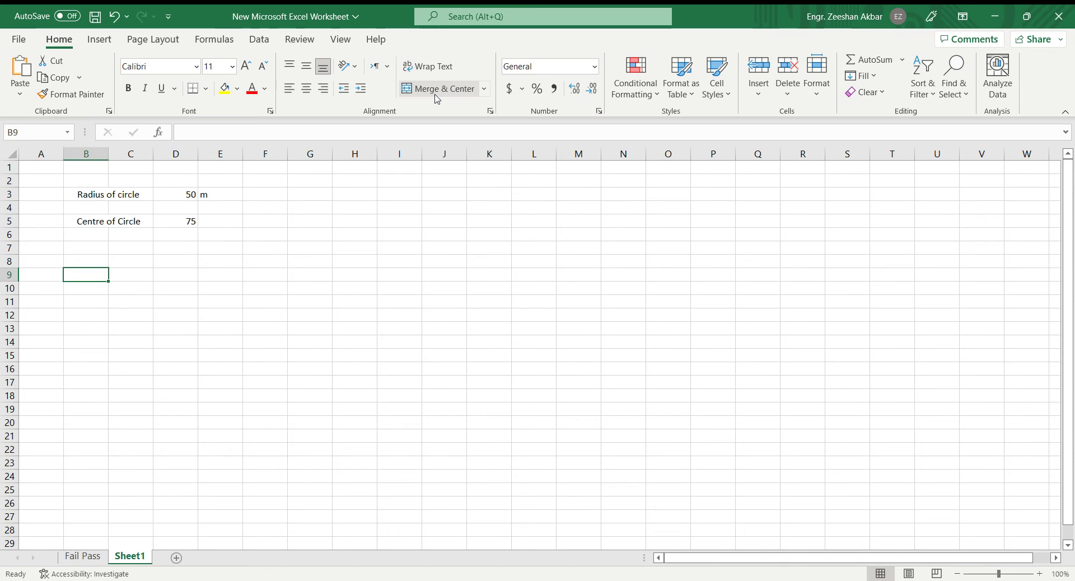
text(Angle(degrees))
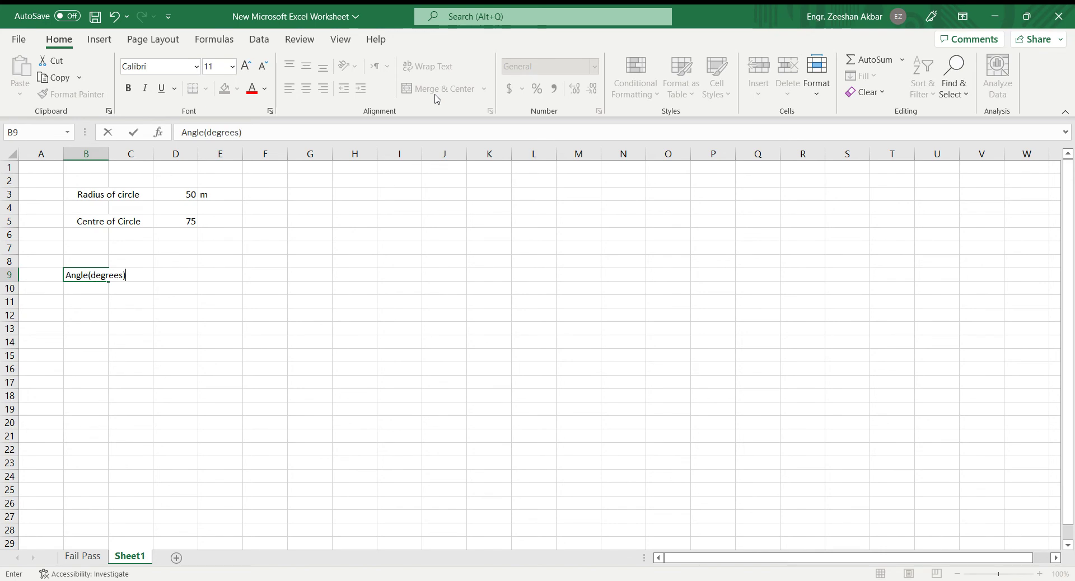
key(Tab)
key(Left)
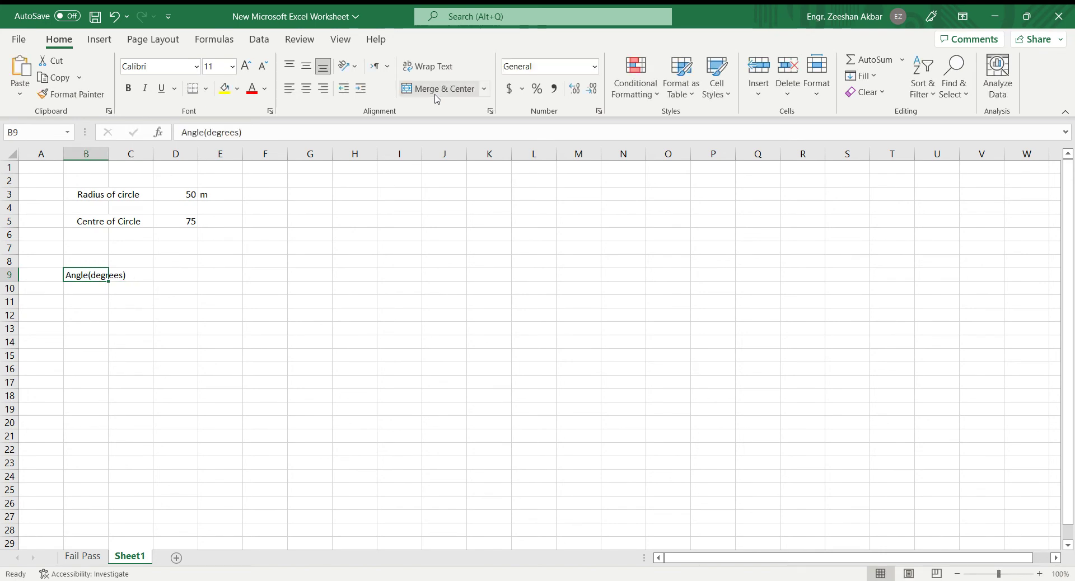
text(Angle)
key(Tab)
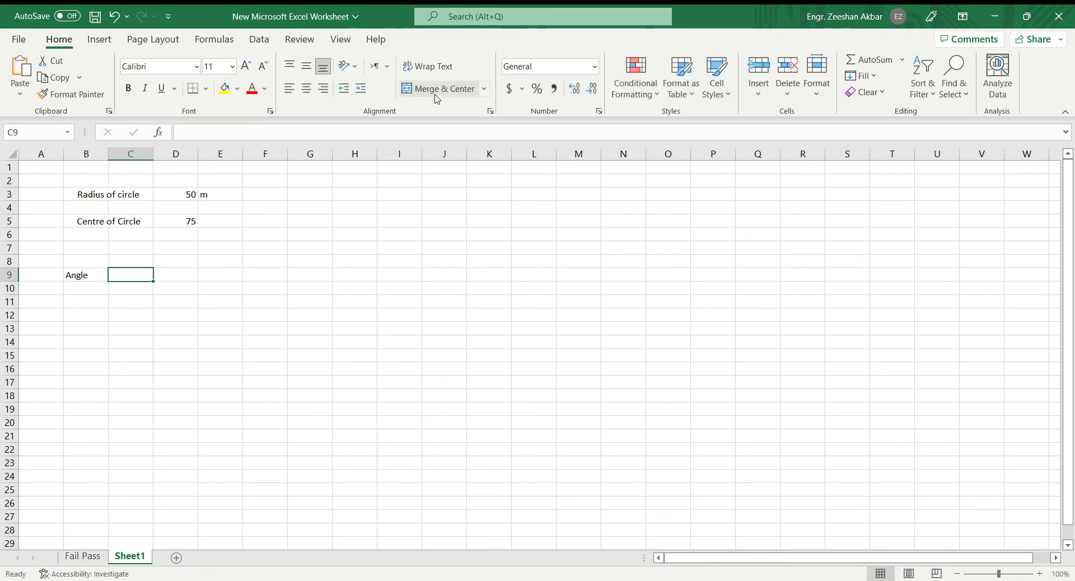
text(X (m))
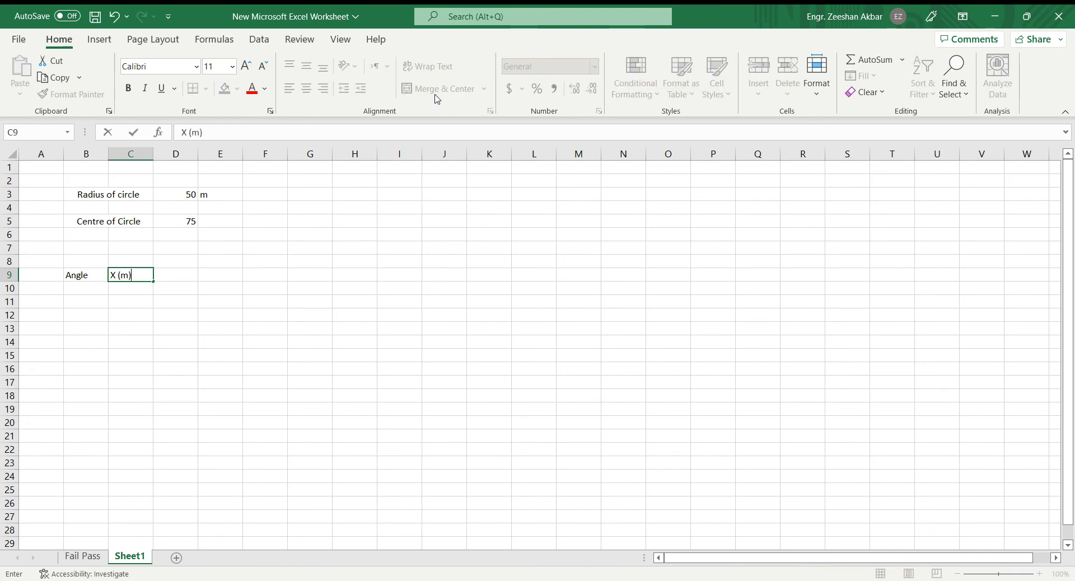
key(Tab)
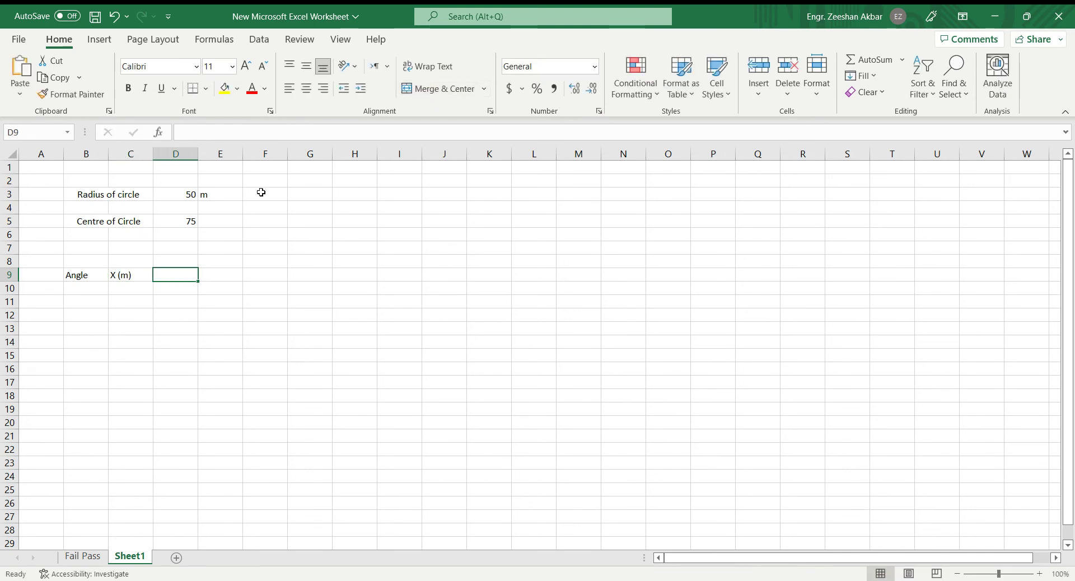
Add the unit m beside the centre value in E5 and enter the header "Y (m)" in D9.
click(219, 222)
text(m)
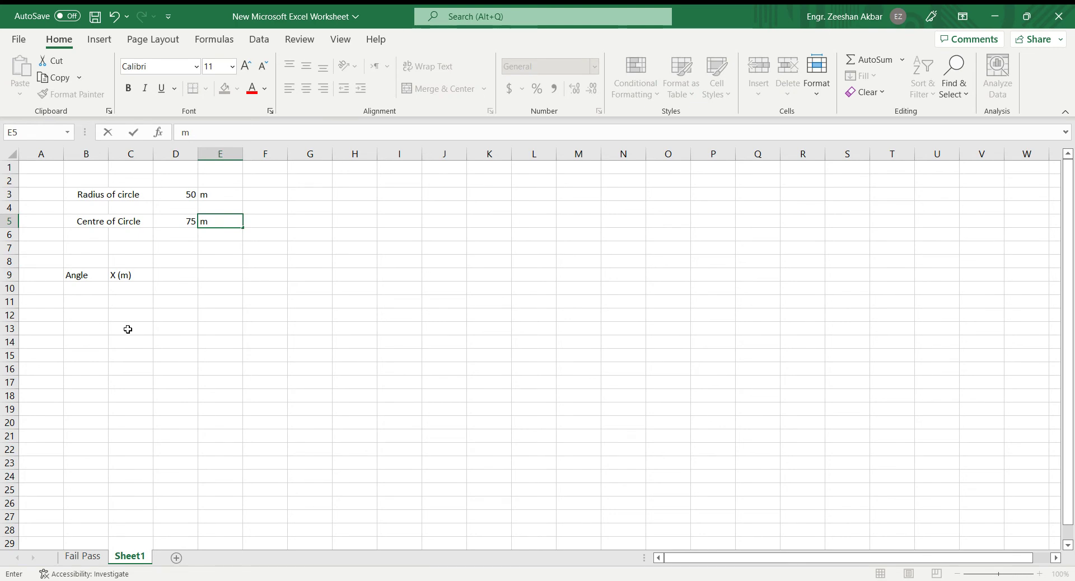
click(173, 276)
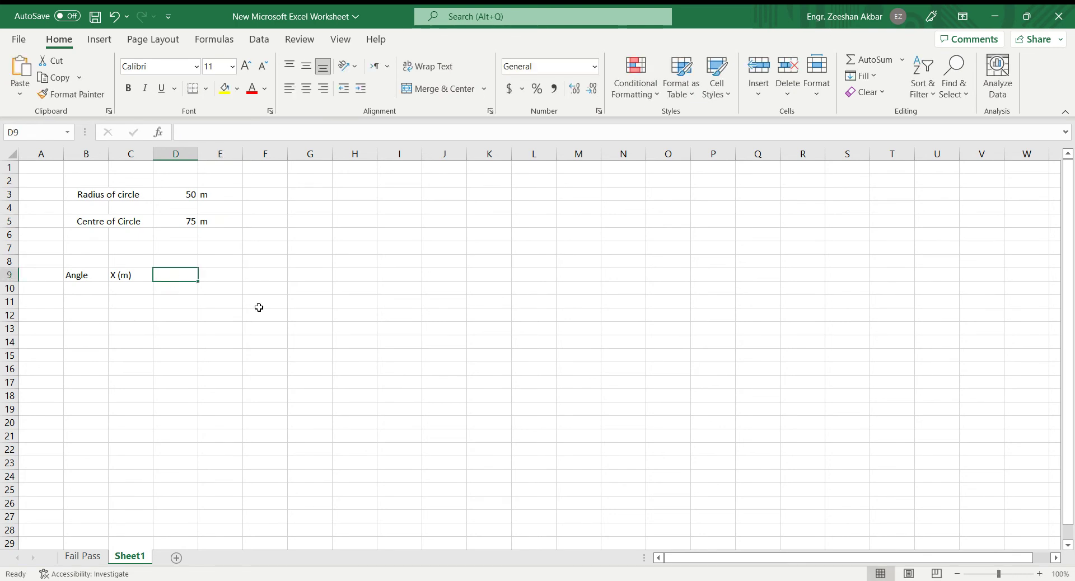
text(Y()
key(BackSpace)
text((m))
key(Return)
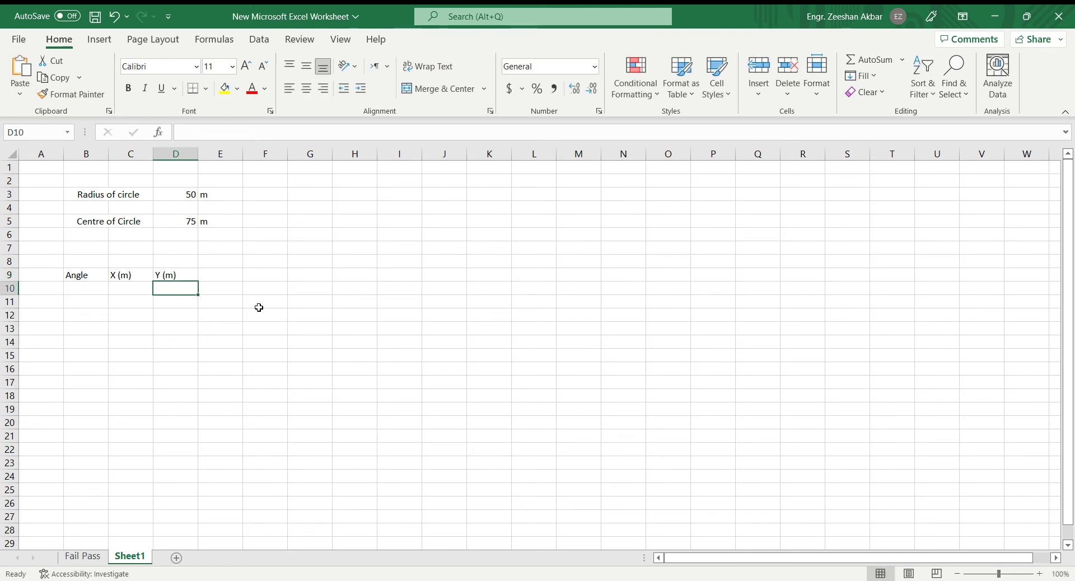
Enter the angles 0, 5 and 10 in cells B10 to B12 under the Angle header.
key(Left)
key(Left)
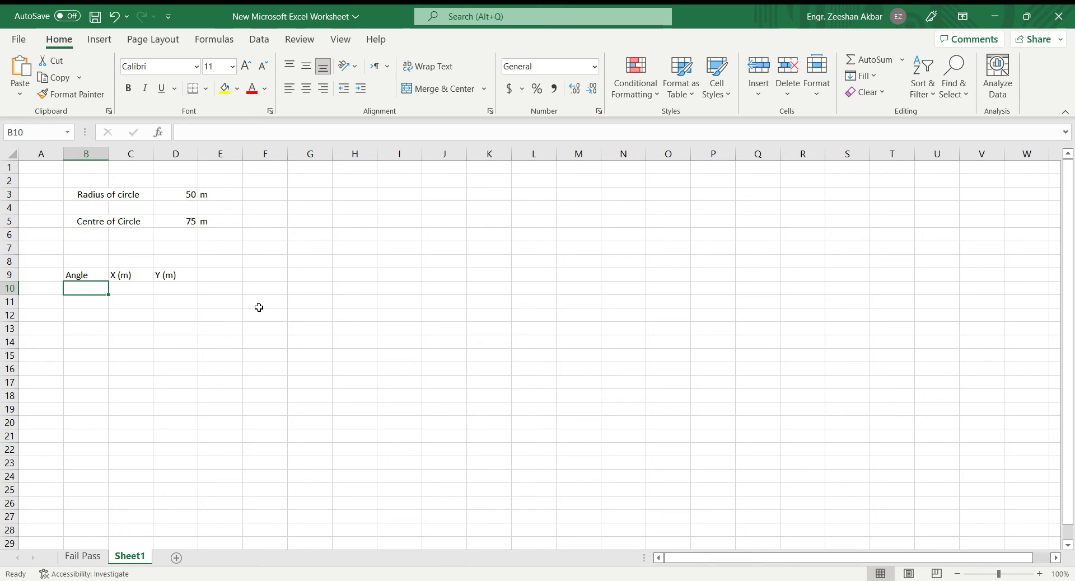
text(0)
key(Return)
text(5)
key(Return)
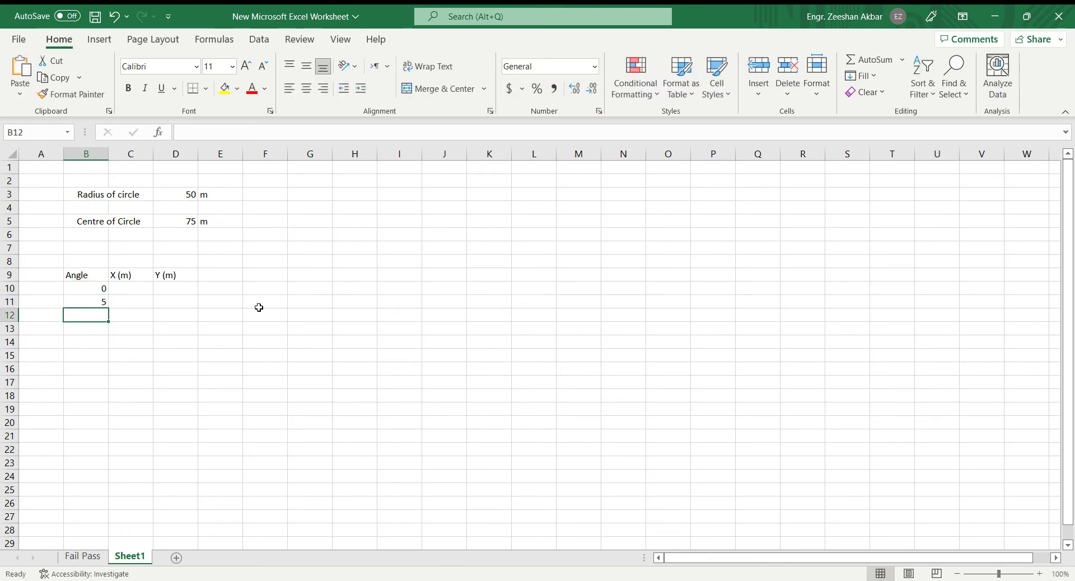
text(10)
key(Return)
Enter the next angle, 15, in cell B13.
key(Up)
key(Up)
key(Up)
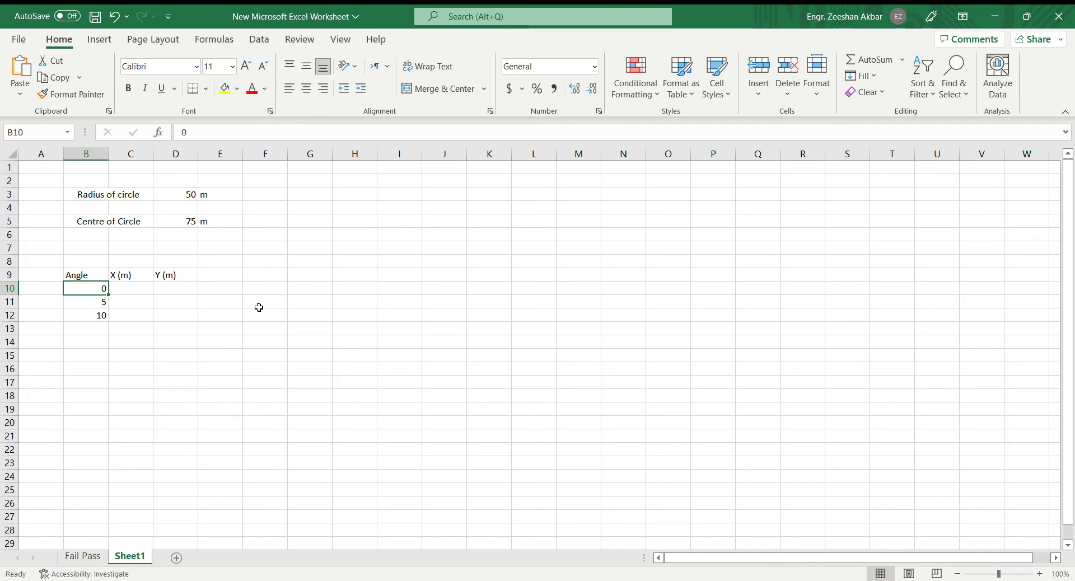
key(Down)
key(Up)
key(Down)
key(Up)
key(Down)
key(Down)
key(Down)
text(15)
key(Return)
Extend the angle series in B10:B13 down to row 46, reaching 180.
key(Up)
key(Up)
key(Up)
key(Up)
key(shift+Down)
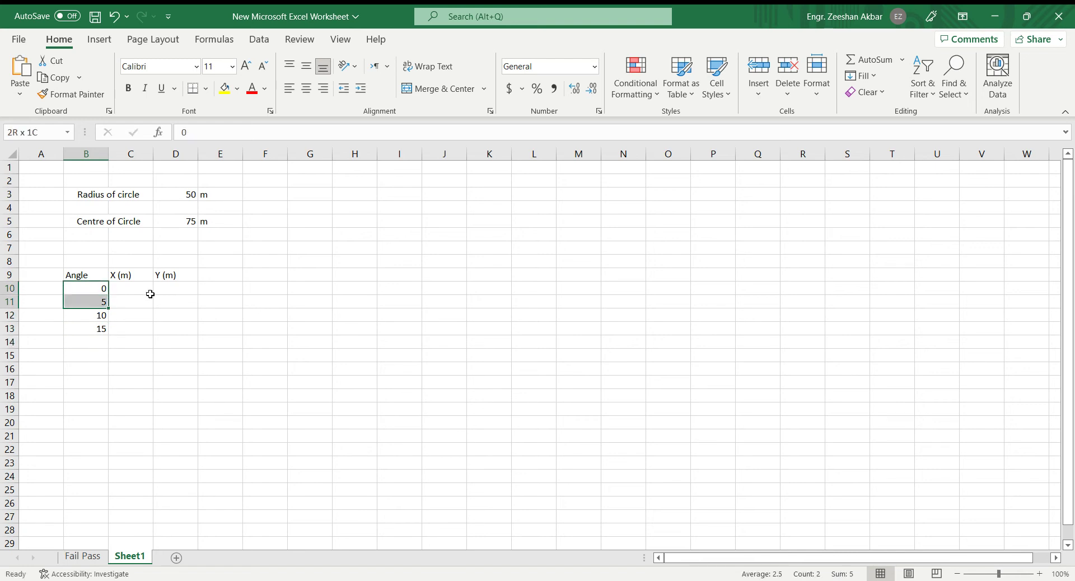
key(shift+Down)
key(shift+Down)
drag(109, 335, 112, 508)
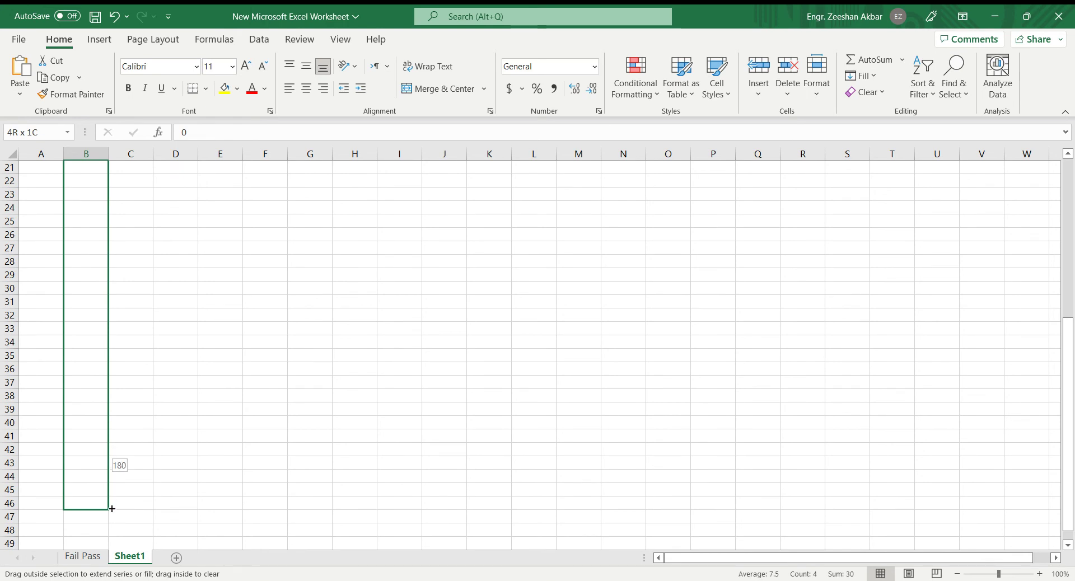
Extend the angle series in column B down to row 82, reaching 360.
drag(112, 508, 110, 509)
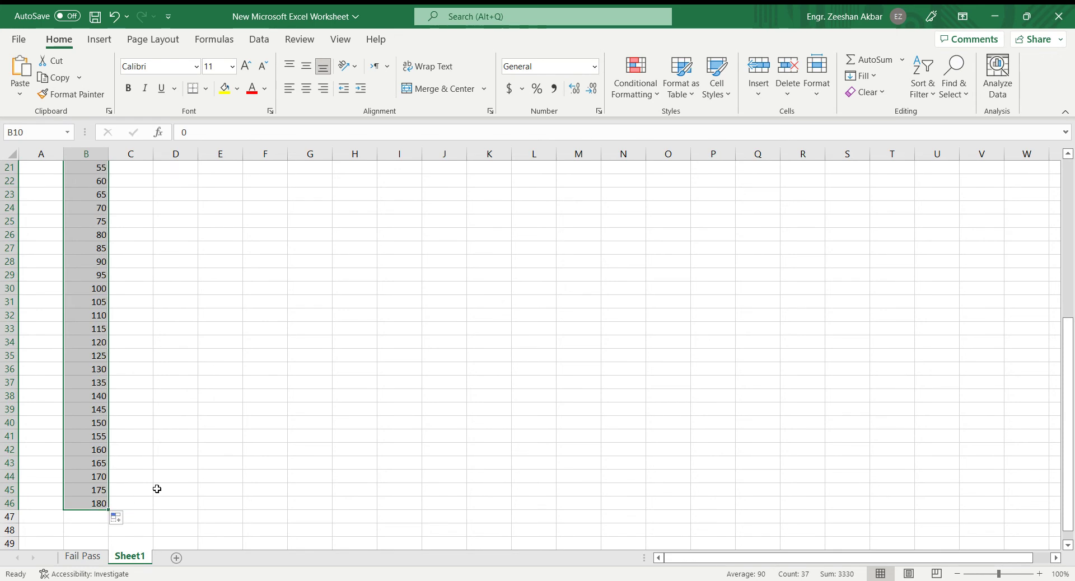
drag(110, 510, 107, 212)
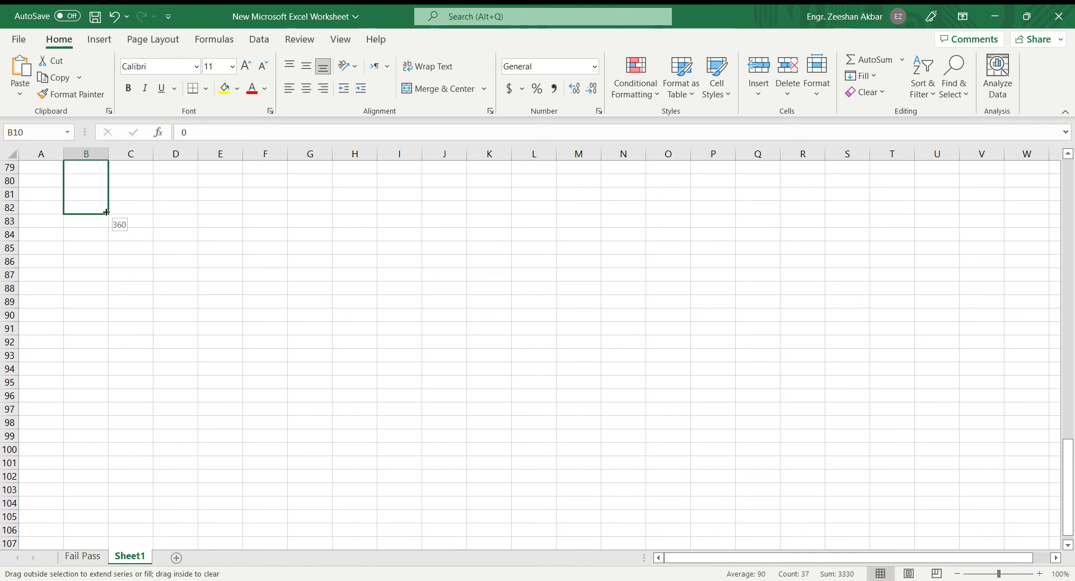
drag(106, 213, 106, 212)
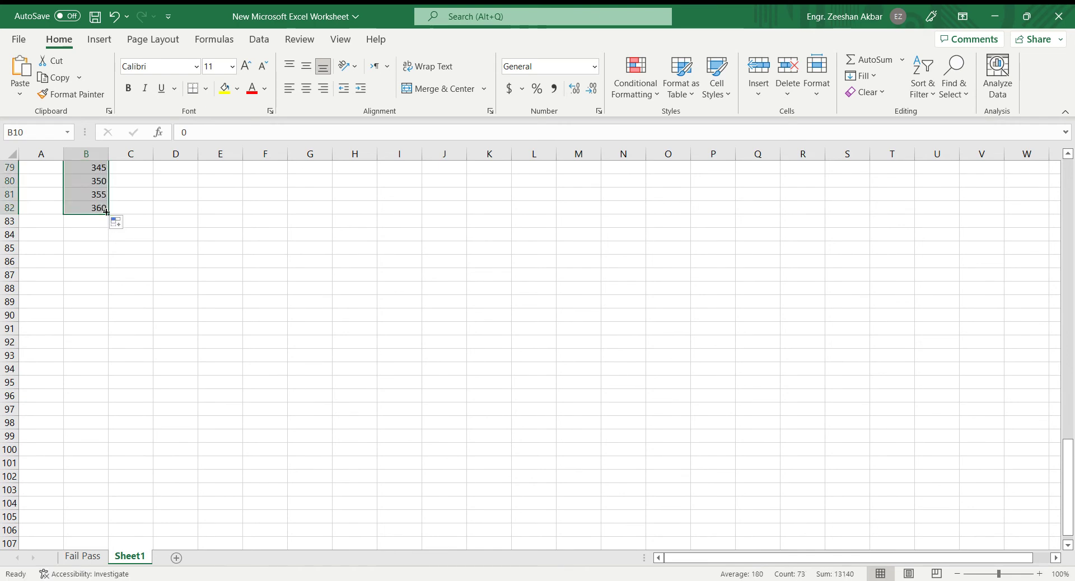
Enter the formula =$D$3*COS(RADIANS(B10)) in cell C10 under the X (m) header.
key(ctrl+Up)
key(Up)
key(Up)
key(Up)
key(Up)
key(Up)
key(Up)
key(Up)
key(Up)
key(Down)
key(Down)
key(Down)
key(Down)
key(Down)
key(Down)
key(Down)
key(Down)
key(Down)
key(Right)
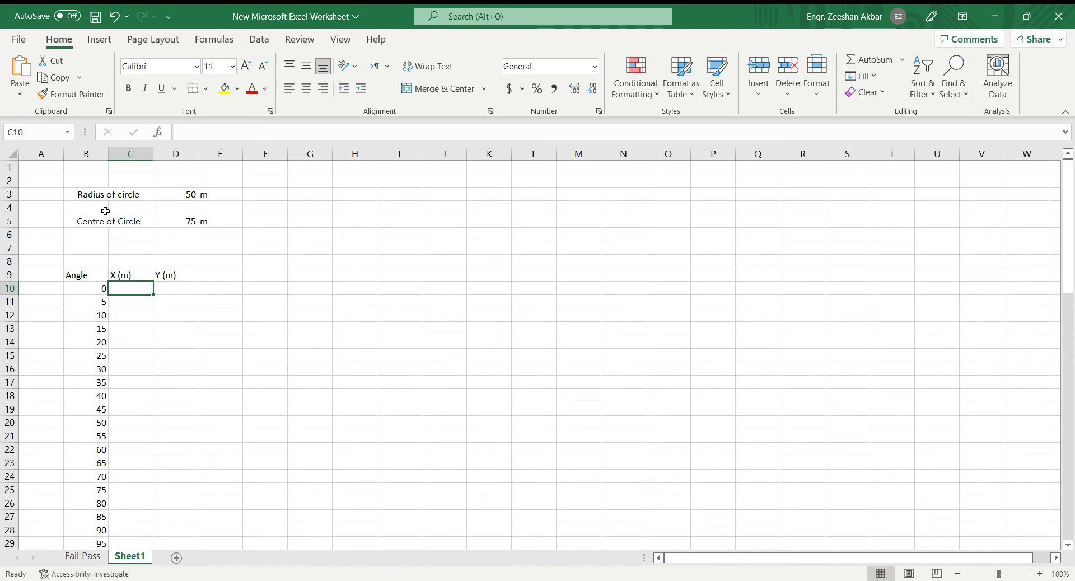
text(=)
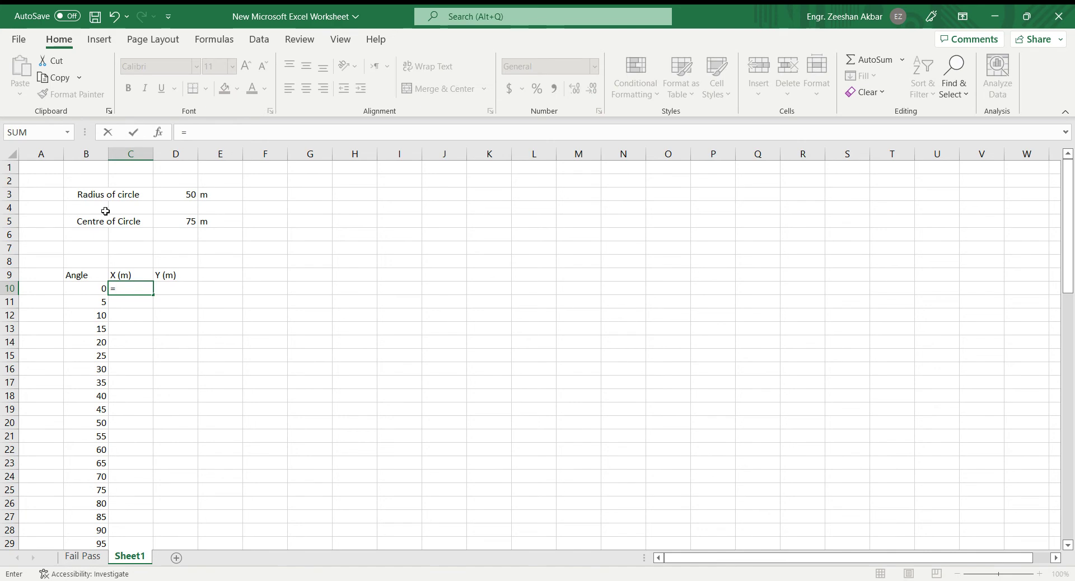
click(178, 194)
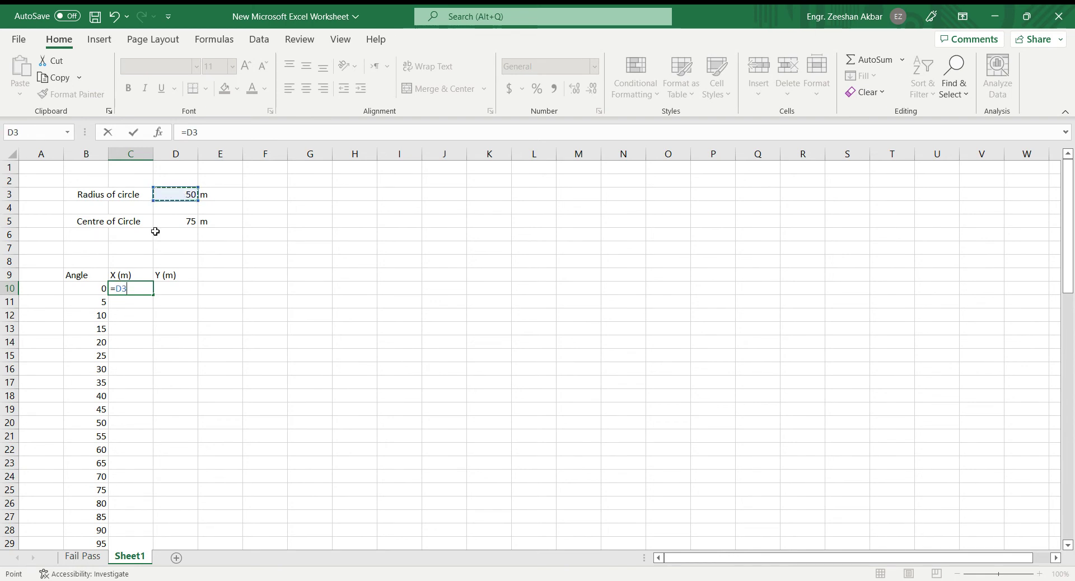
click(115, 289)
text($)
key(Right)
text($)
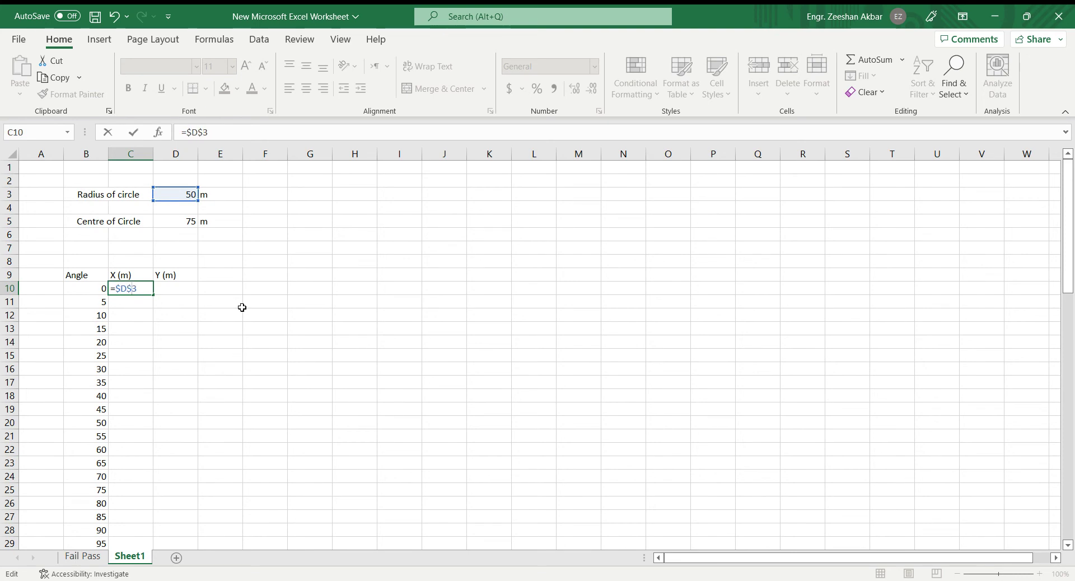
key(Right)
text(*)
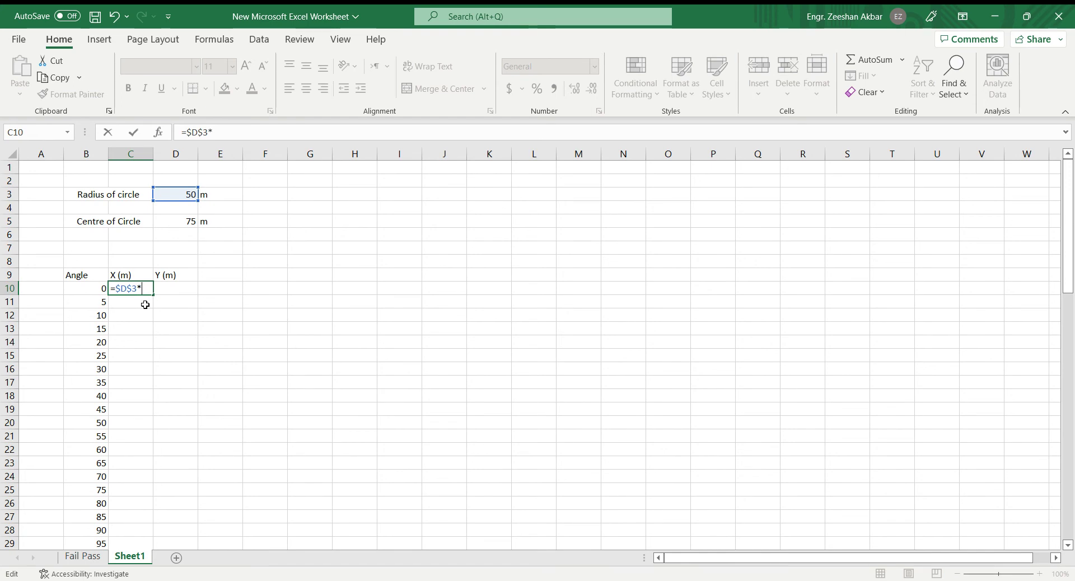
text(cos(radians()
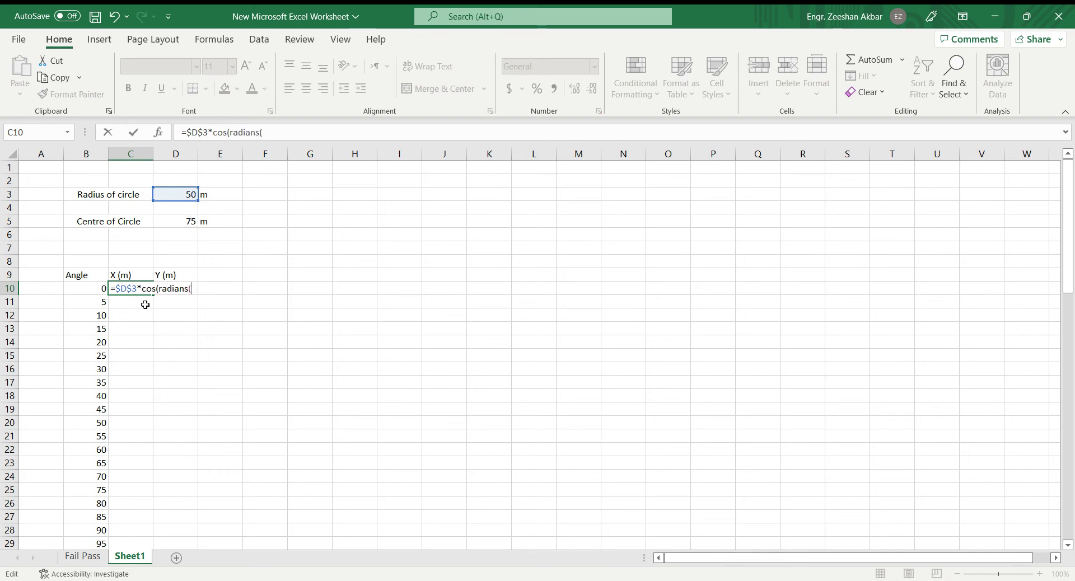
click(77, 289)
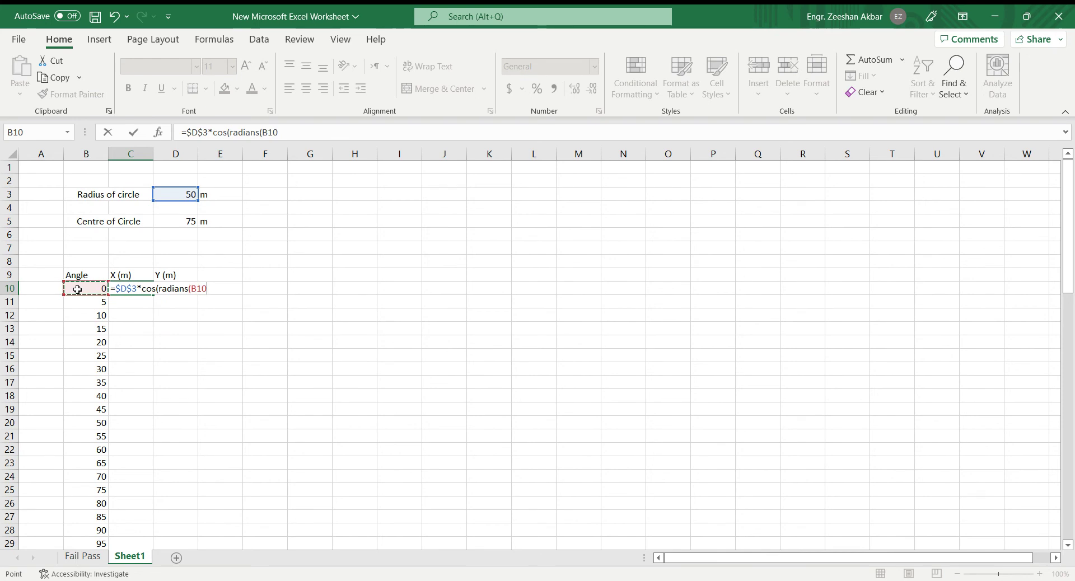
text()))
key(Return)
key(Up)
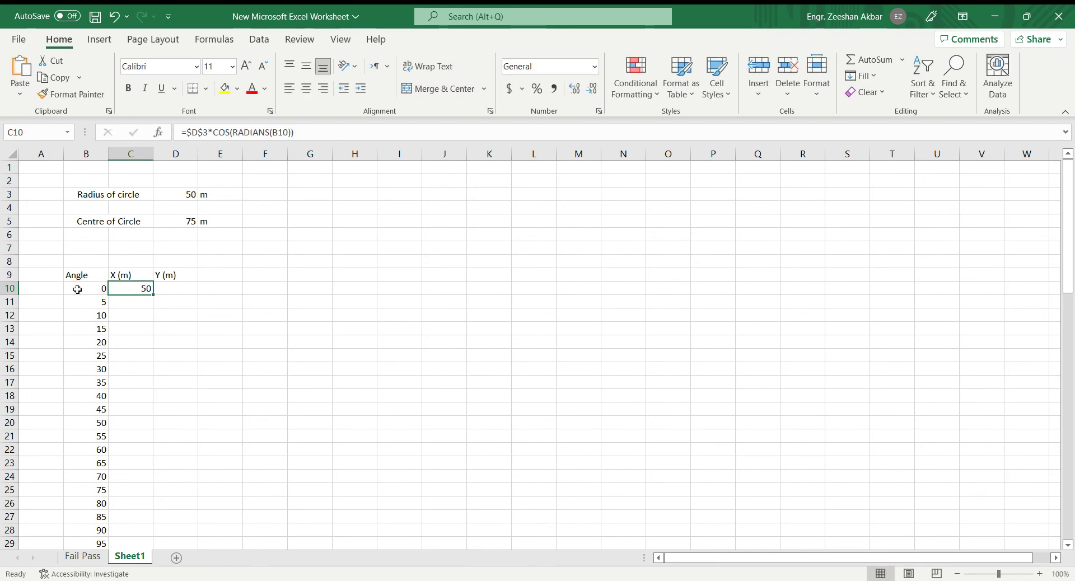
Fill the X formula down column C to row 82 and check its last cell against the 360 angle.
double_click(152, 296)
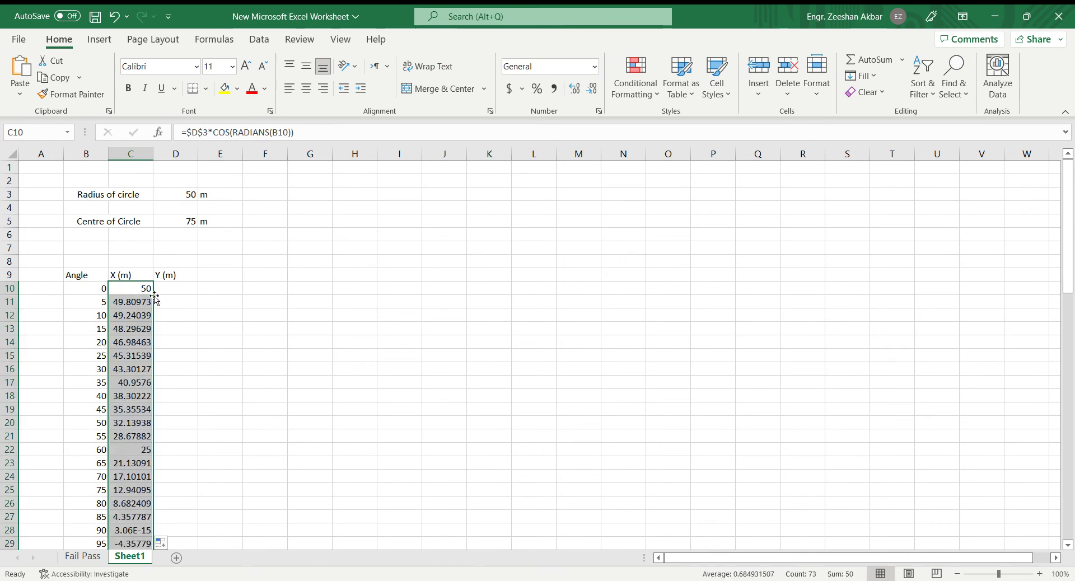
drag(1072, 221, 1072, 495)
drag(1072, 541, 1072, 542)
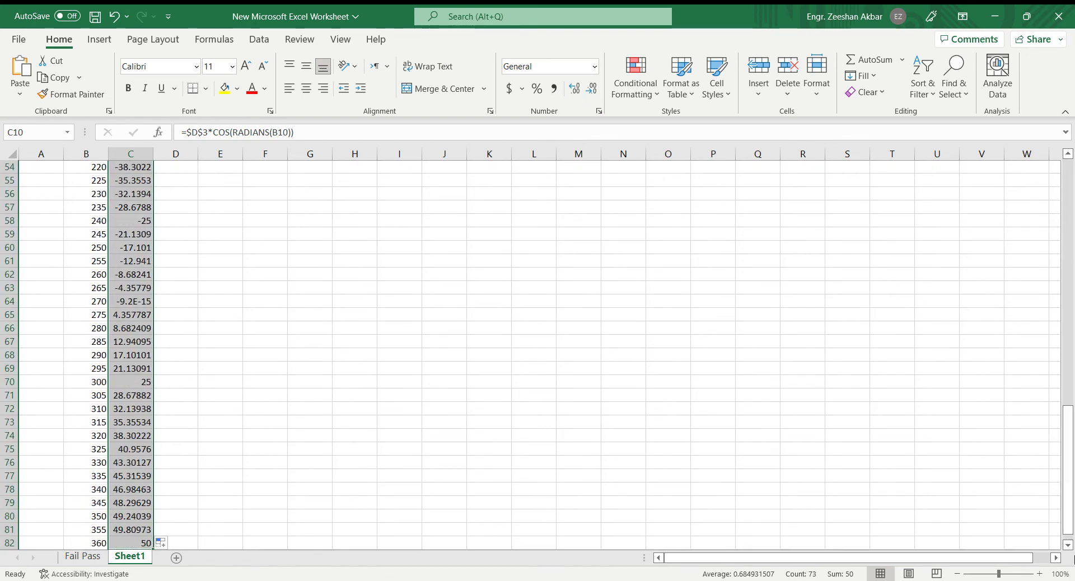
click(81, 543)
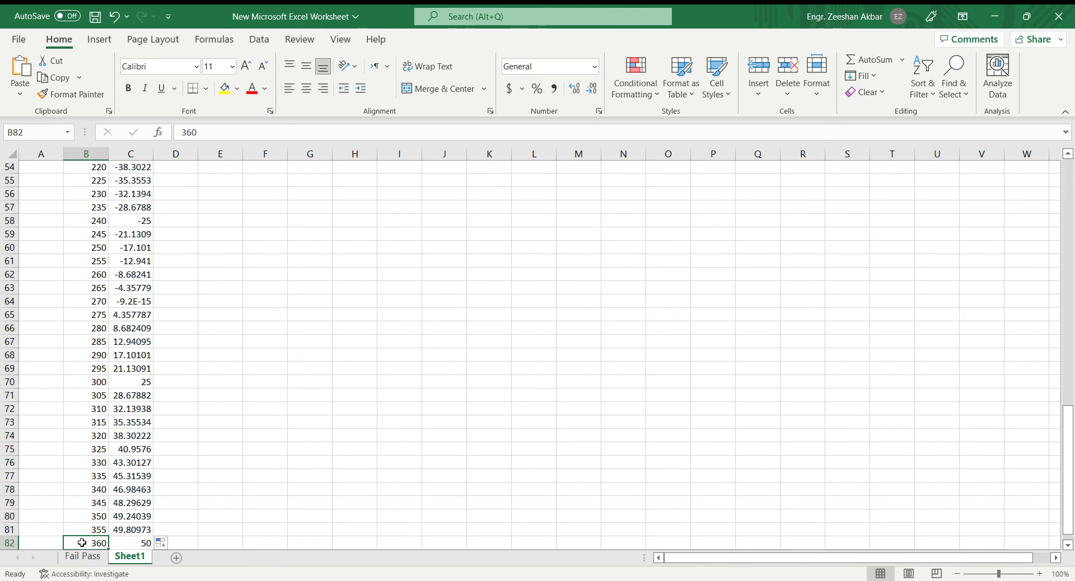
key(Right)
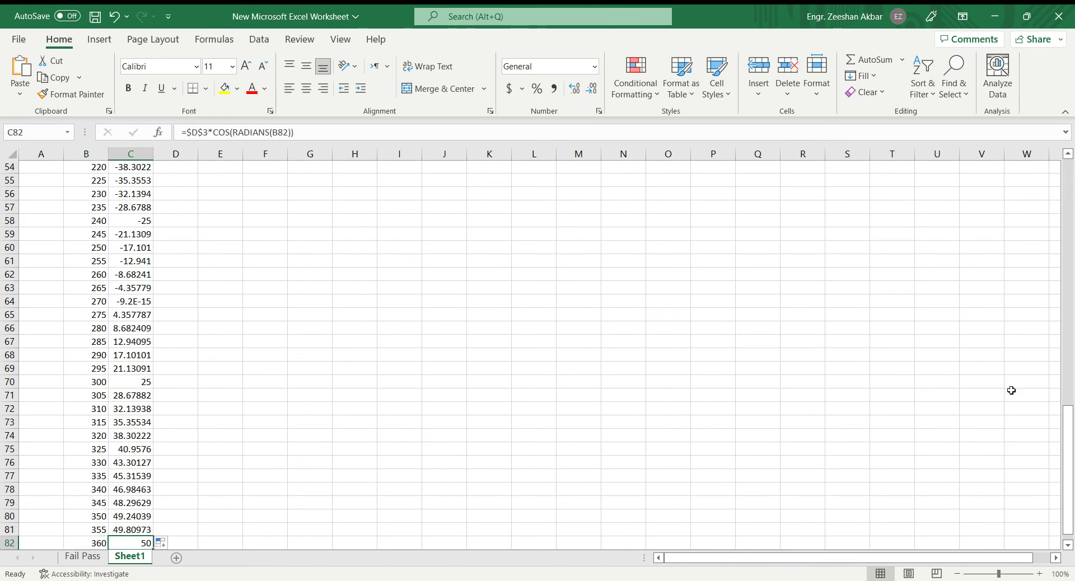
Enter the formula =$D$3*SIN(RADIANS(B10)) in cell D10 under the Y (m) header.
drag(1068, 434, 1069, 184)
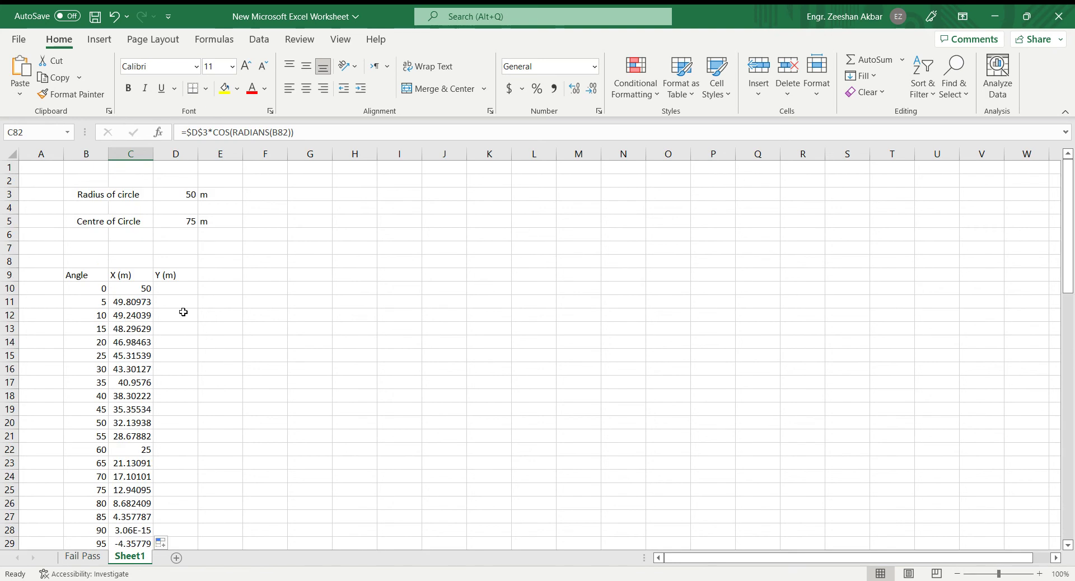
click(183, 287)
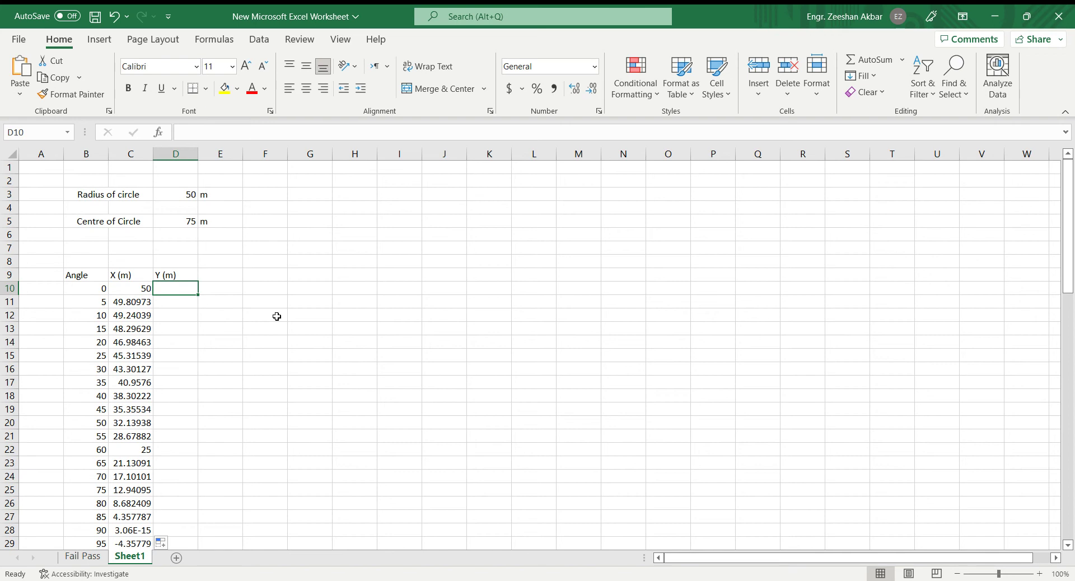
text(=)
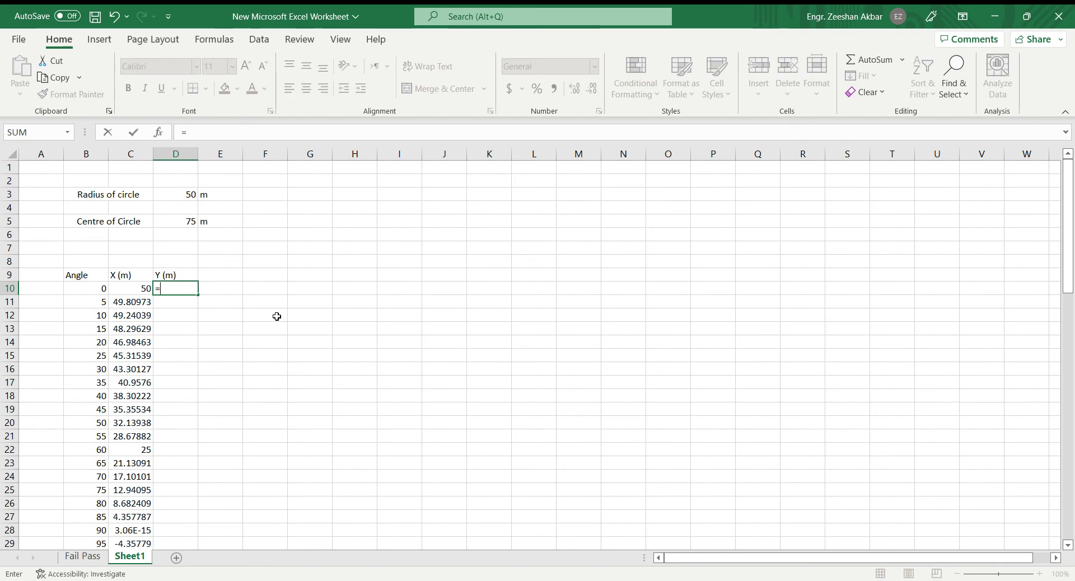
click(181, 194)
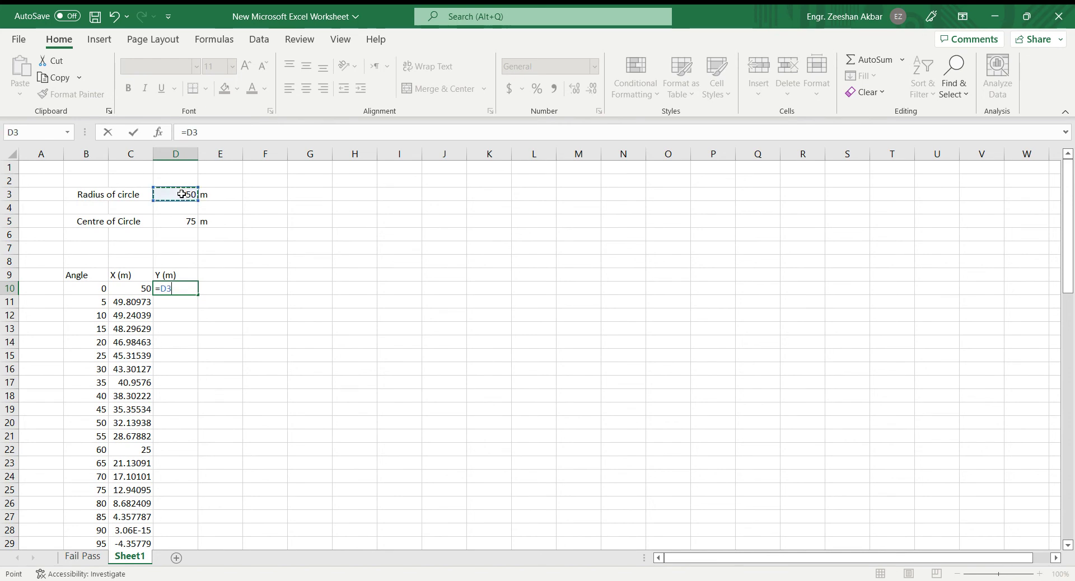
click(161, 289)
text($)
key(Right)
text($3)
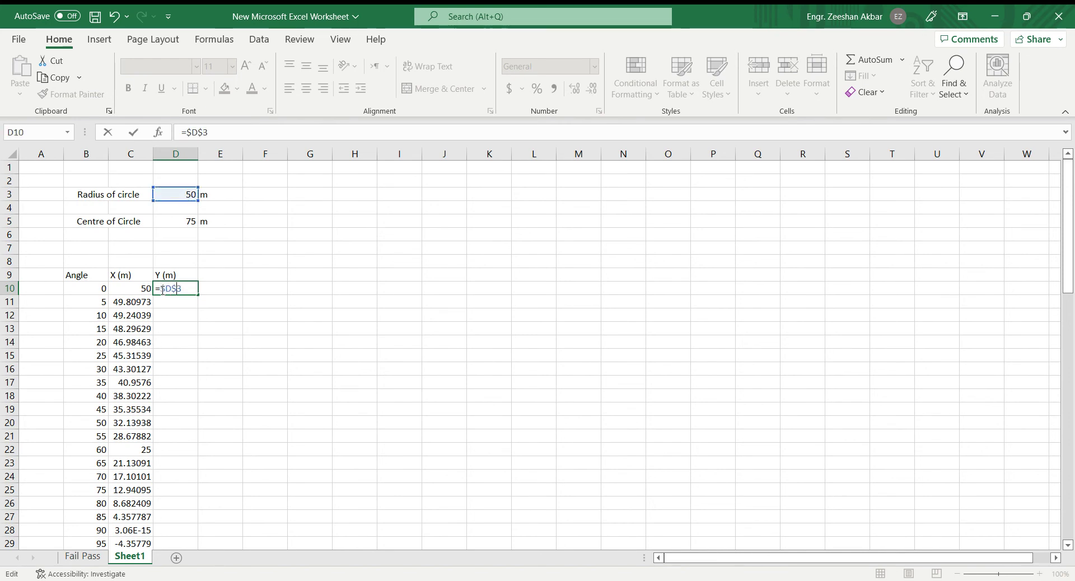
text(*sin(radians()
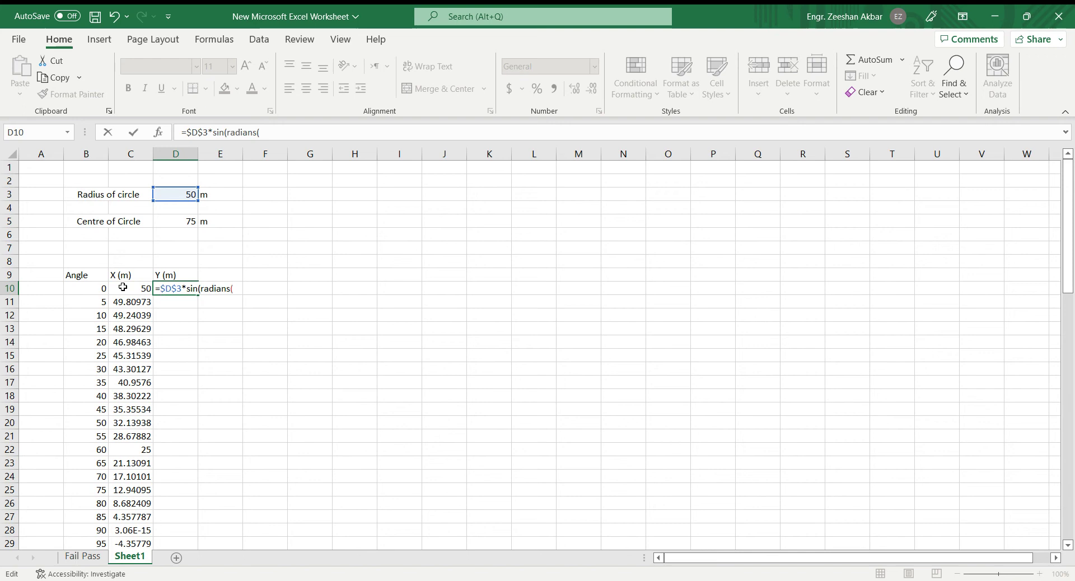
click(94, 287)
text())
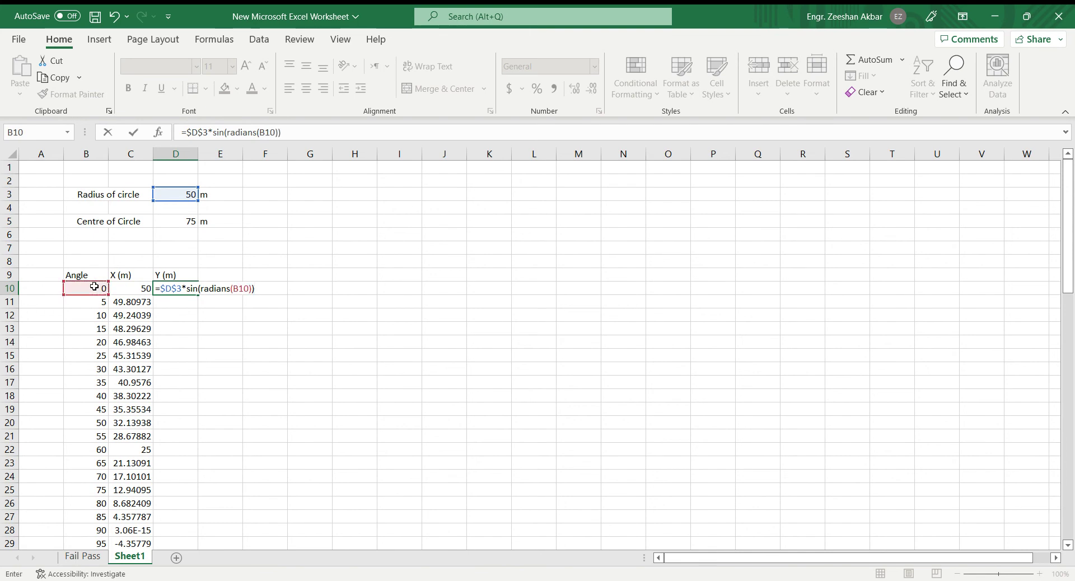
key(Return)
key(Up)
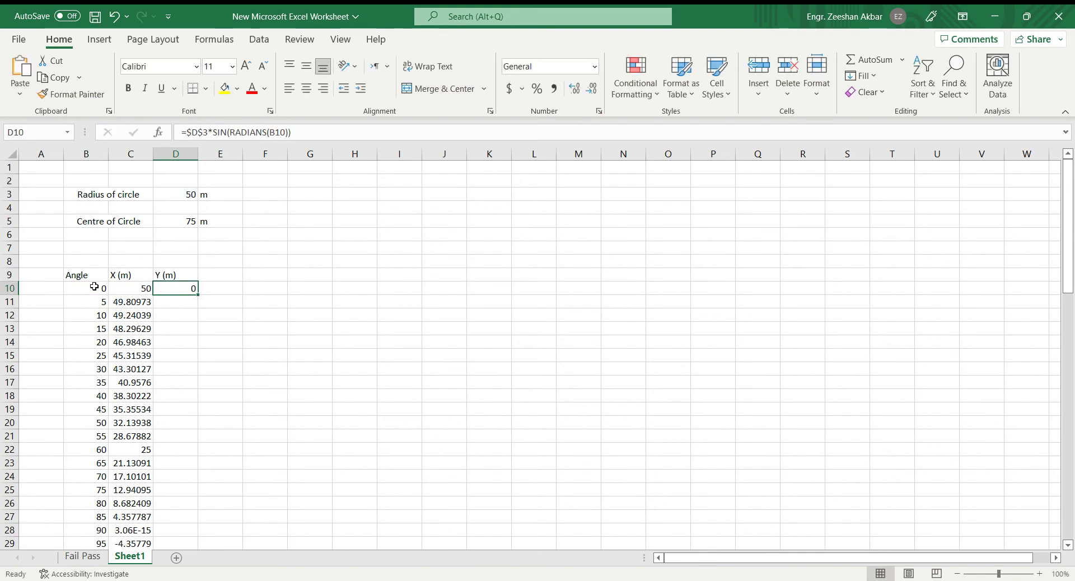
Fill the Y formula down column D to row 82 and inspect the X formula in C28.
double_click(198, 296)
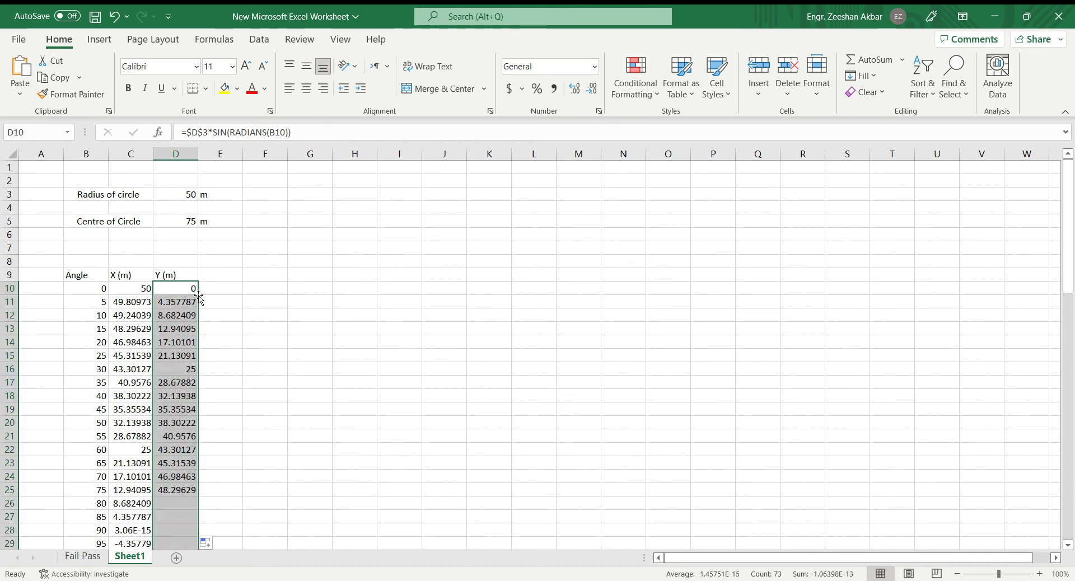
drag(1073, 220, 1073, 289)
click(122, 320)
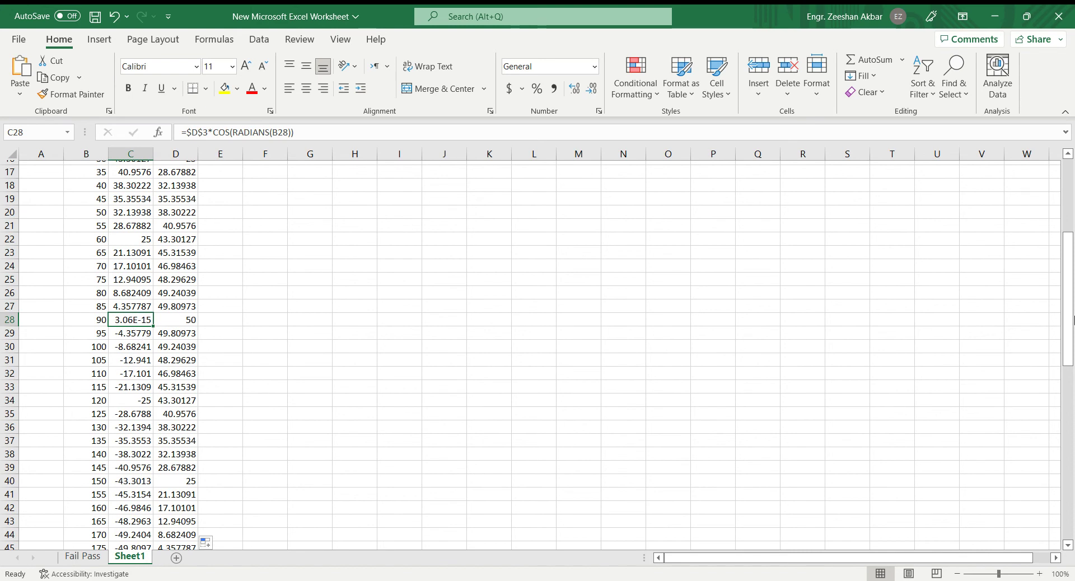
Insert a blank scatter chart with smooth lines and no markers, starting from an empty cell beside the table.
drag(1070, 320, 1069, 246)
click(381, 224)
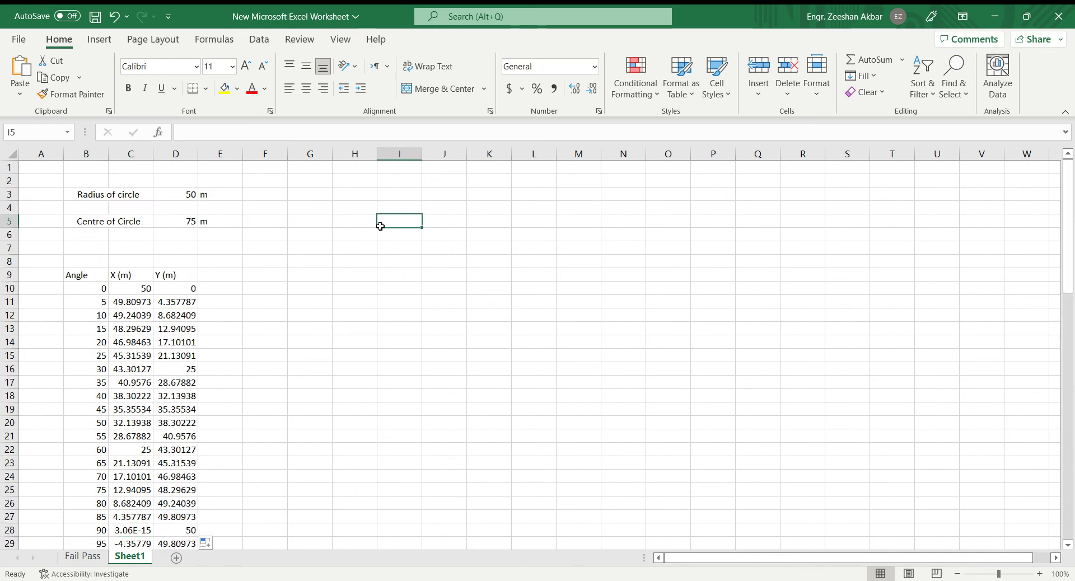
click(393, 254)
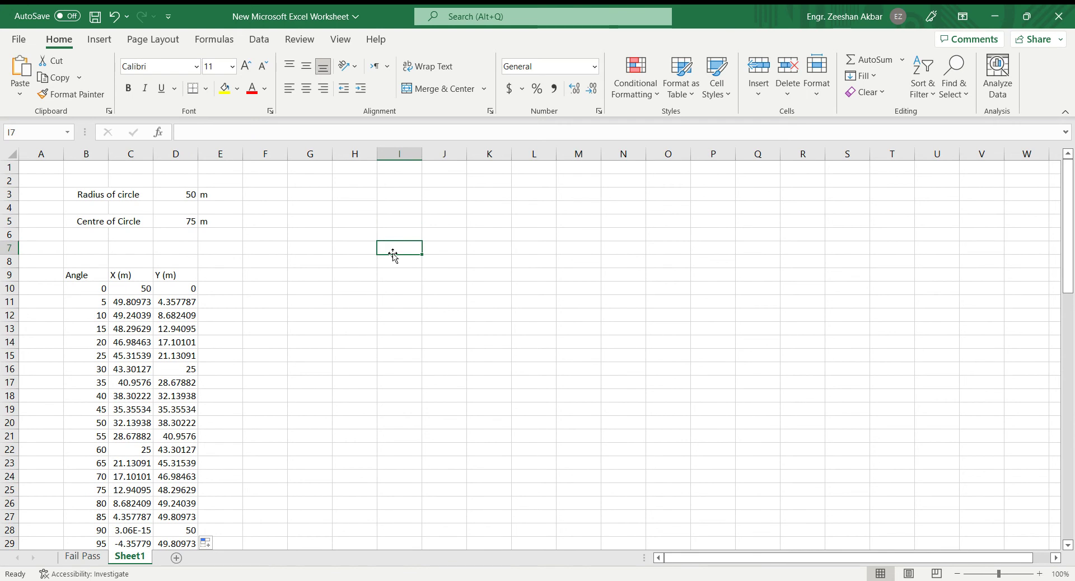
click(99, 39)
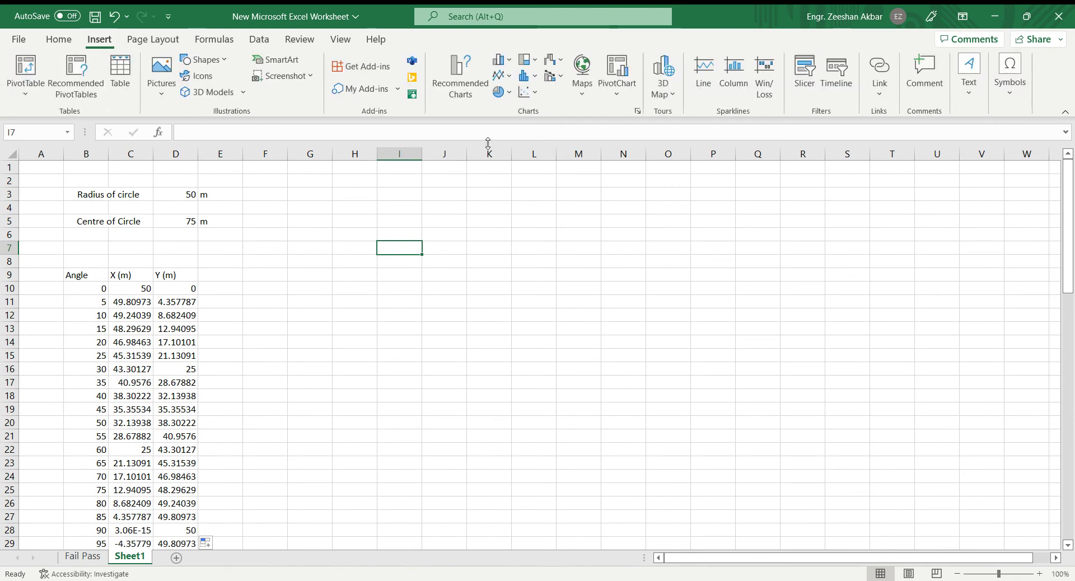
click(527, 92)
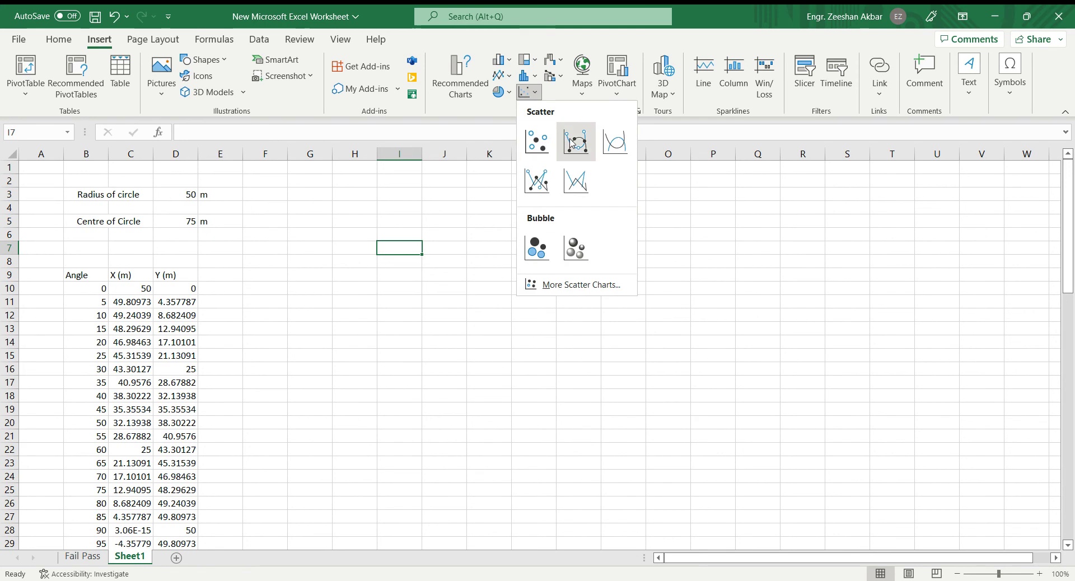
click(614, 144)
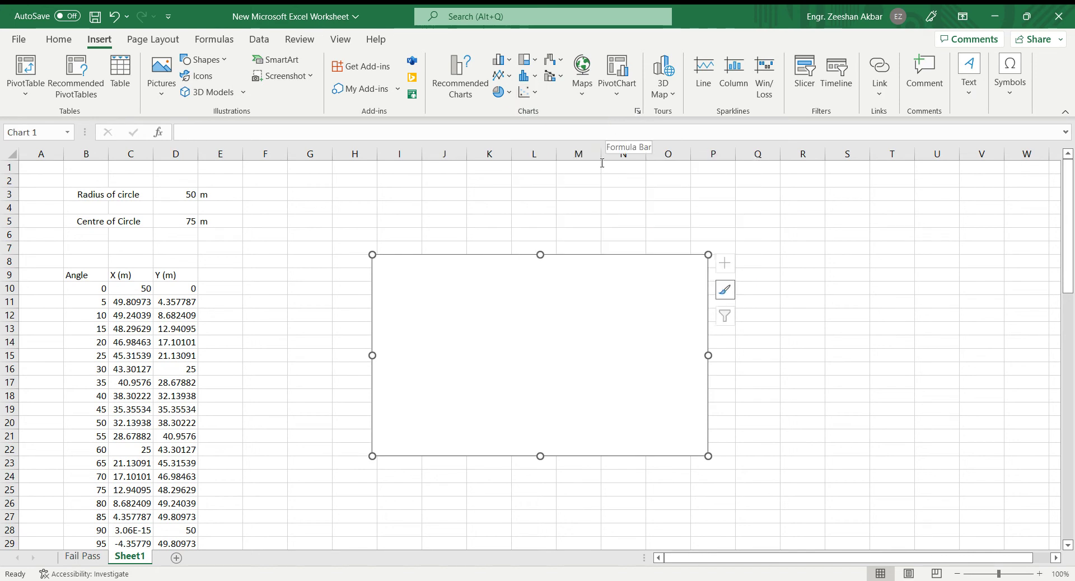
Add a data series named Whole Circle to the blank chart, with the X coordinates in C10:C82 as X values.
double_click(554, 322)
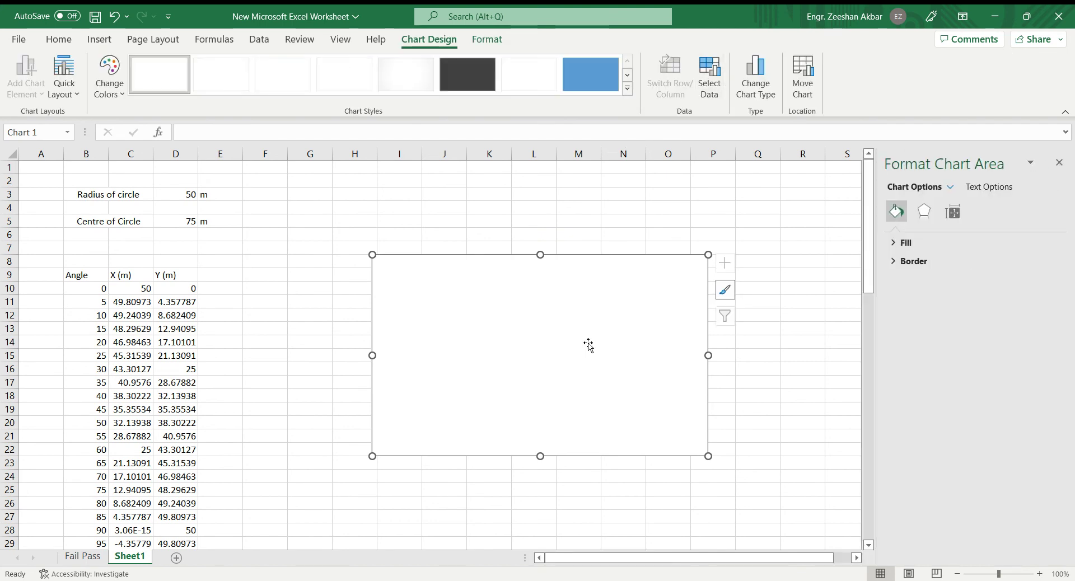
click(717, 84)
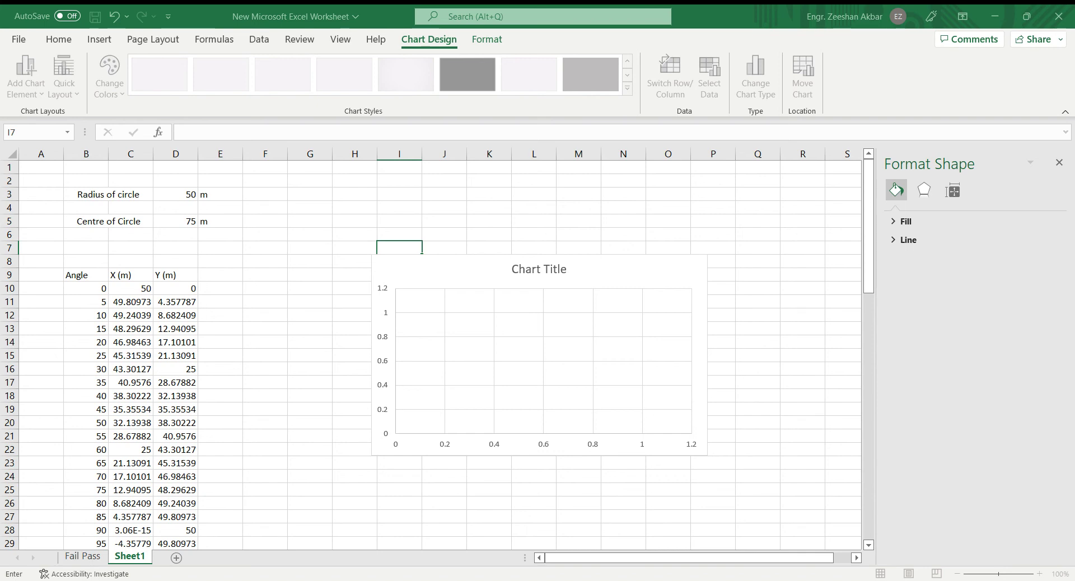
text(Whole Circle)
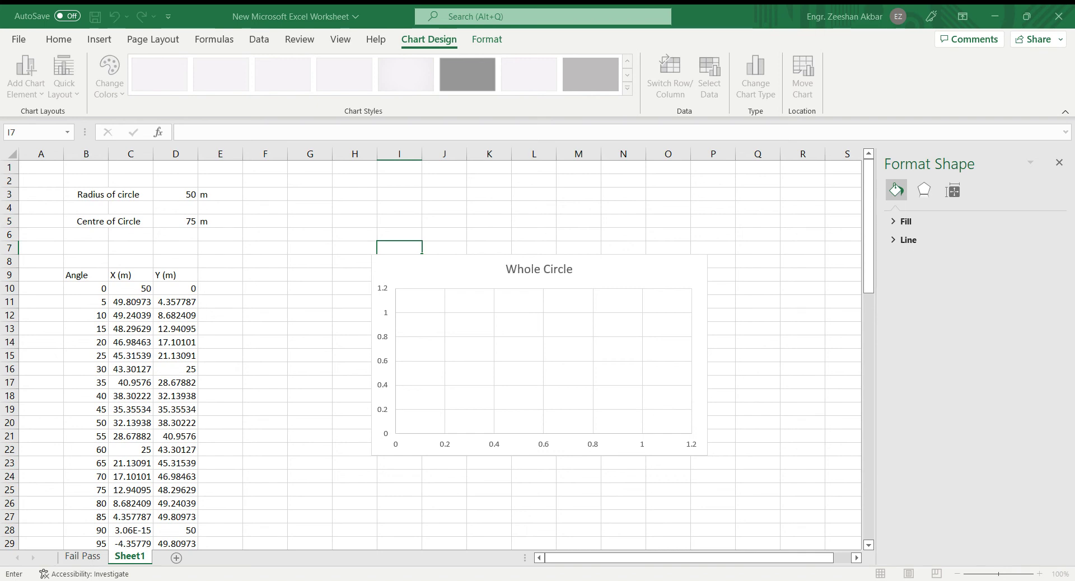
click(133, 291)
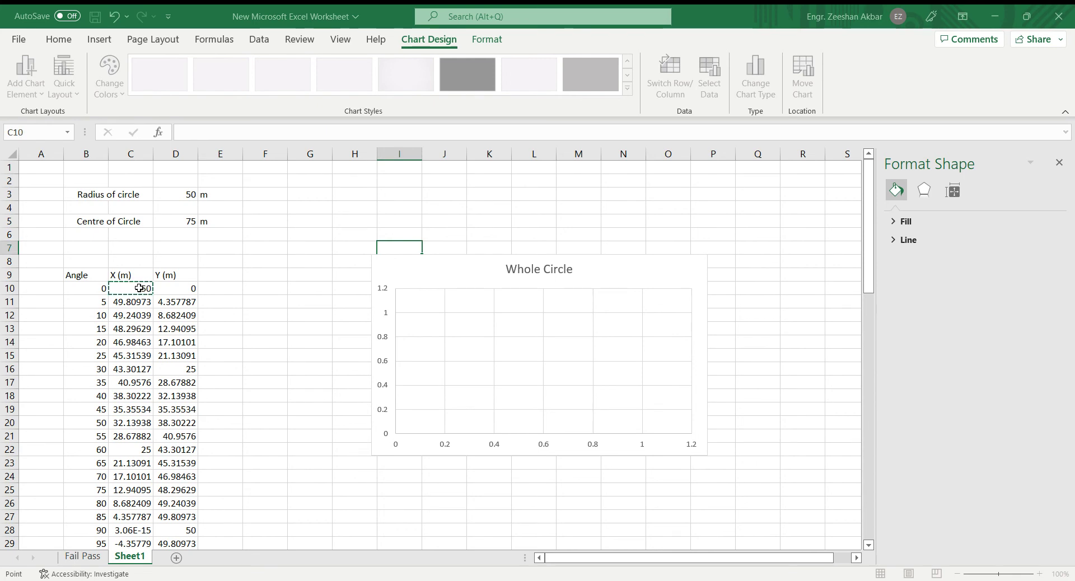
key(ctrl+shift+Down)
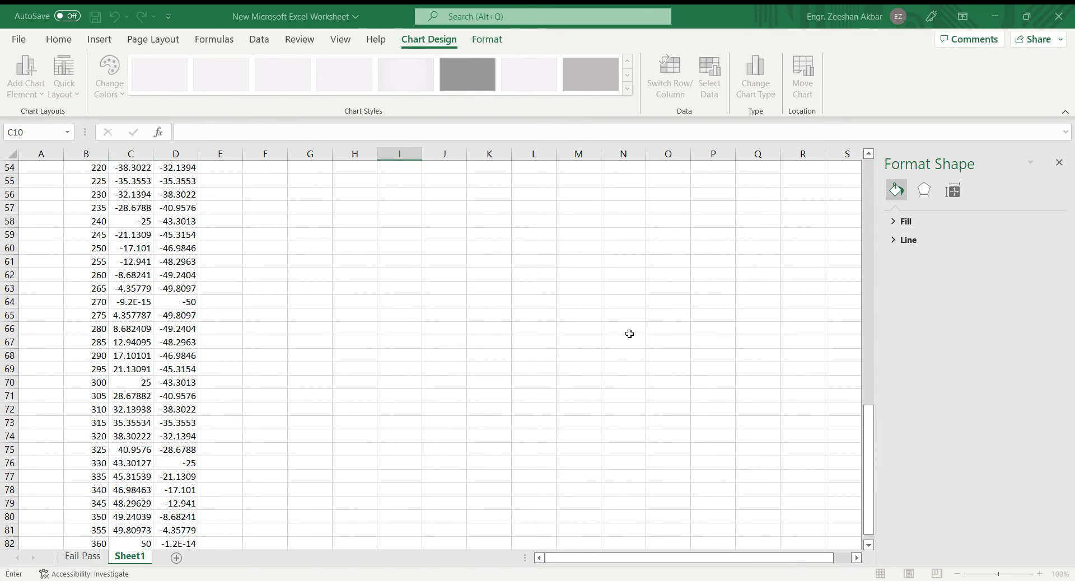
drag(875, 409, 876, 182)
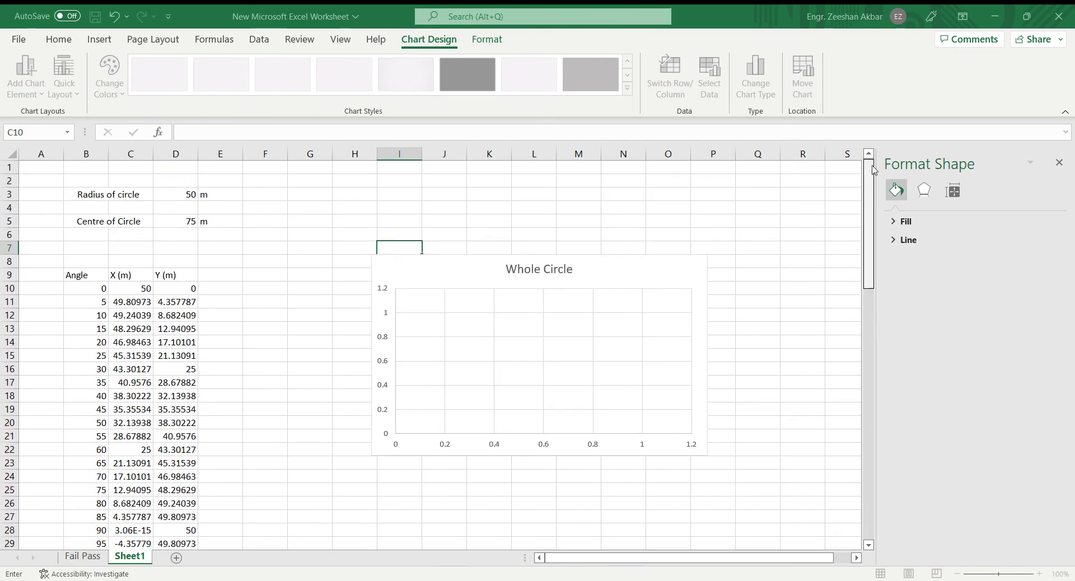
Set the Whole Circle series' Y values to D10:D82 and accept the chart's data selection.
click(181, 288)
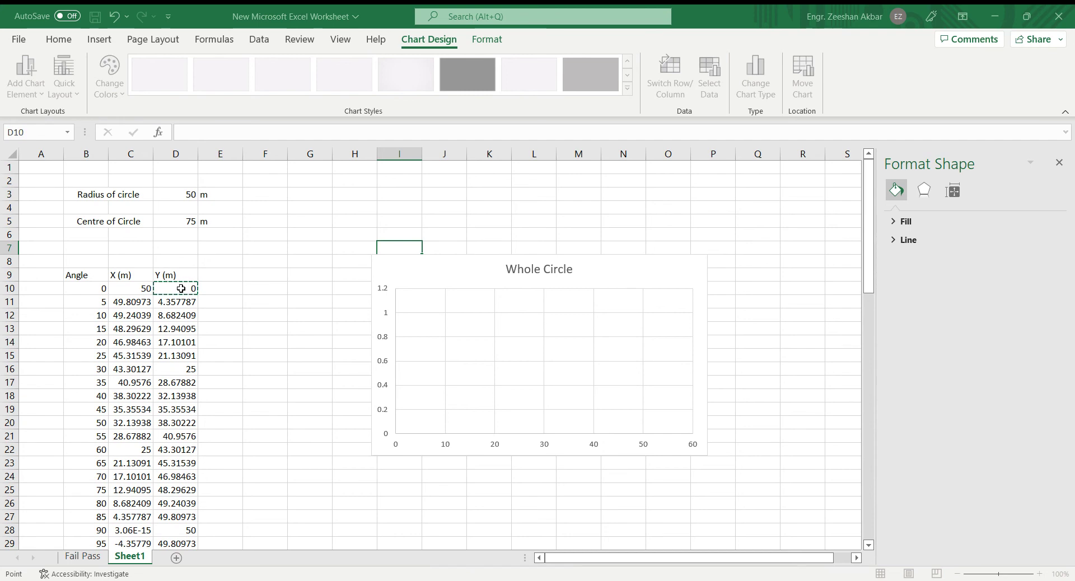
key(ctrl+shift+Down)
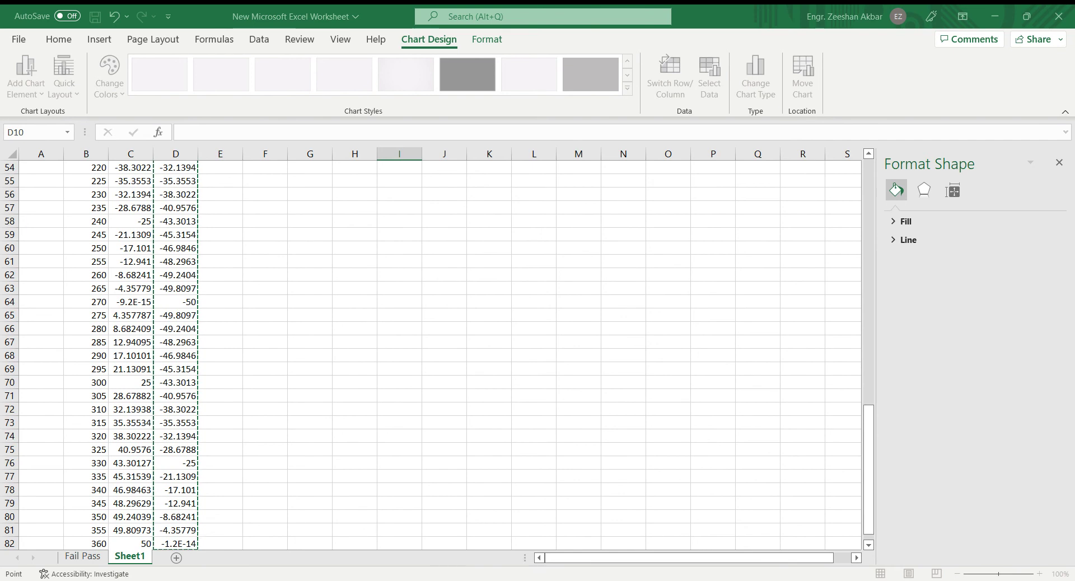
key(Escape)
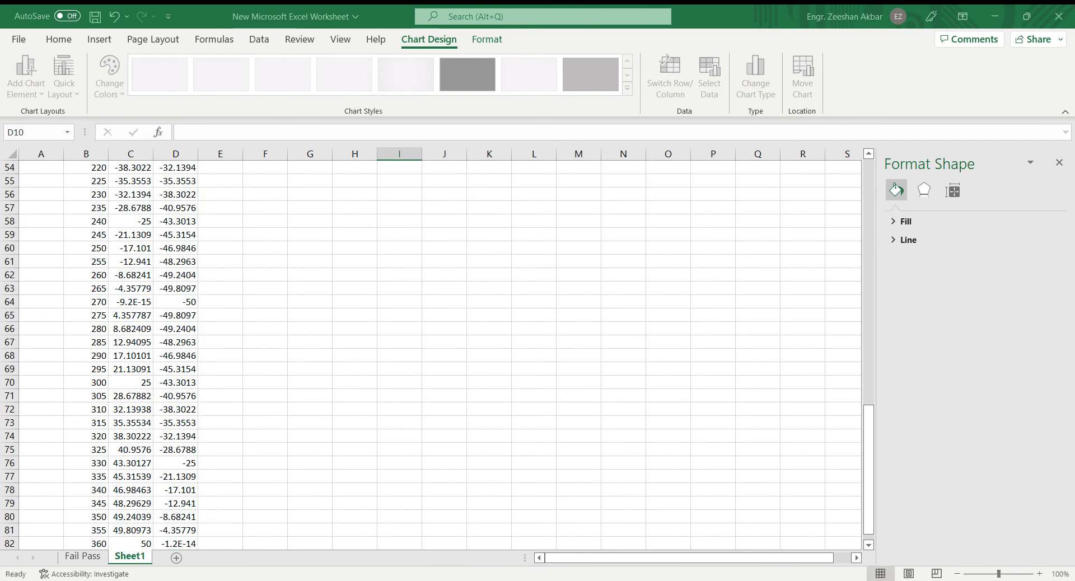
drag(868, 426, 876, 162)
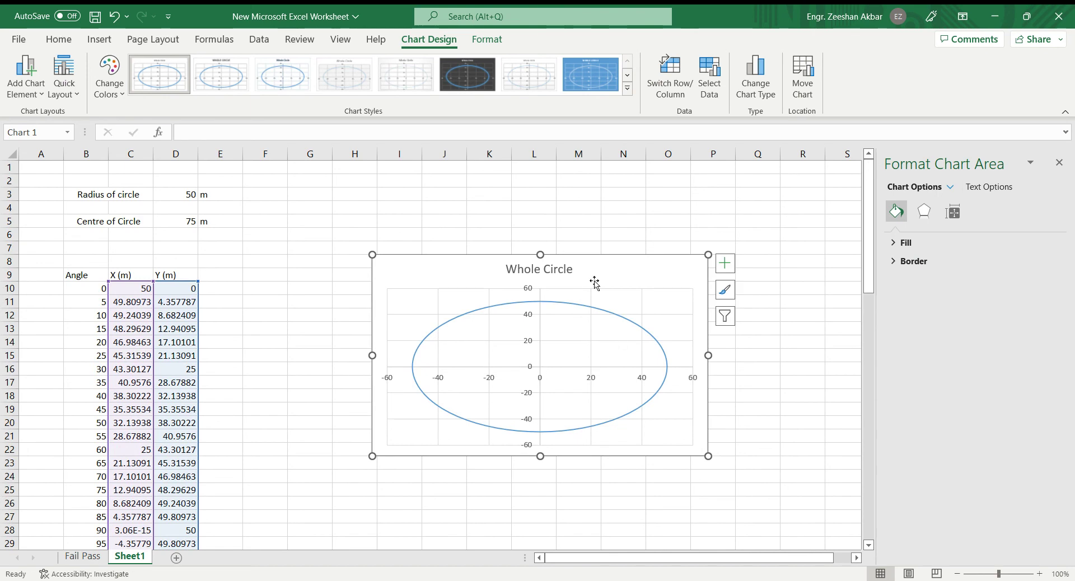
Move the chart up and closer to the table, and stretch it down to row 28 so the curve looks round.
drag(612, 269, 575, 211)
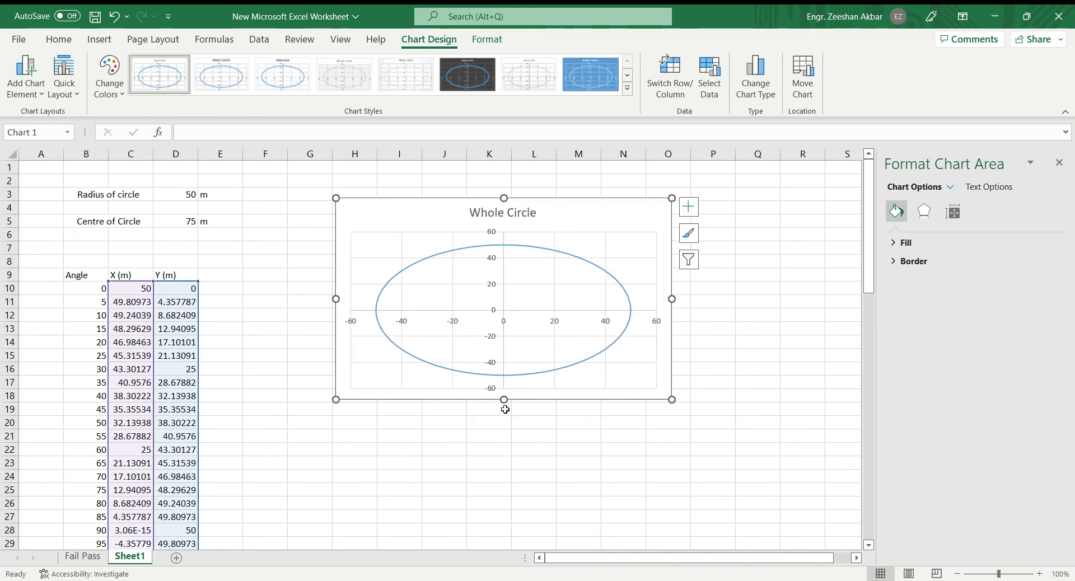
drag(504, 400, 504, 524)
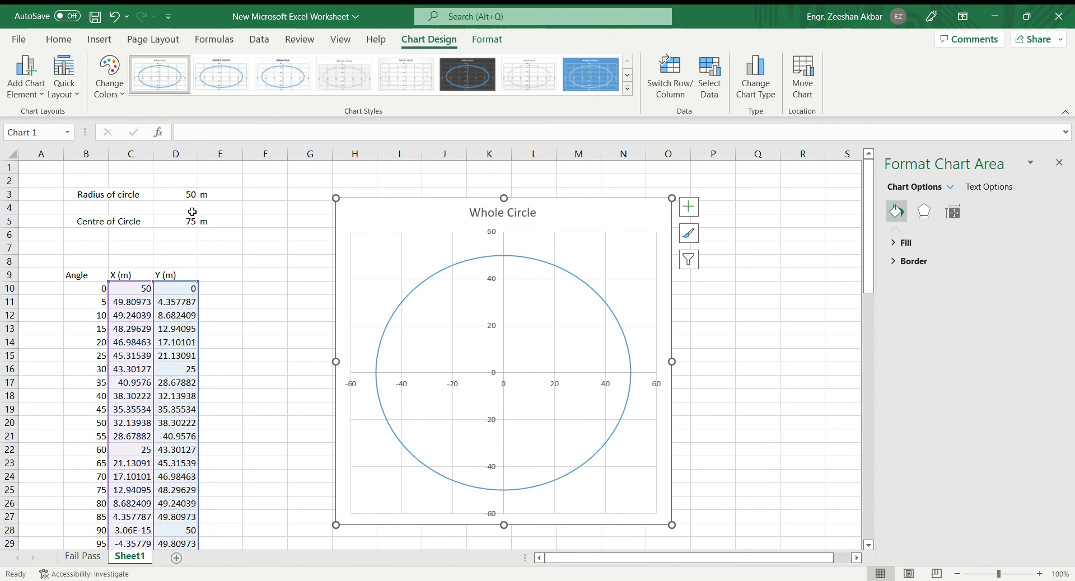
Add the circle's centre to the X formula in C10, making it =$D$3*COS(RADIANS(B10))+D5.
click(187, 196)
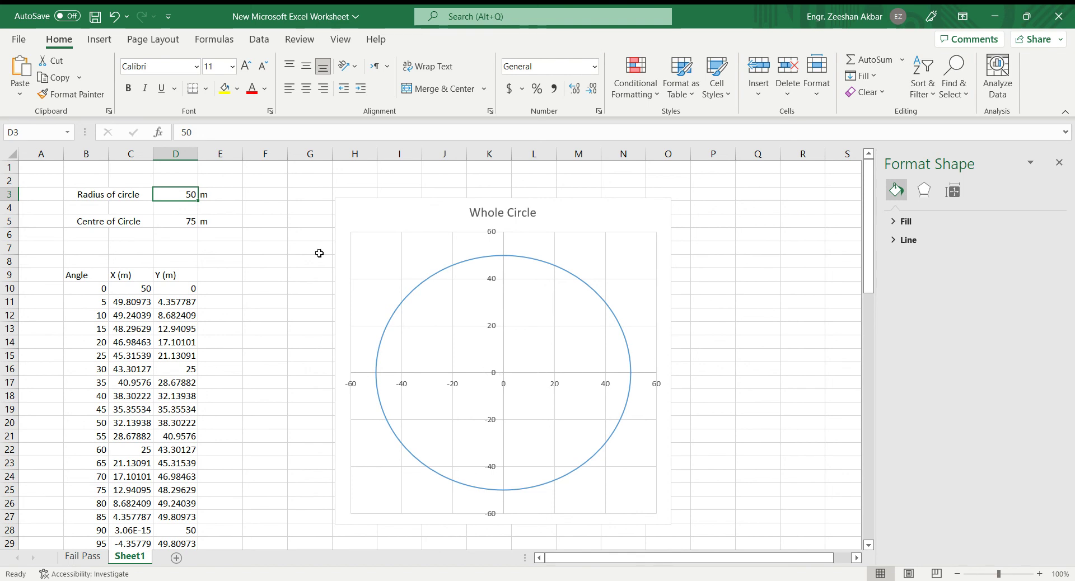
click(177, 221)
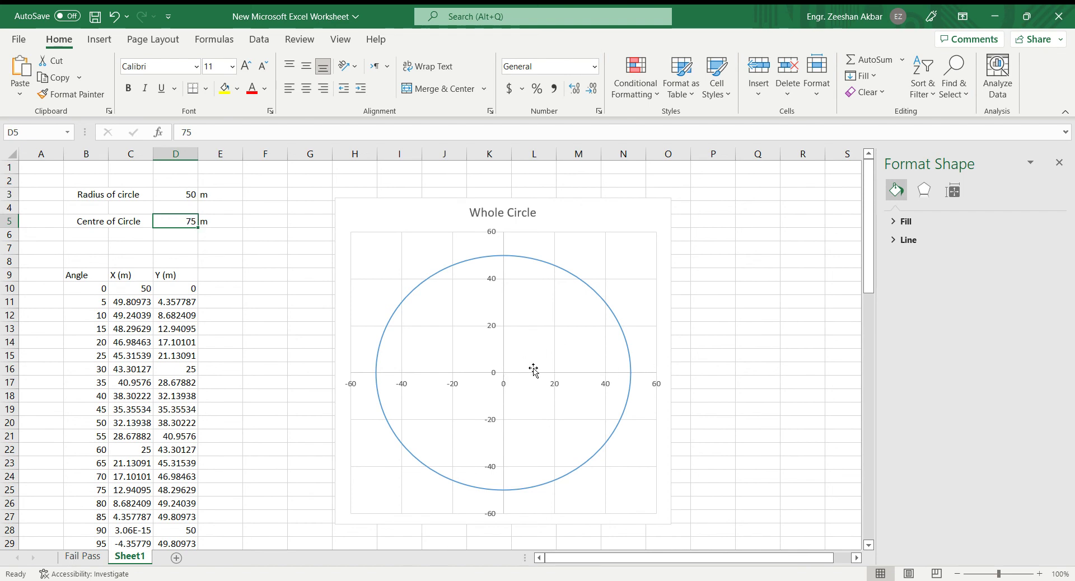
click(135, 289)
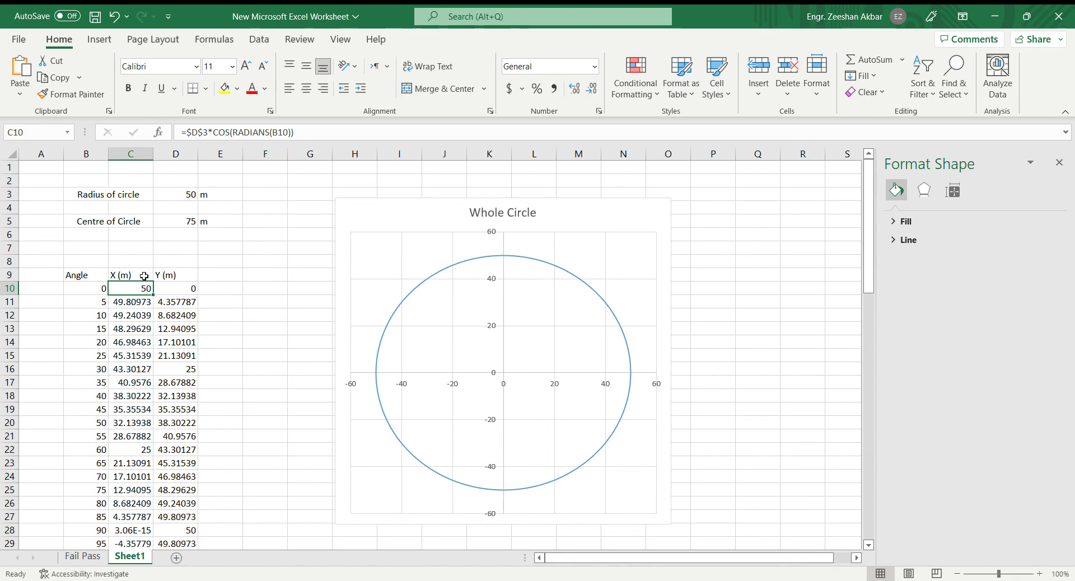
key(F2)
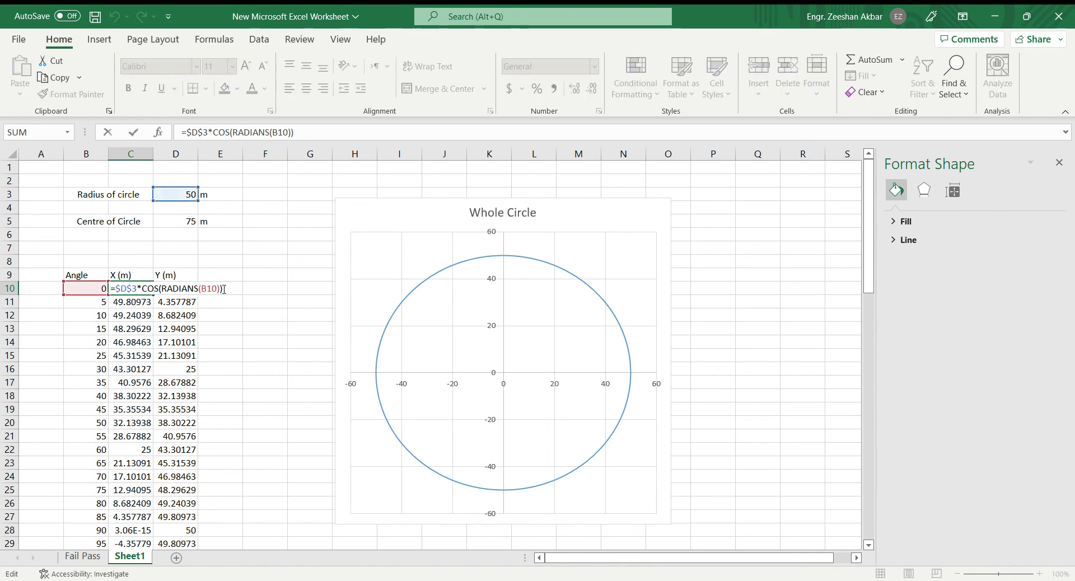
text(+)
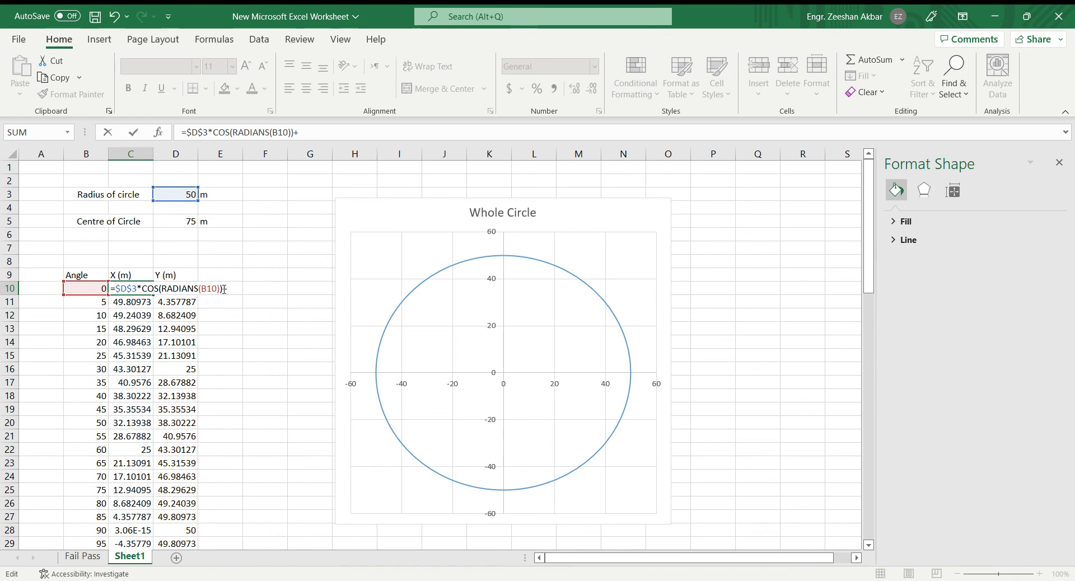
click(180, 220)
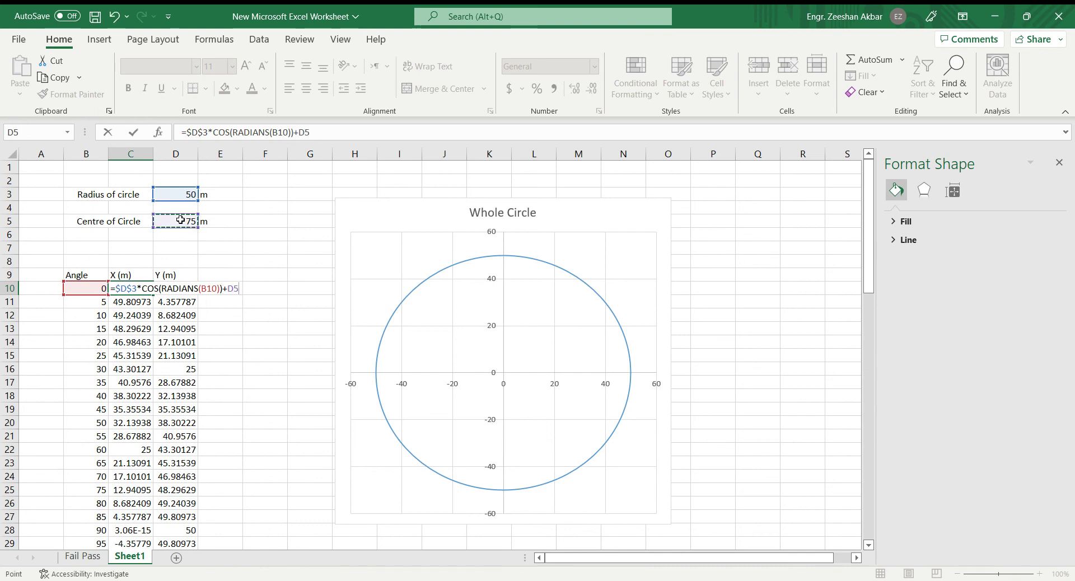
key(ctrl+Return)
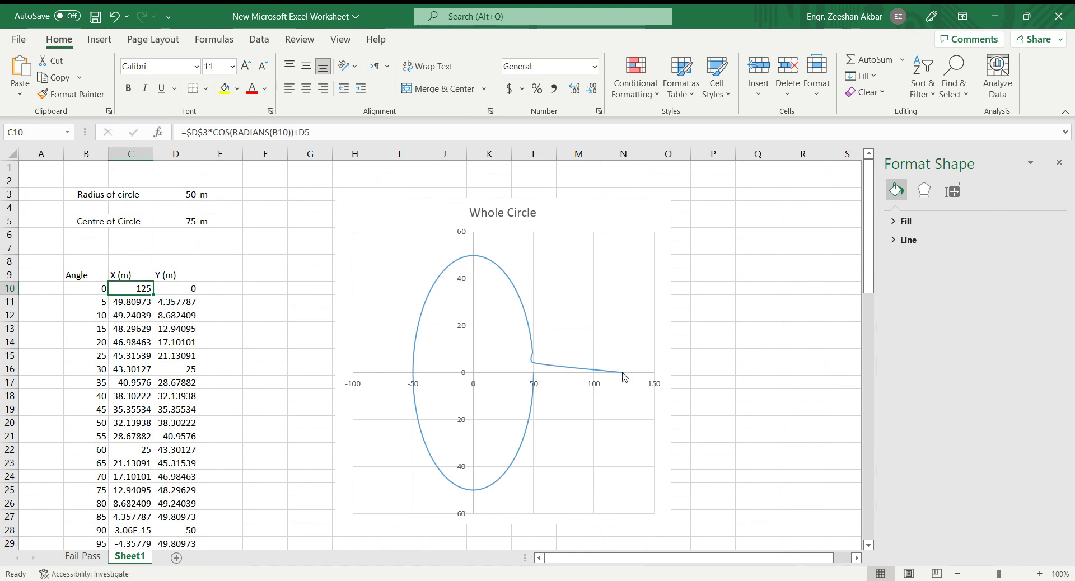
Try to fill the X formula down column C, inspect C14, and undo both the fill and the centre term.
double_click(154, 296)
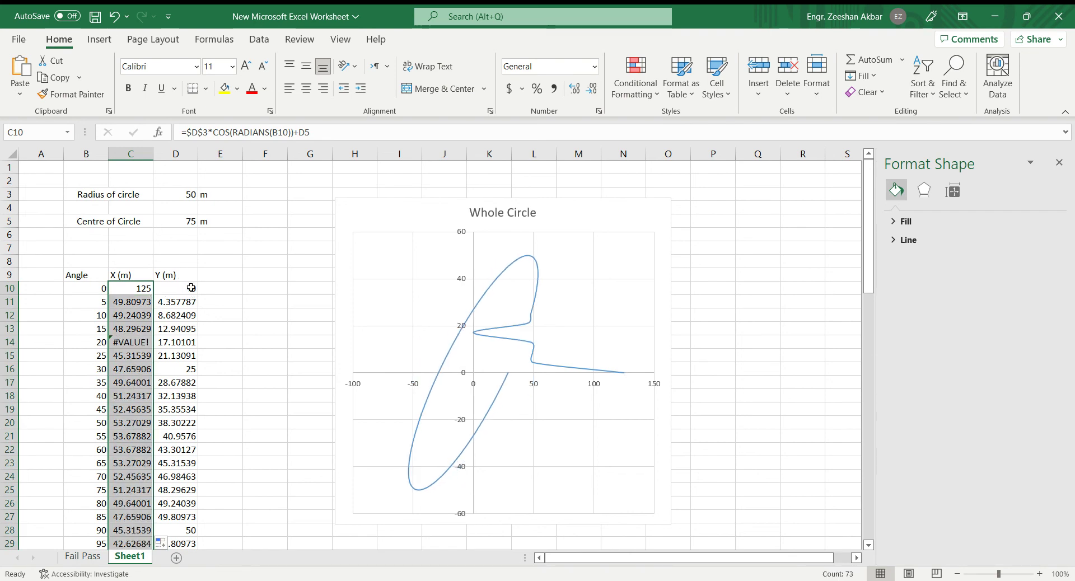
click(191, 288)
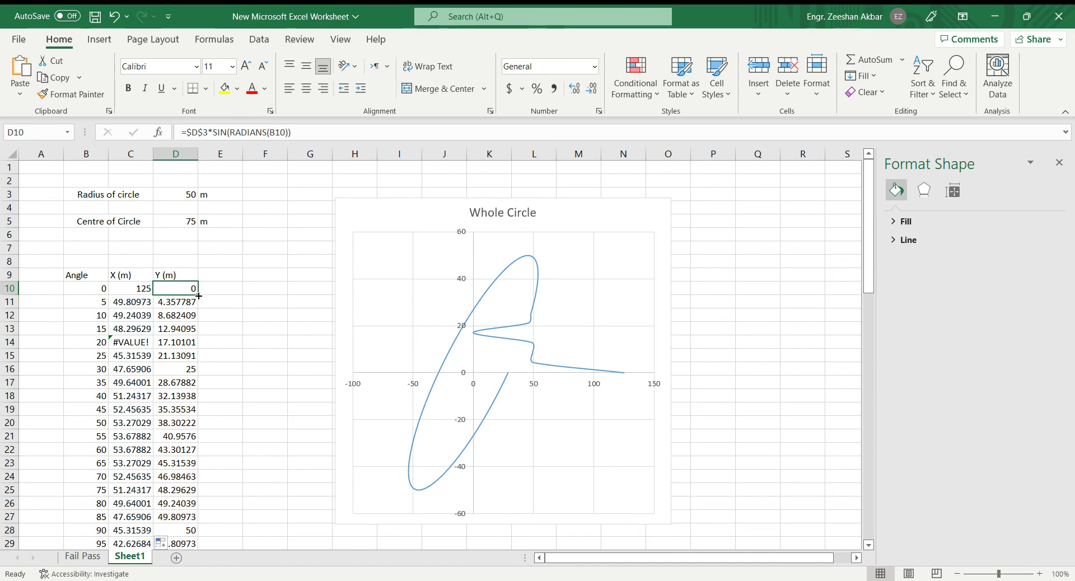
click(131, 344)
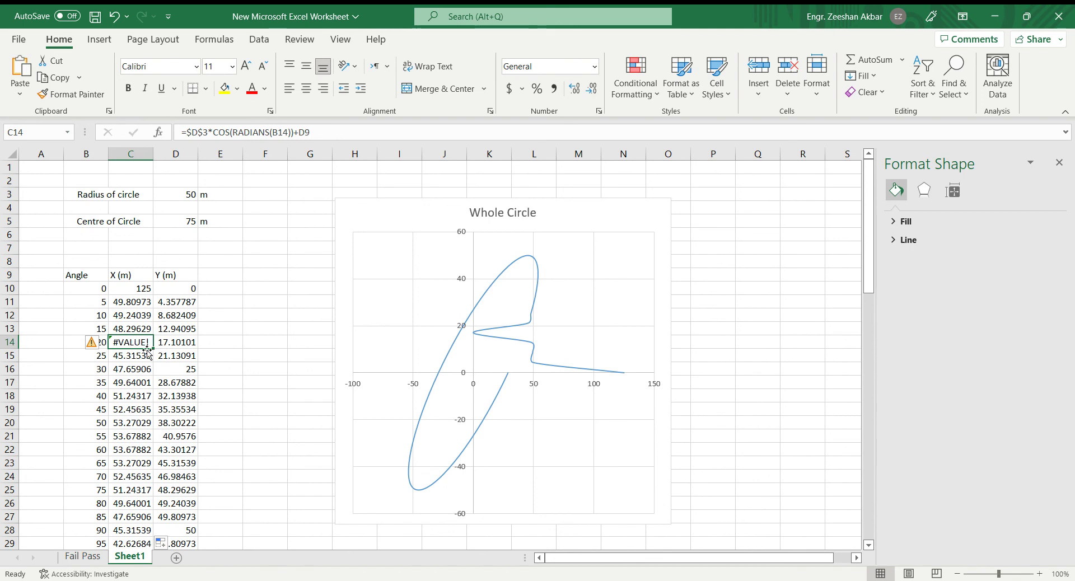
key(ctrl+z)
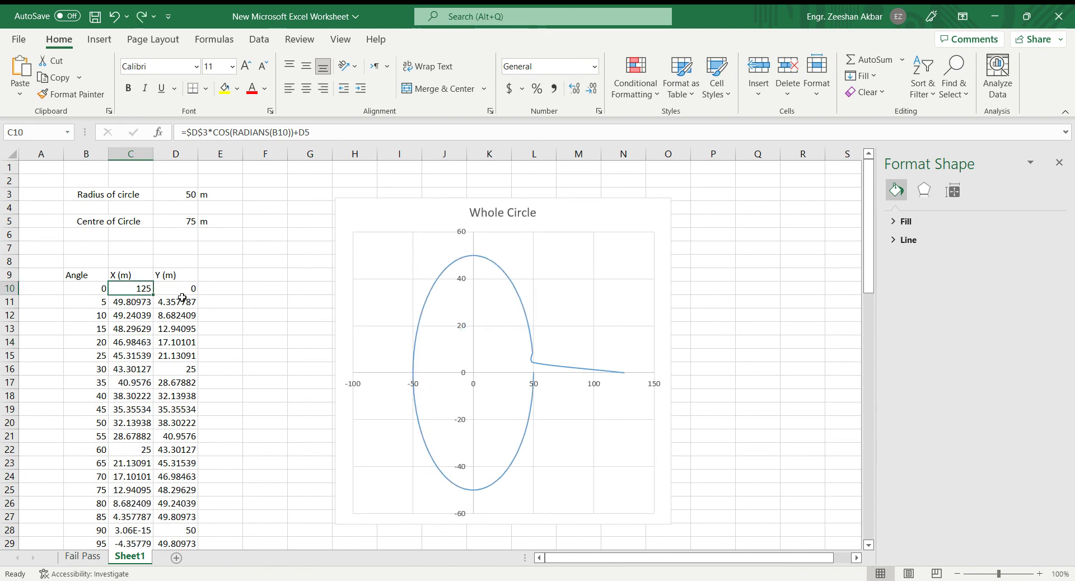
key(ctrl+z)
Change the X formula in C10 to =$D$5+$D$3*COS(RADIANS(B10)), with an absolute reference to the centre.
double_click(143, 287)
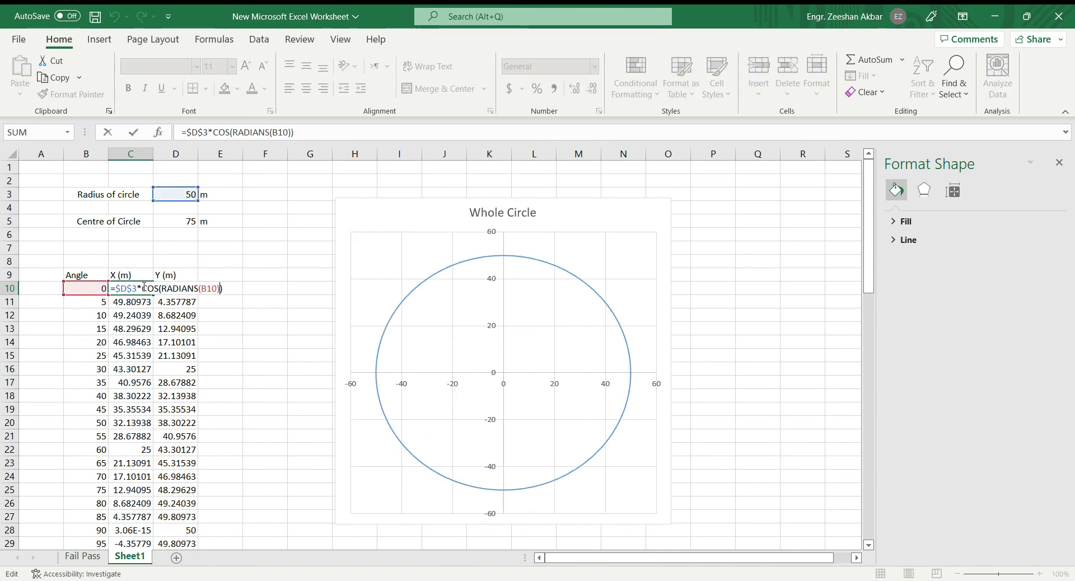
key(Left)
key(Left)
click(183, 220)
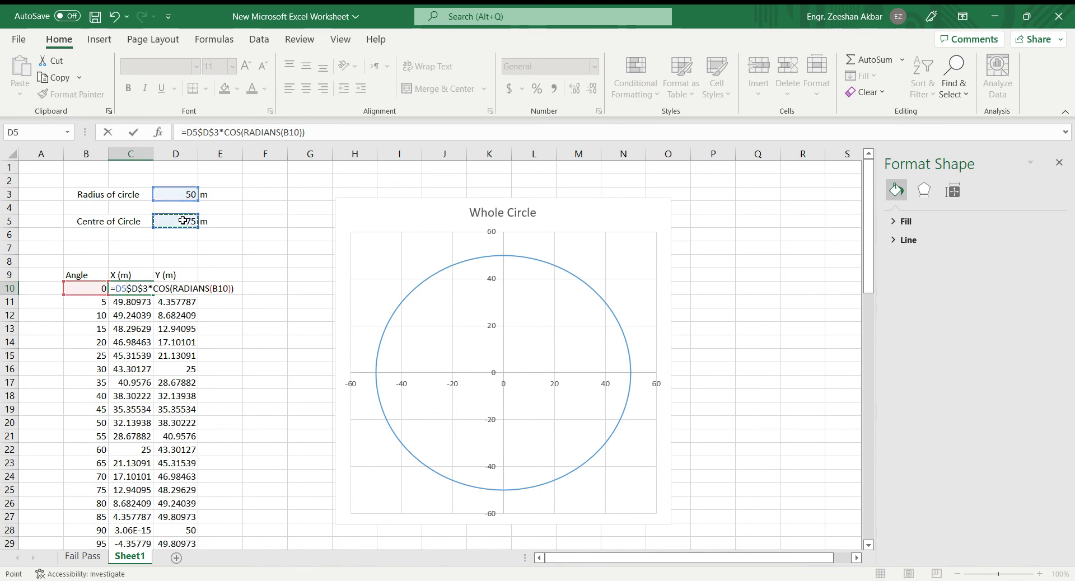
click(115, 288)
key(F4)
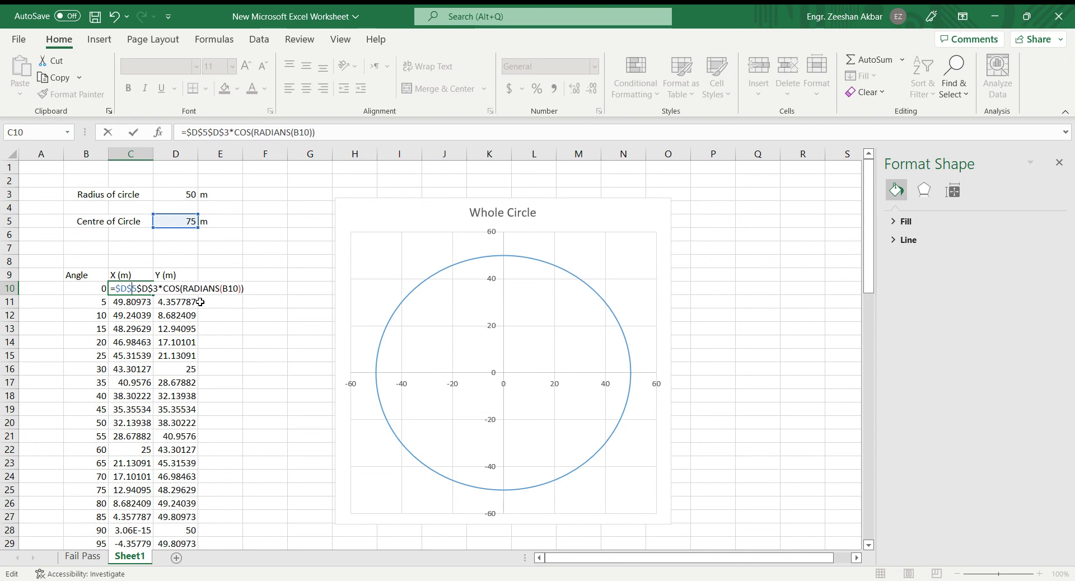
text(+)
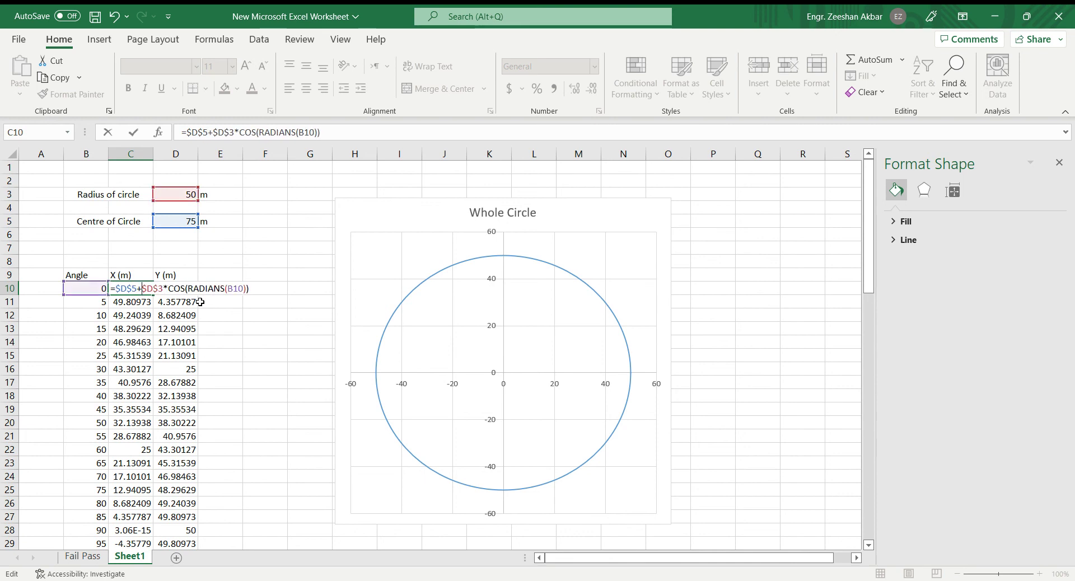
key(Return)
key(Up)
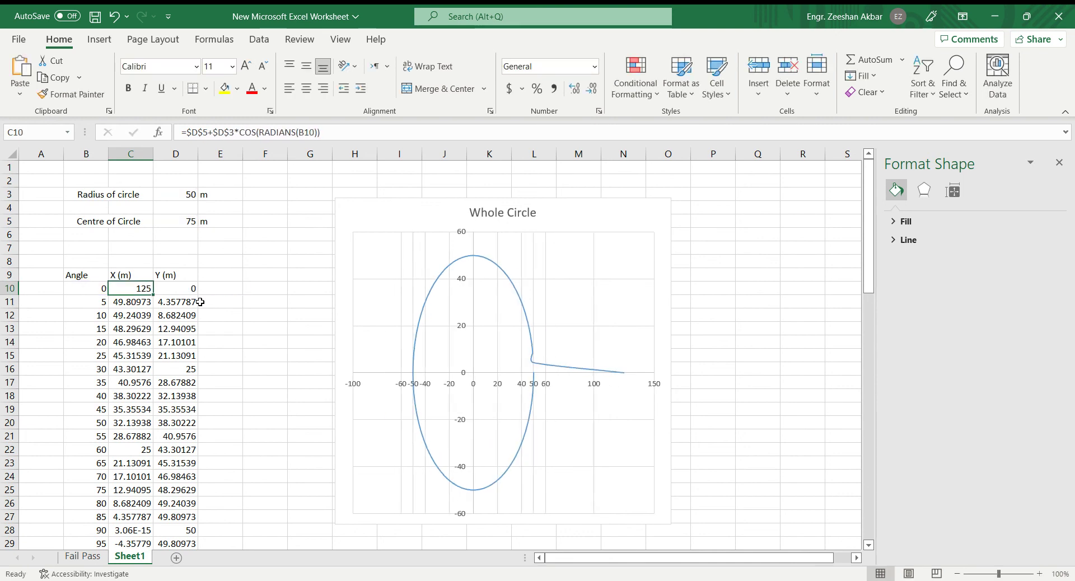
Fill the centre-shifted X formula down column C and widen the chart to the end of column O.
mouse_move(155, 296)
mouse_down()
mouse_move(159, 507)
mouse_move(153, 295)
mouse_up()
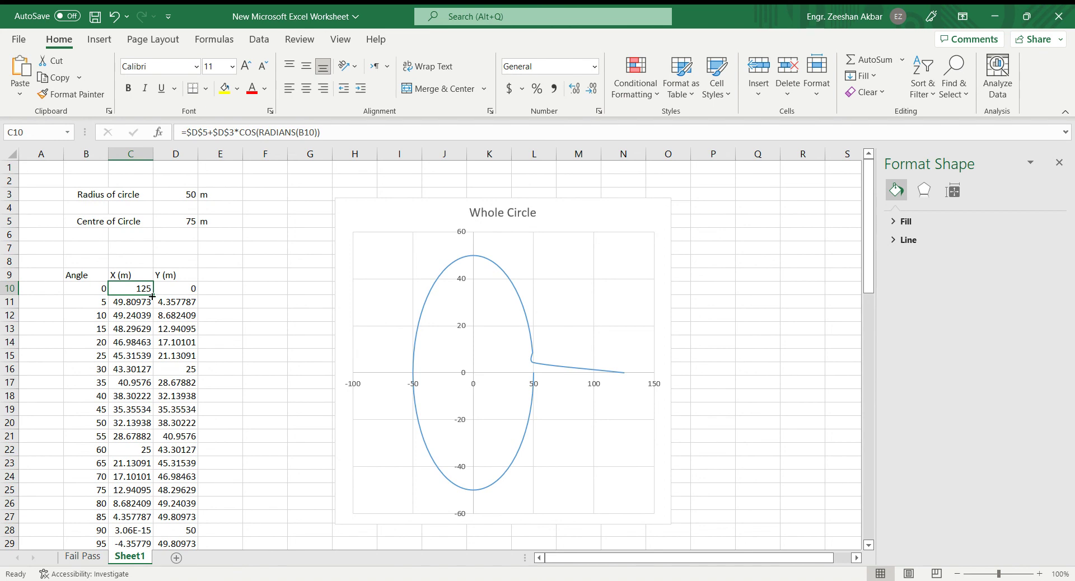
double_click(154, 294)
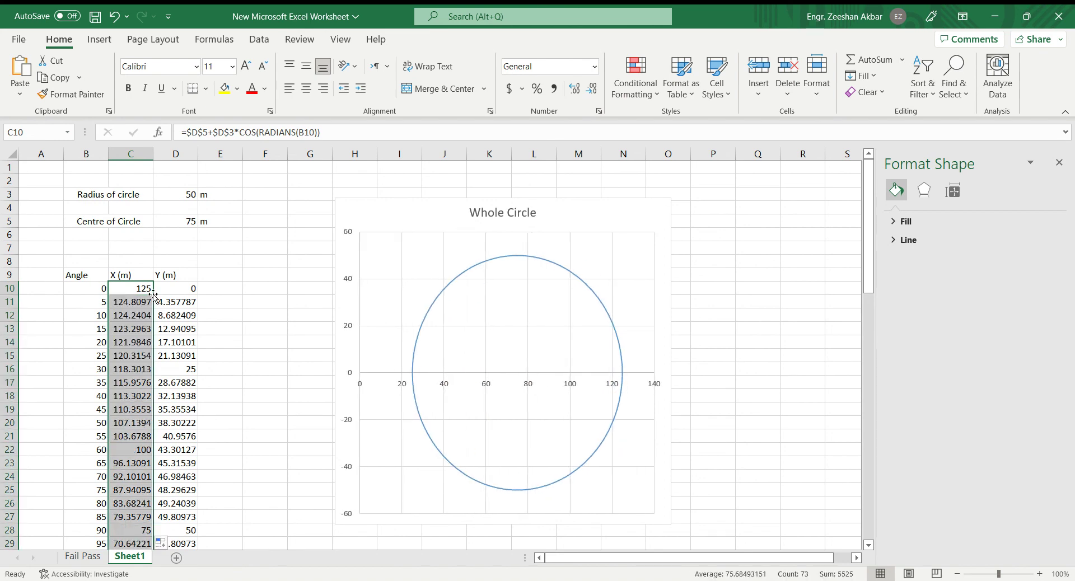
click(670, 371)
drag(673, 361, 711, 362)
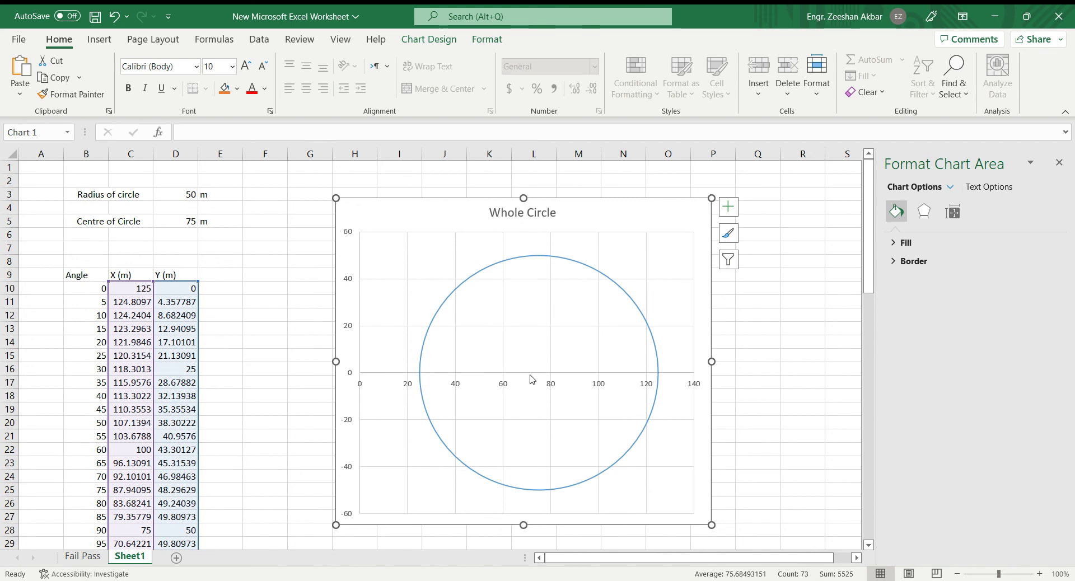
Undo the chart widening, the column C fill and the centre term in C10.
click(174, 223)
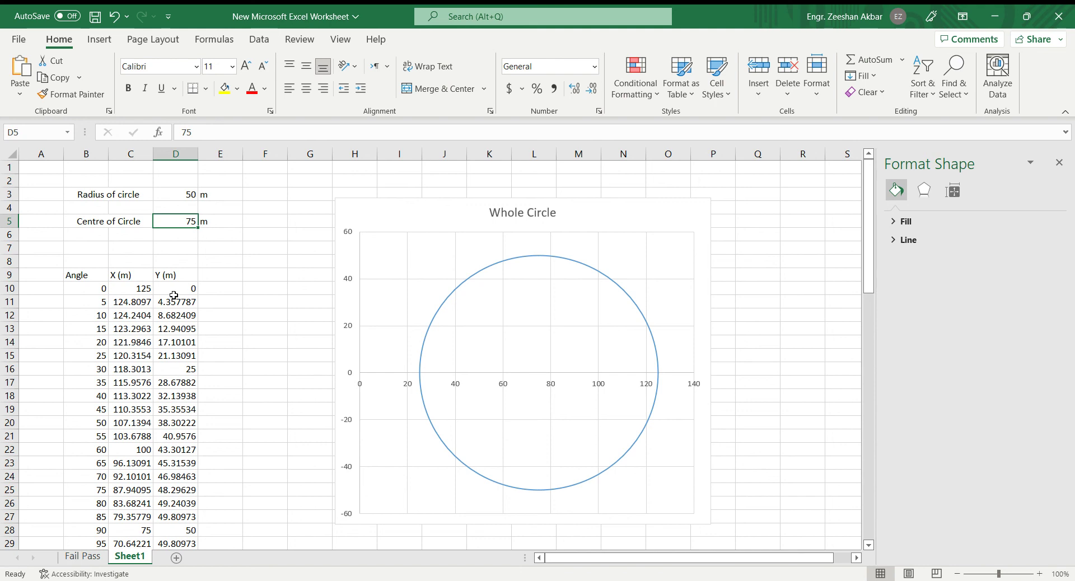
key(ctrl+z)
key(ctrl+z)
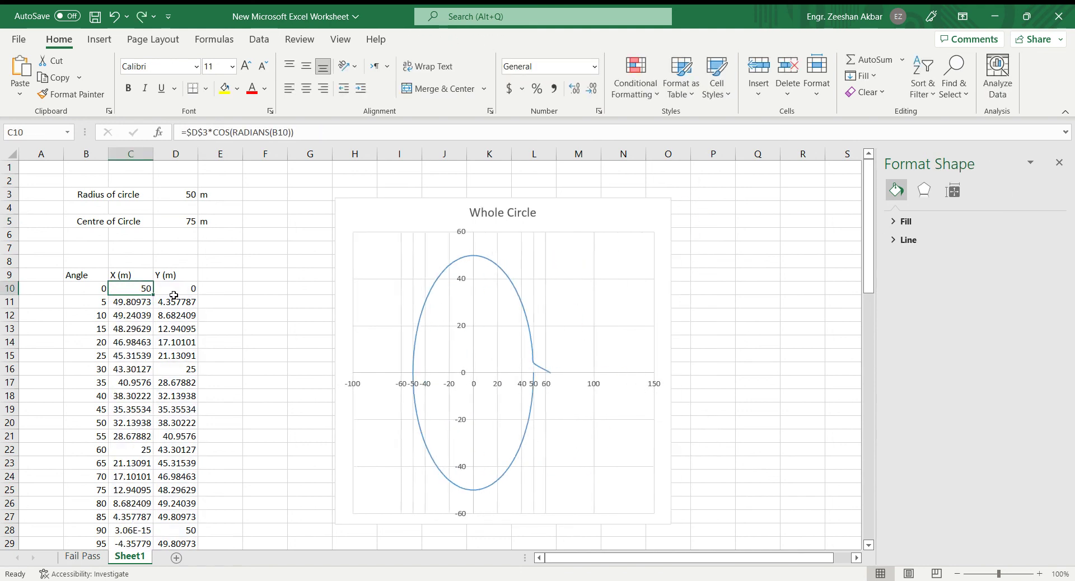
Change the Y formula in D10 to =$D$5+$D$3*SIN(RADIANS(B10)), with an absolute reference to the centre.
click(188, 287)
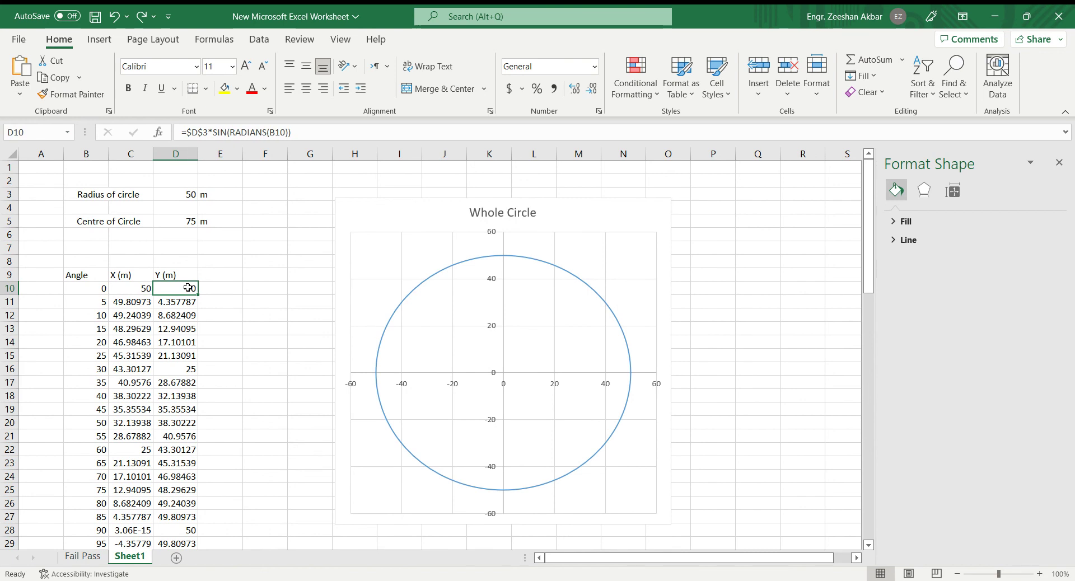
double_click(188, 287)
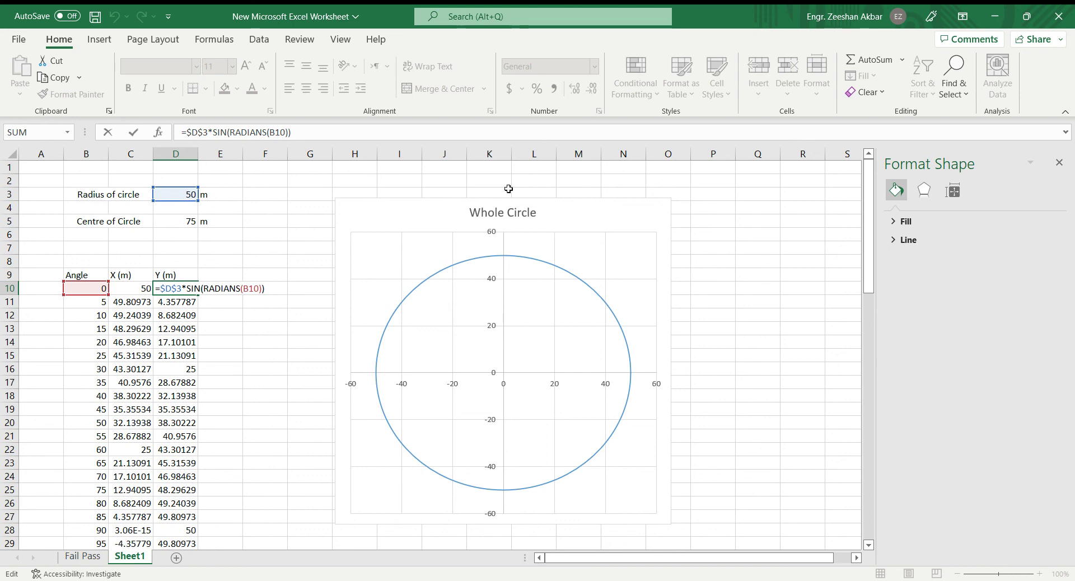
click(185, 220)
click(160, 289)
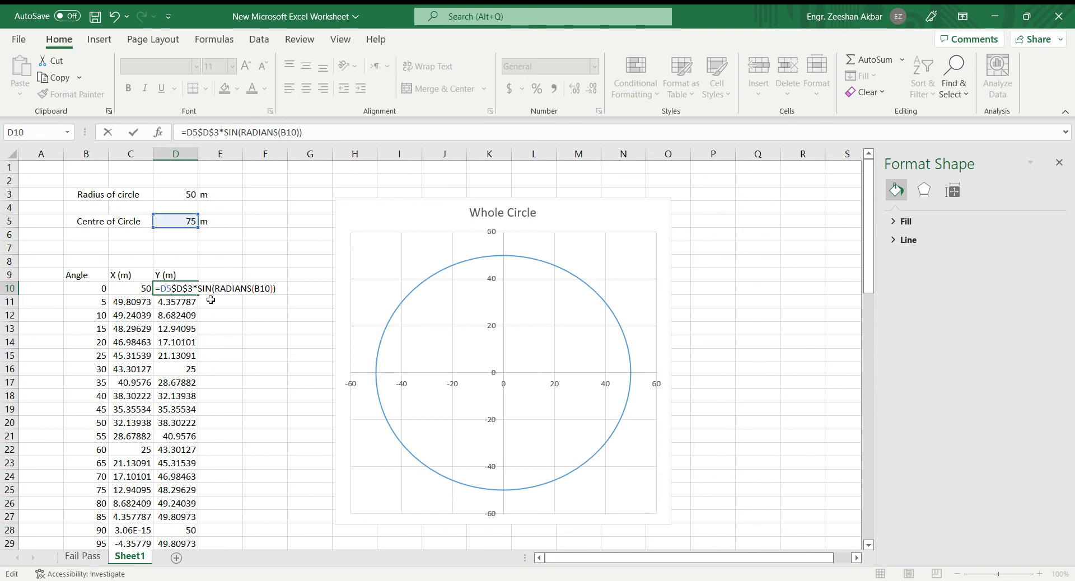
key(F4)
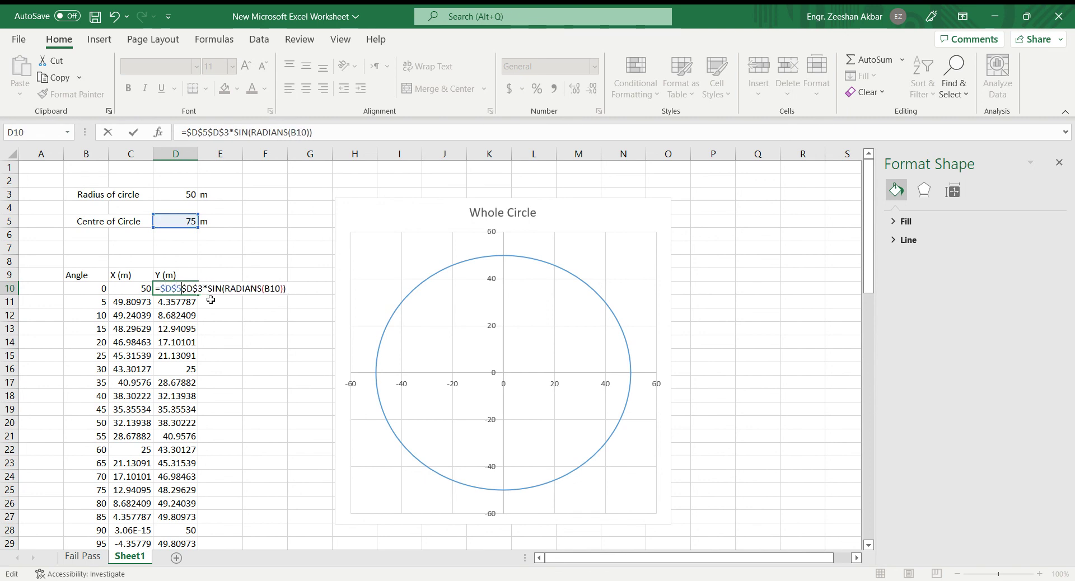
text(+)
key(Return)
key(Up)
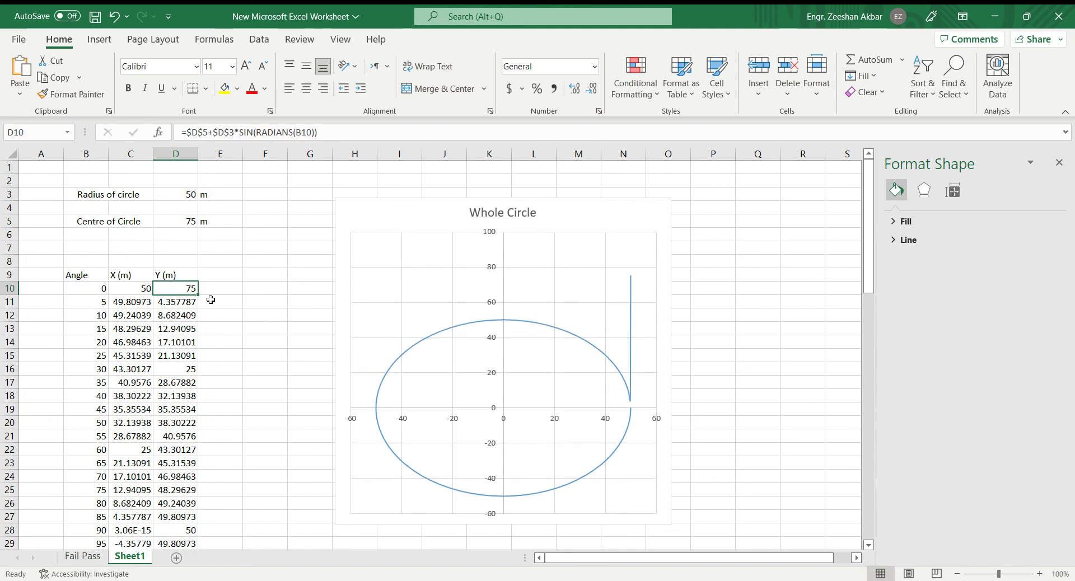
Fill the centre-shifted Y formula down column D and resize the chart to be taller and narrower.
double_click(198, 296)
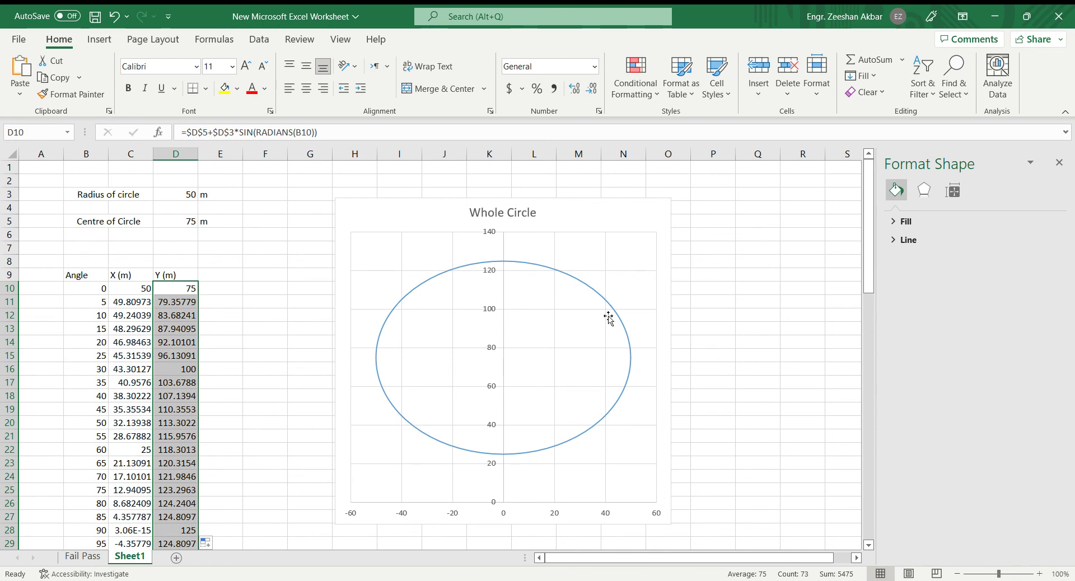
click(583, 224)
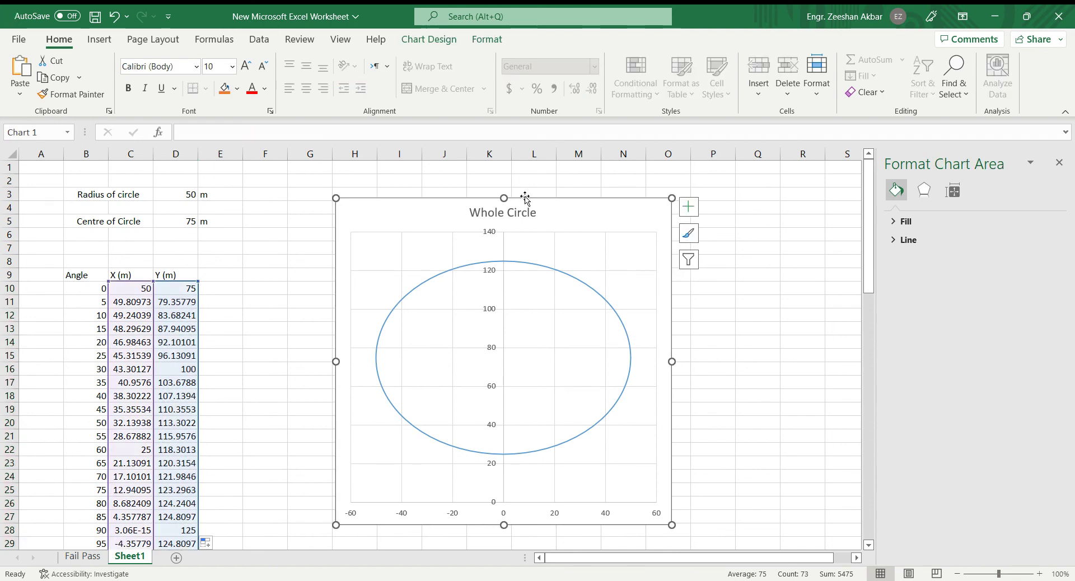
drag(503, 197, 504, 175)
drag(672, 349, 642, 349)
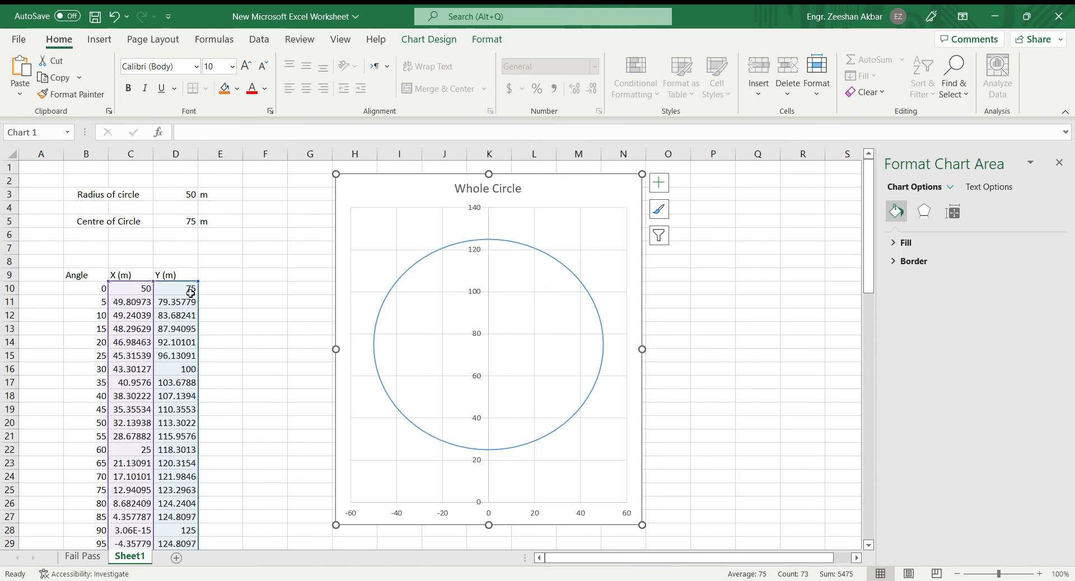
Undo the chart resizing, the column D fill and the centre term in D10.
click(135, 291)
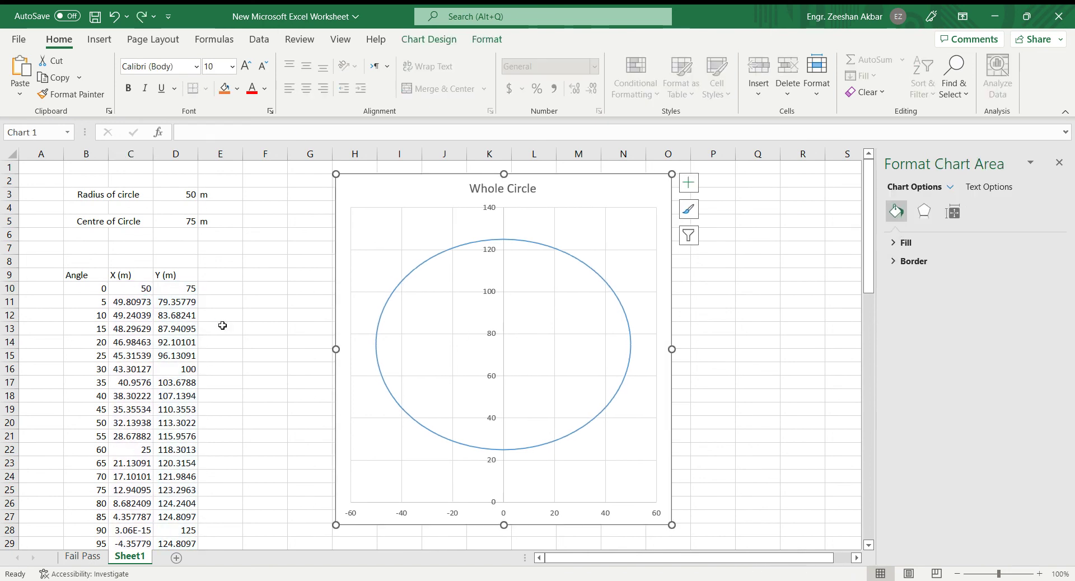
key(ctrl+z)
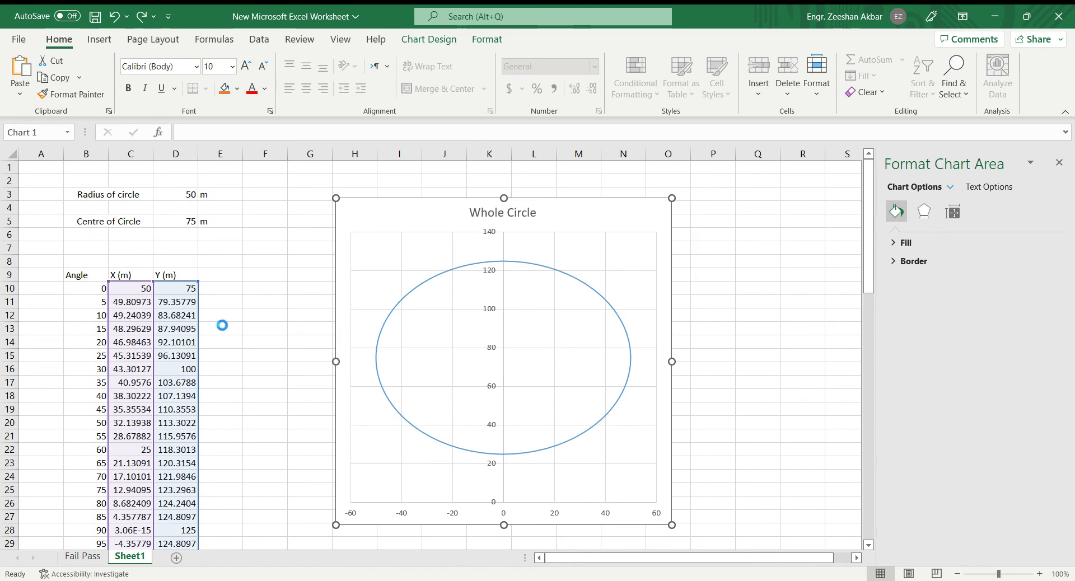
key(ctrl+z)
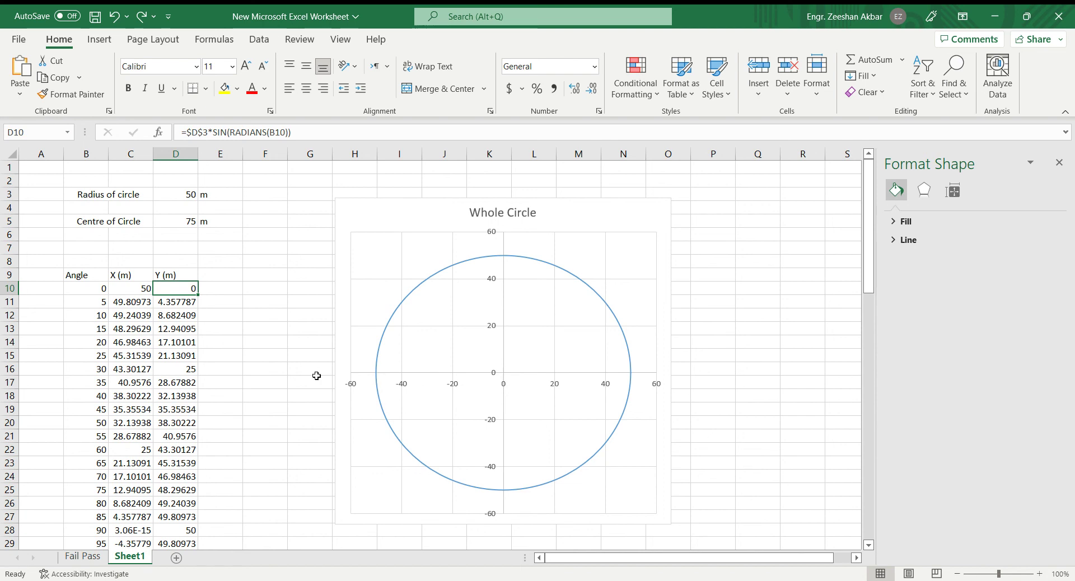
Change the X formula in C10 to =$D$3*COS(RADIANS(B10))-$D$5, subtracting the centre with an absolute reference.
click(133, 288)
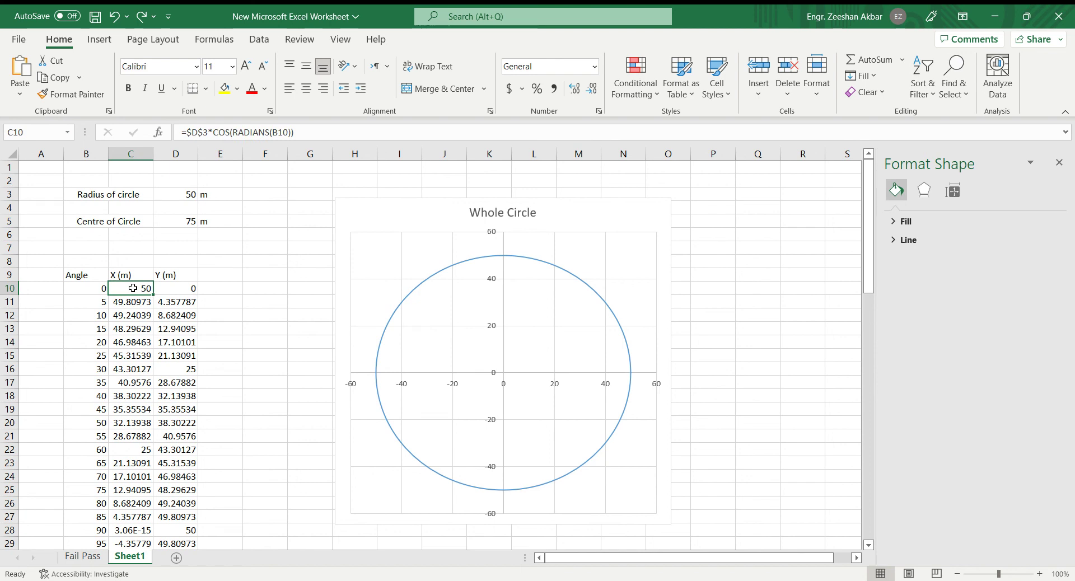
double_click(133, 288)
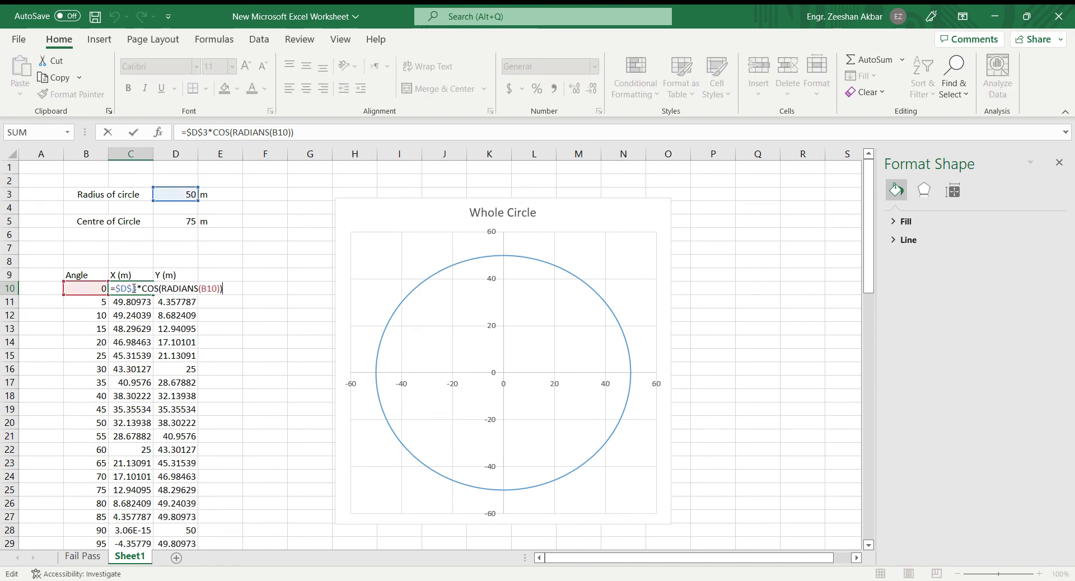
text(-)
click(192, 223)
key(F2)
key(F4)
key(Return)
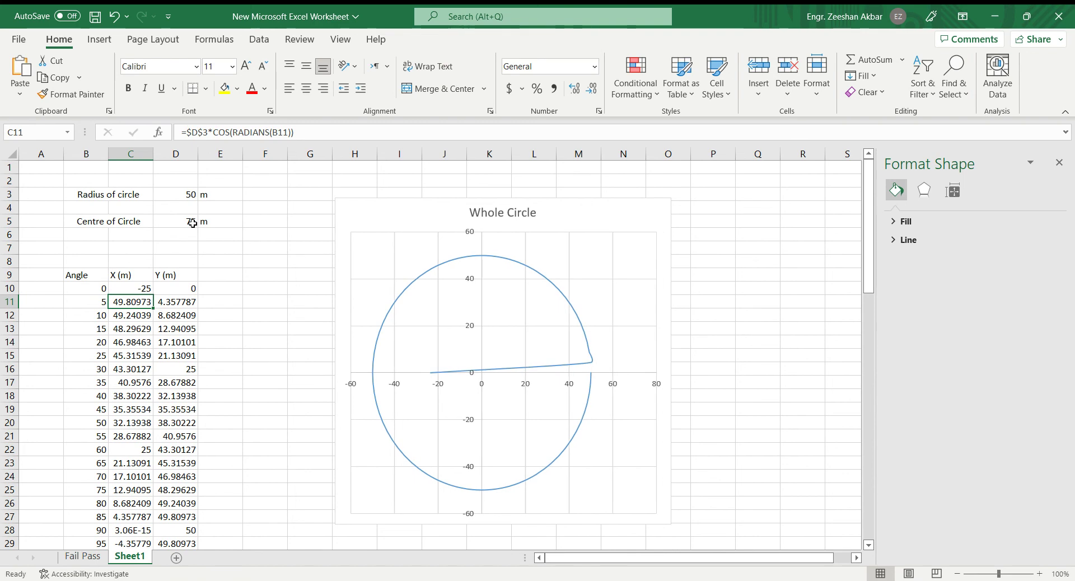
Fill the centre-subtracted X formula down column C, and undo both the fill and the centre term.
key(Up)
double_click(152, 295)
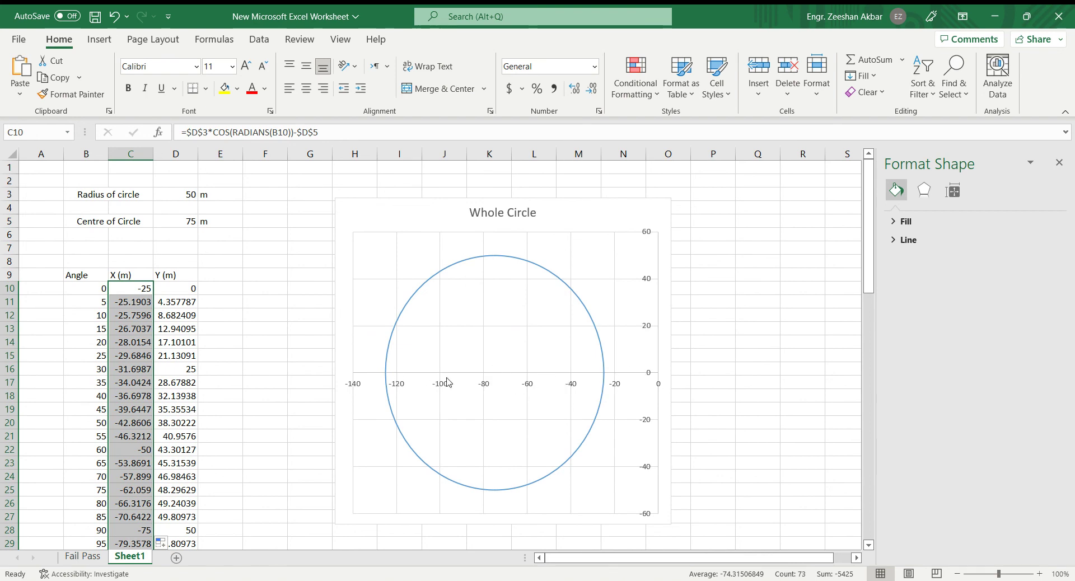
key(ctrl+z)
key(ctrl+z)
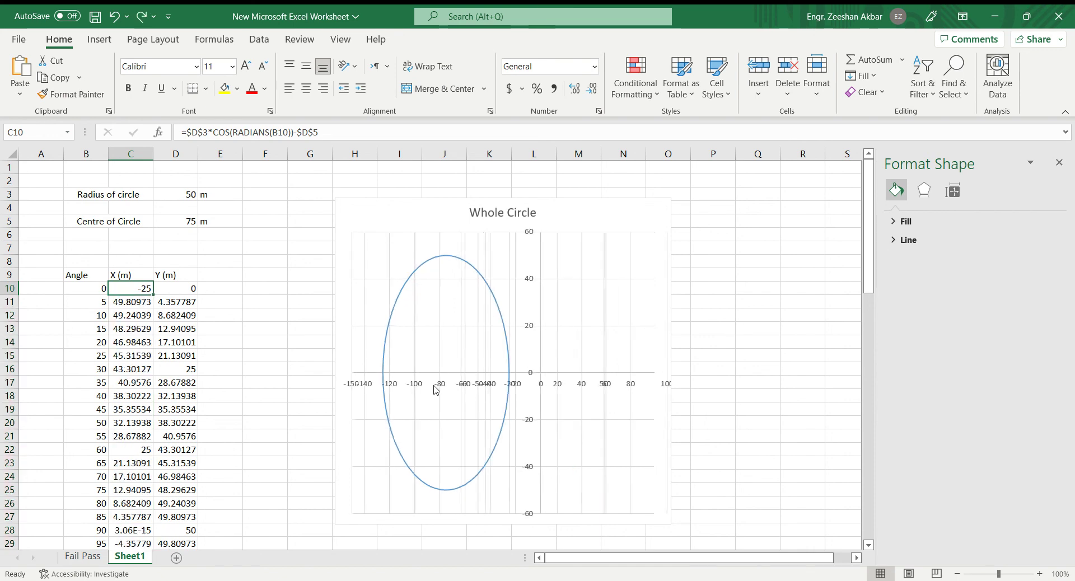
Change the Y formula in D10 to =$D$3*SIN(RADIANS(B10))-$D$5 and fill it down column D.
click(182, 288)
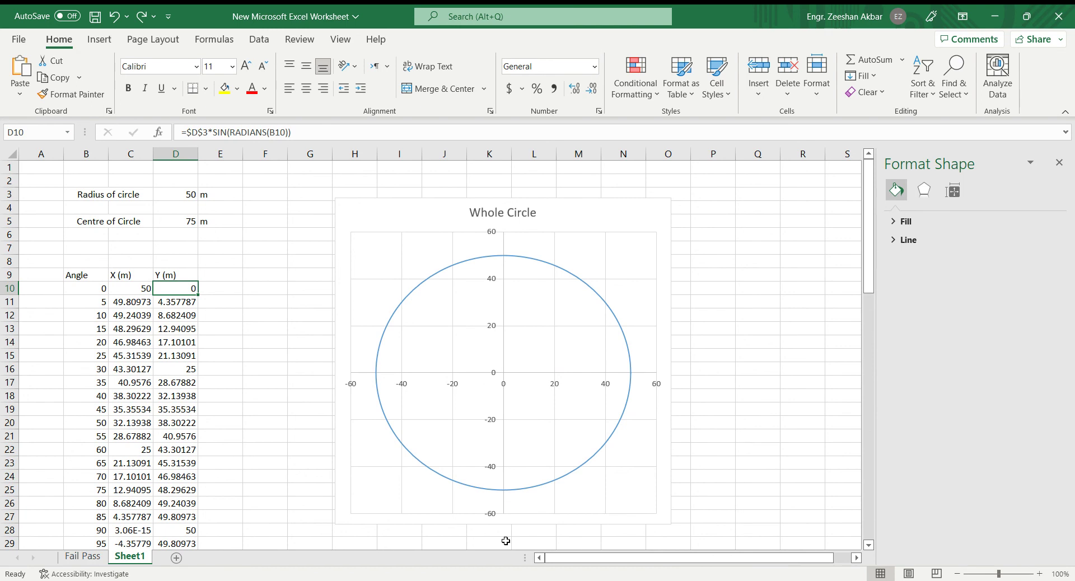
key(F2)
text(-)
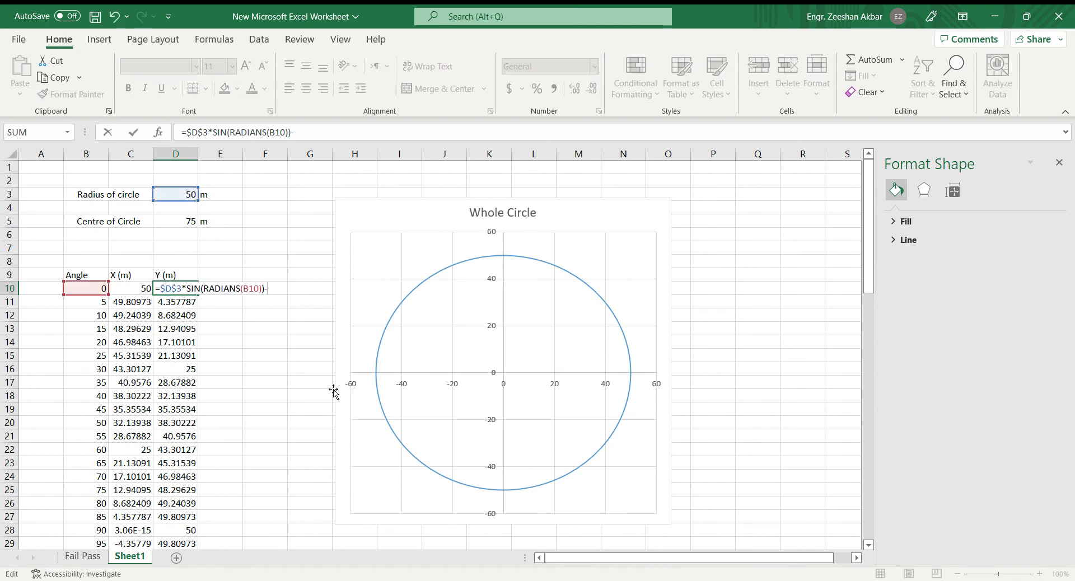
click(179, 218)
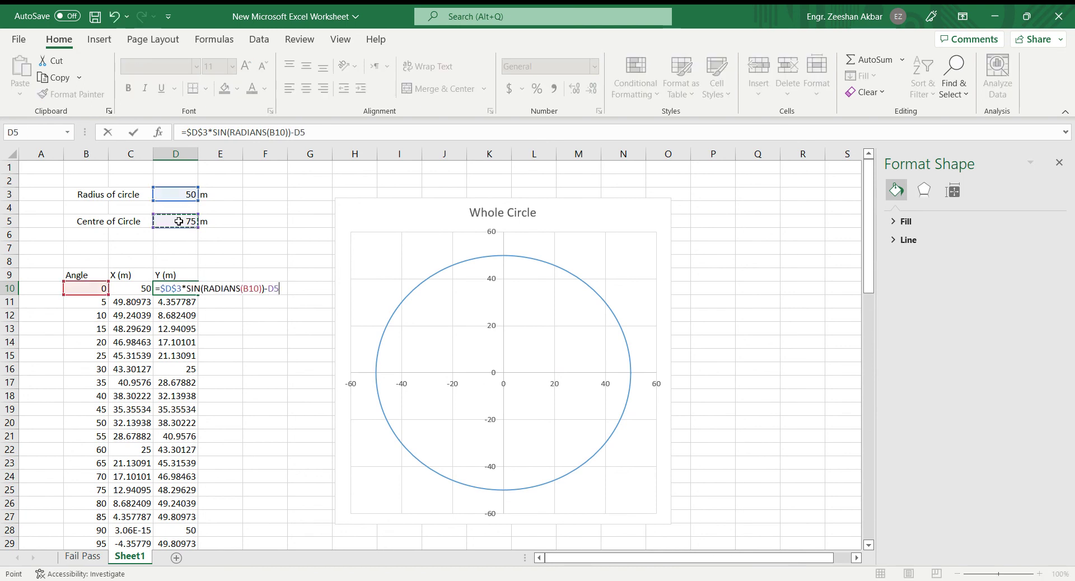
key(Left)
key(Left)
key(Left)
key(Right)
key(Right)
key(Right)
key(F2)
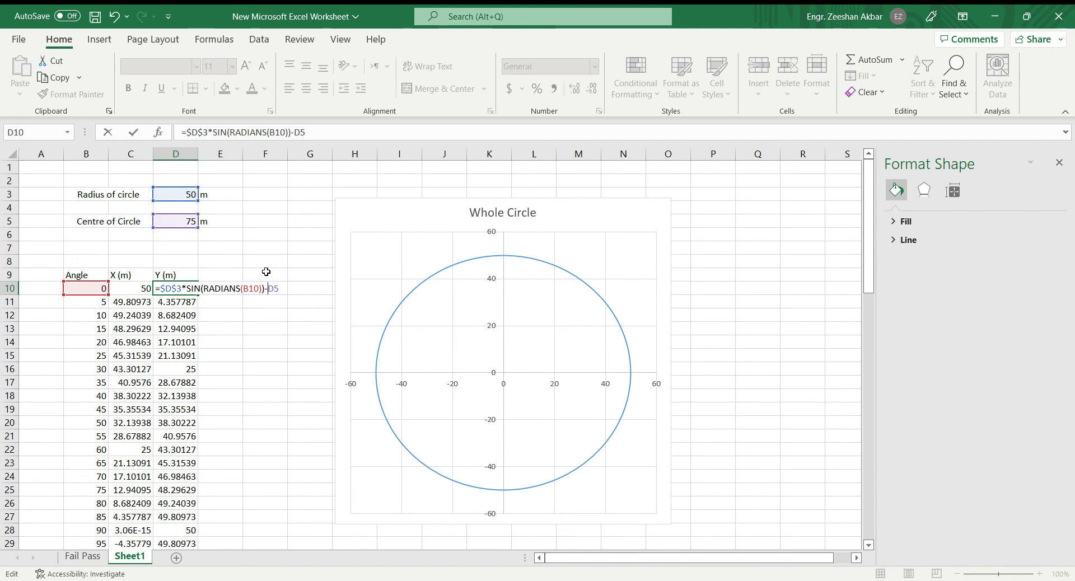
key(F4)
key(F4)
key(F4)
key(Return)
key(Up)
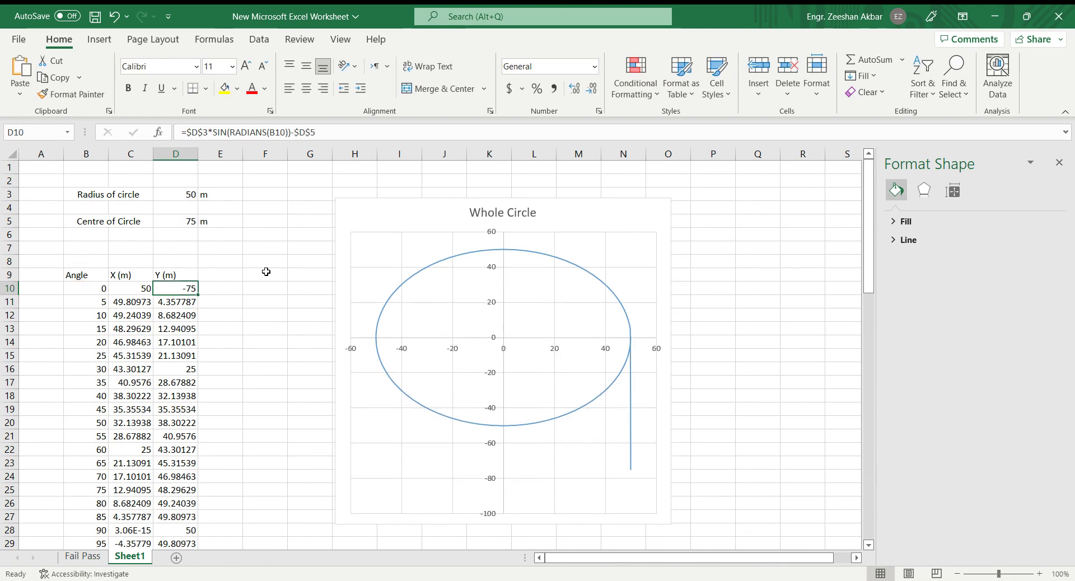
double_click(199, 294)
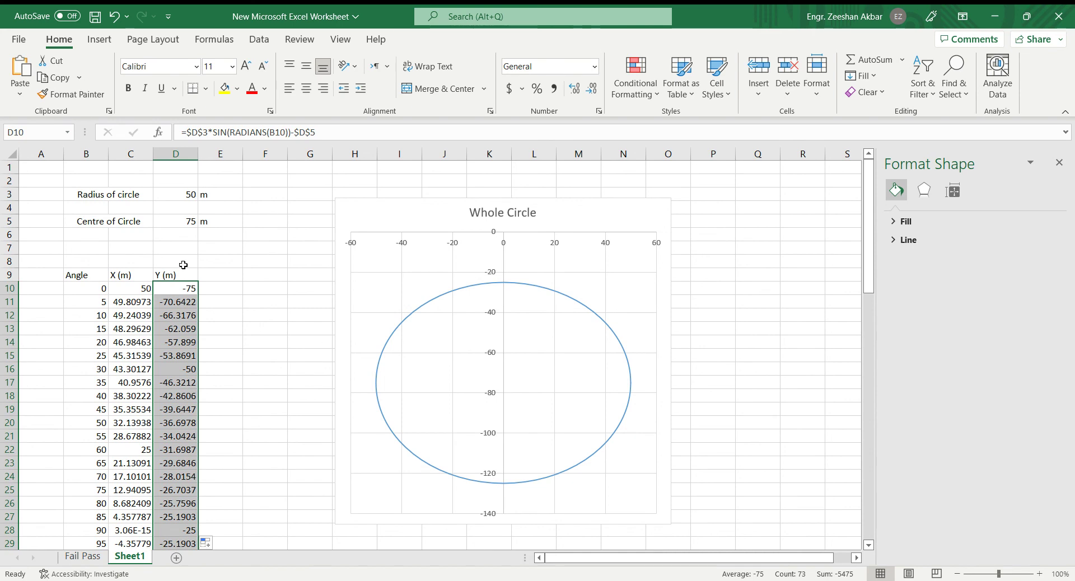
Undo the column D fill and the centre term in D10, and save the workbook.
key(ctrl+z)
key(ctrl+z)
key(ctrl+s)
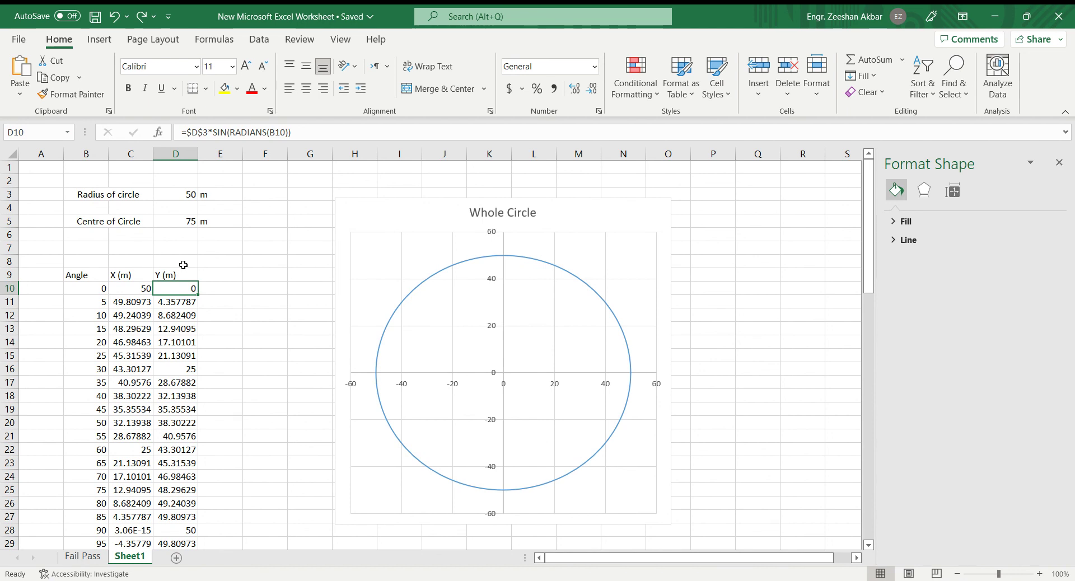
Locate the 180-degree angle in column B and select its entire row, row 46.
click(89, 503)
key(Down)
key(Down)
key(Down)
key(Down)
key(Down)
key(Down)
key(Down)
key(Down)
key(Down)
key(Down)
key(Down)
key(Down)
key(Down)
key(Down)
key(Down)
key(Up)
key(Down)
key(Down)
key(Down)
key(Down)
key(Down)
key(Down)
key(Down)
key(Down)
key(Down)
key(Down)
key(Down)
key(Up)
key(Up)
key(Up)
key(Up)
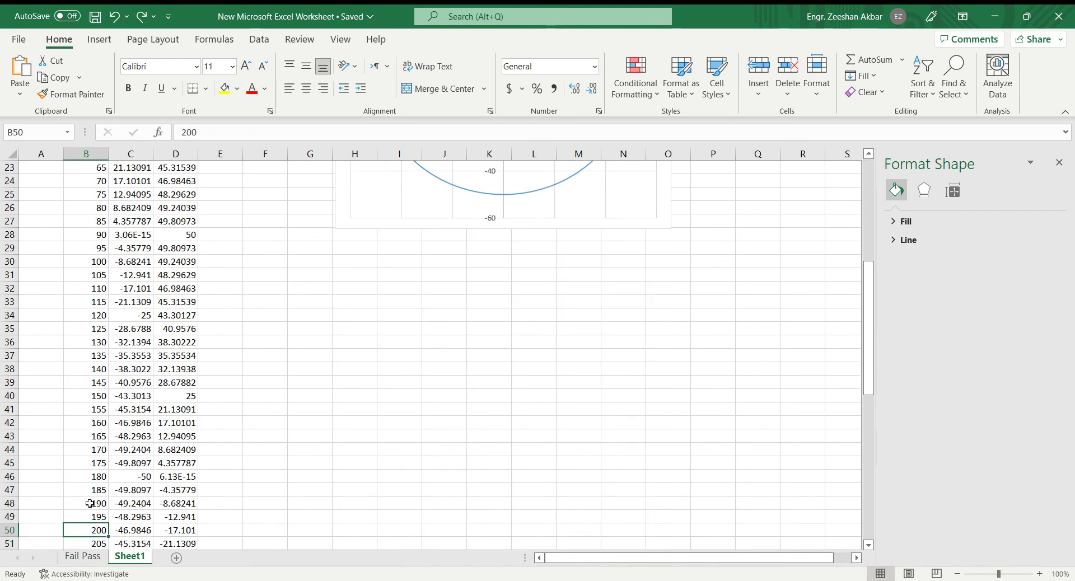
key(Up)
key(Up)
key(Up)
key(Up)
key(Up)
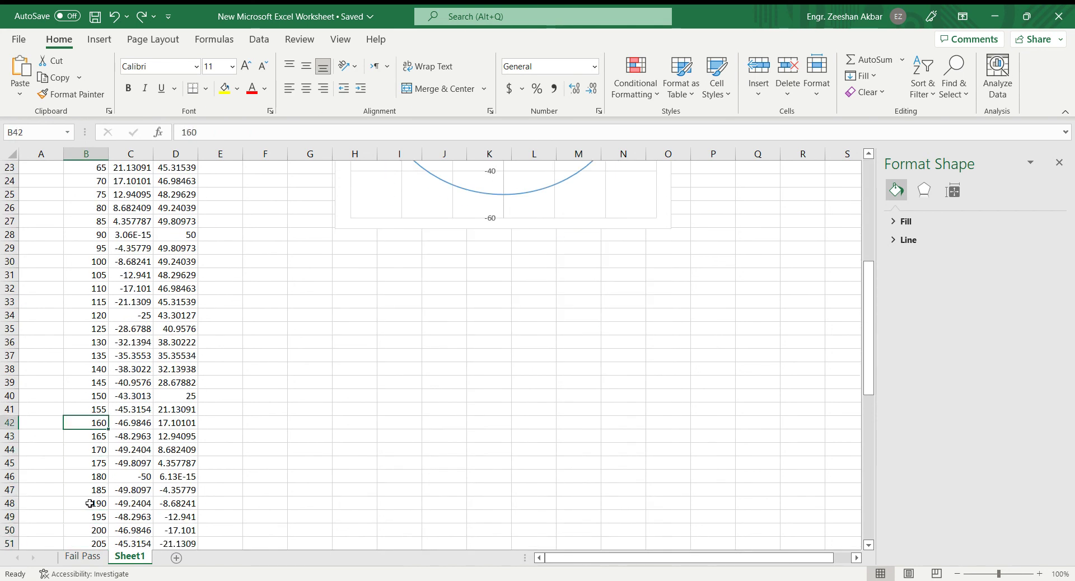
key(Down)
key(Down)
key(Down)
key(Down)
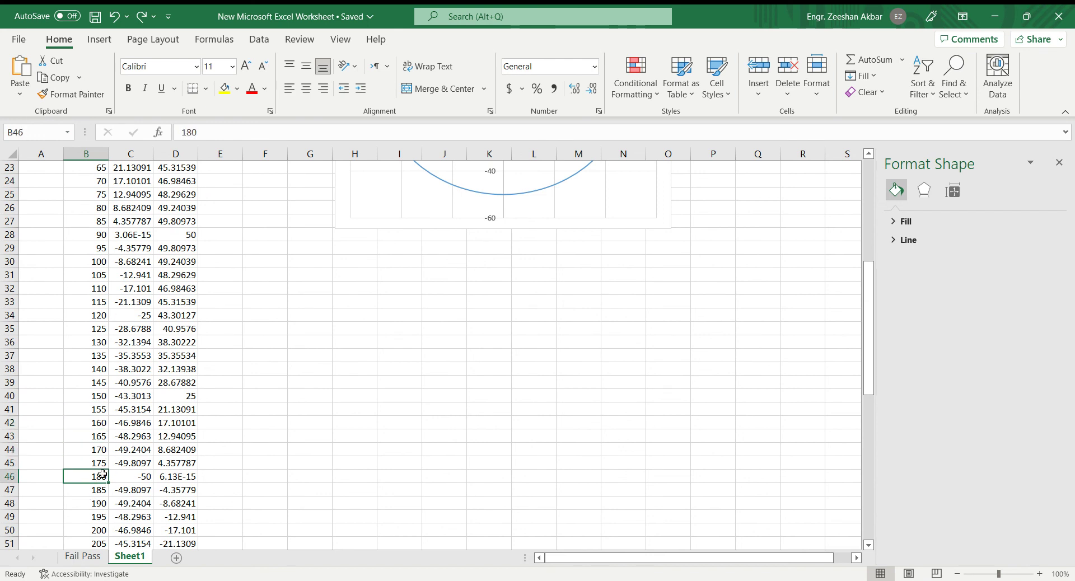
key(shift+Right)
key(shift+Right)
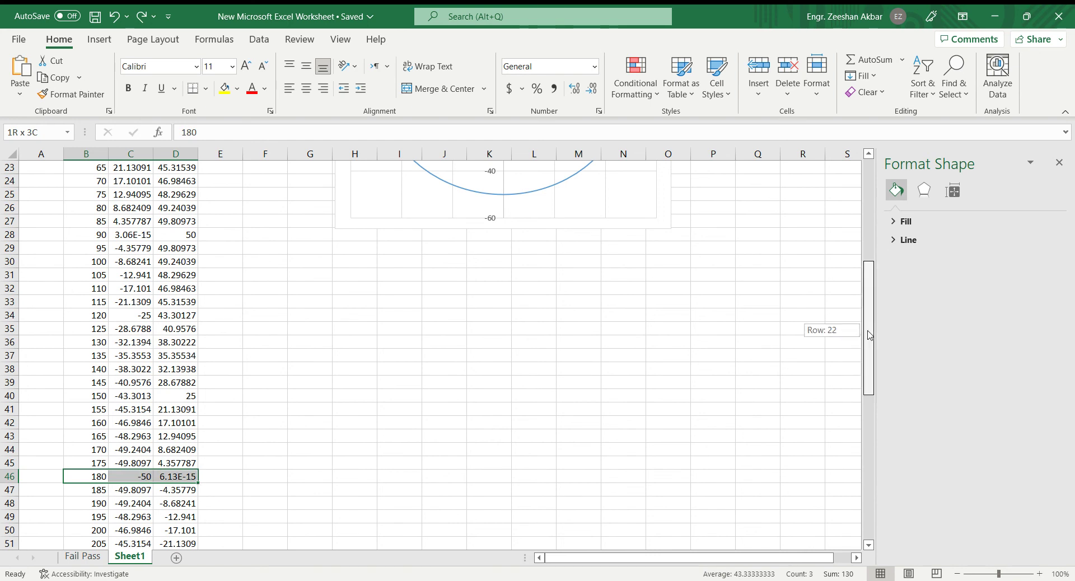
click(3, 477)
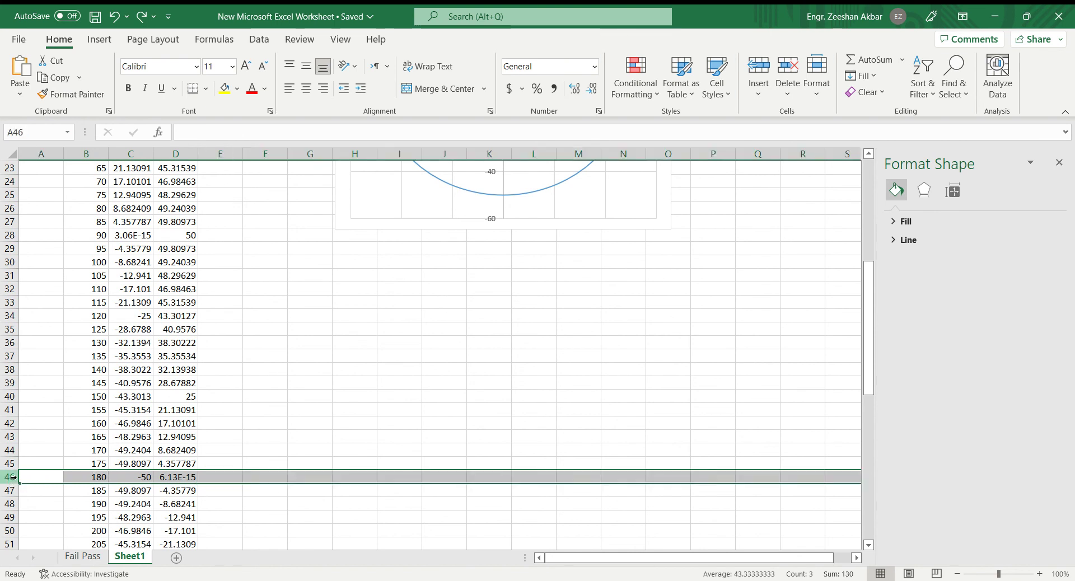
Edit the Whole Circle chart's data series to plot only the half circle, with X values C10:C46 and Y values D10:D46.
drag(871, 365, 869, 261)
click(583, 209)
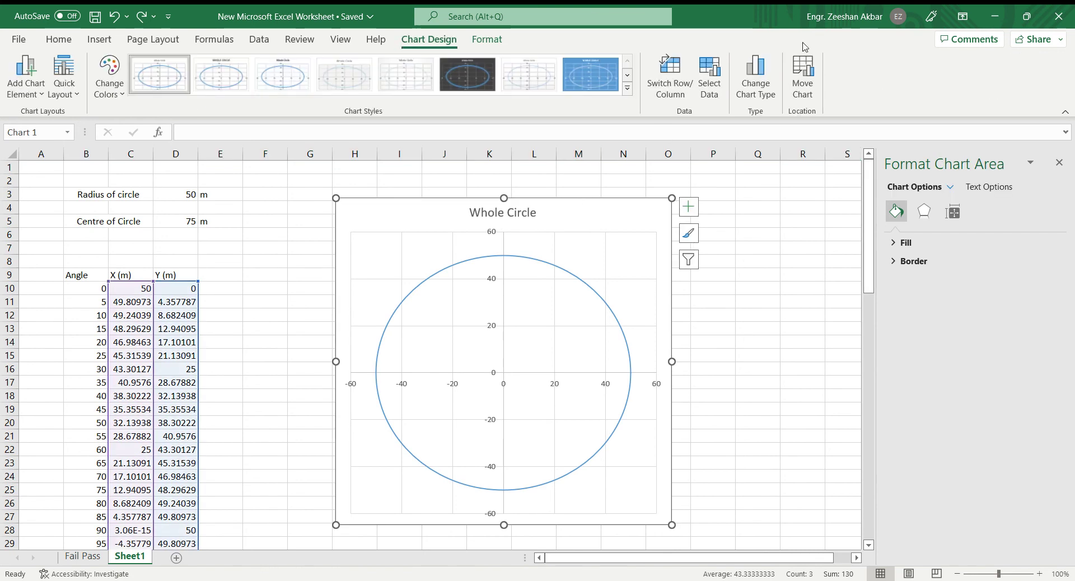
click(710, 88)
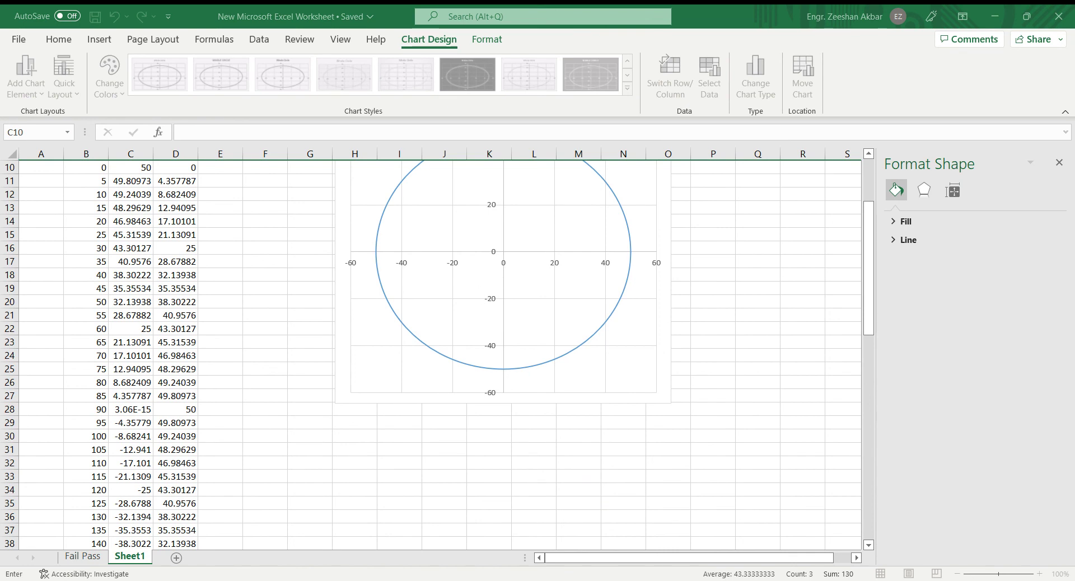
scroll(439, 353, down, 15)
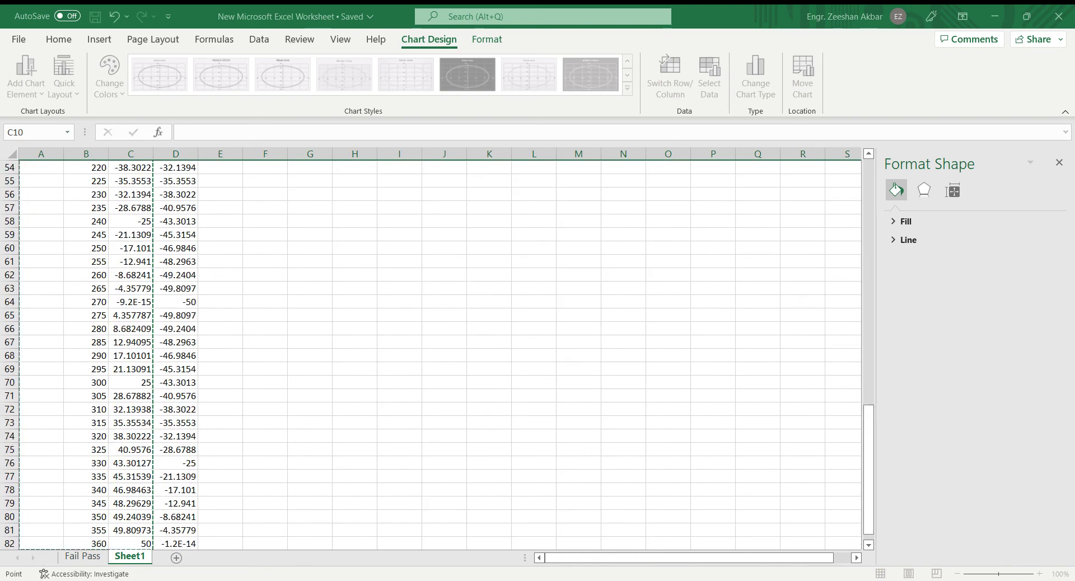
scroll(440, 353, up, 7)
click(9, 325)
scroll(440, 353, up, 1)
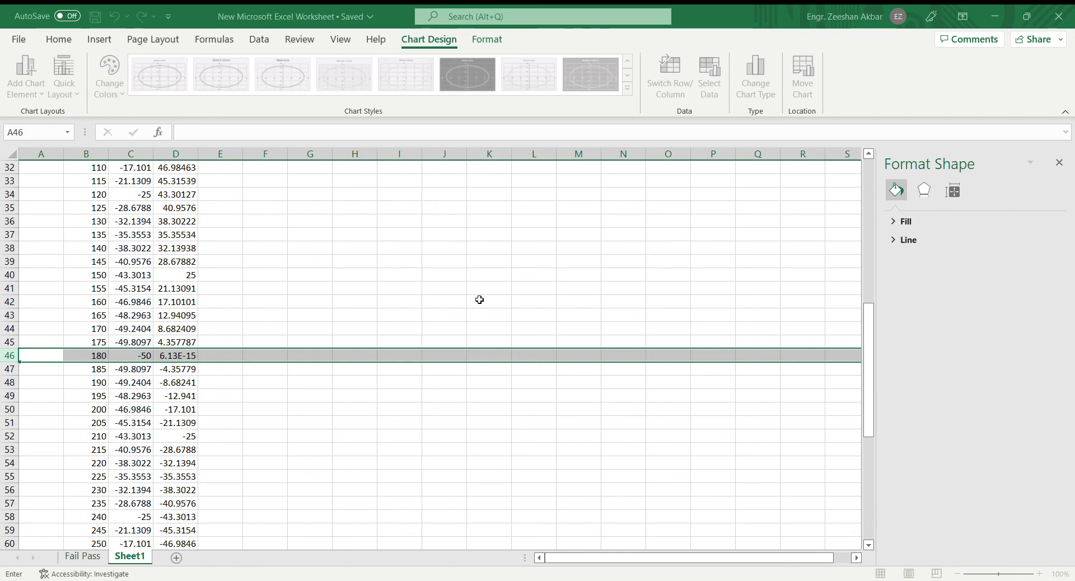
scroll(431, 353, up, 7)
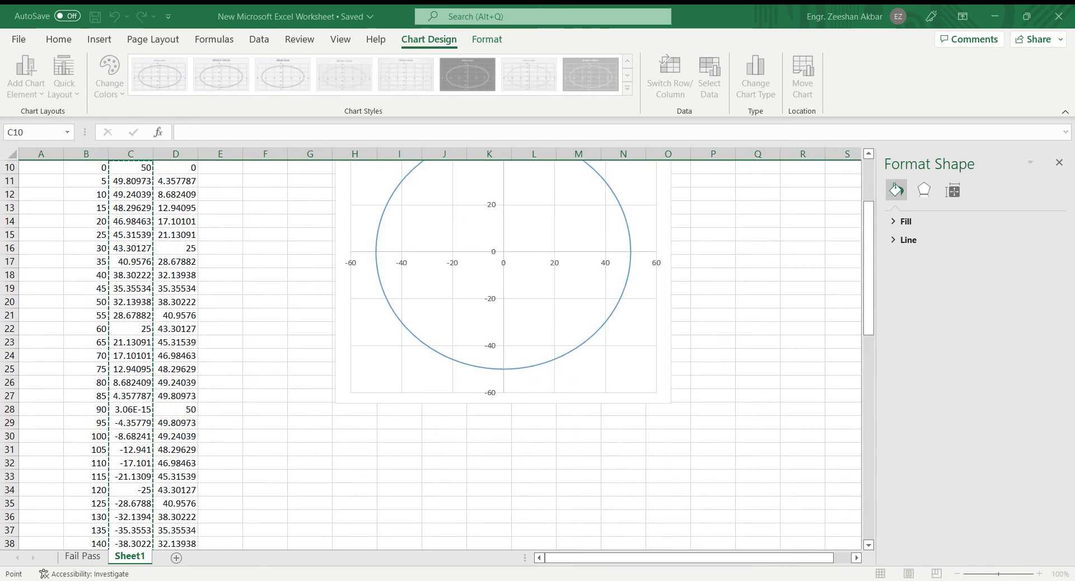
click(175, 167)
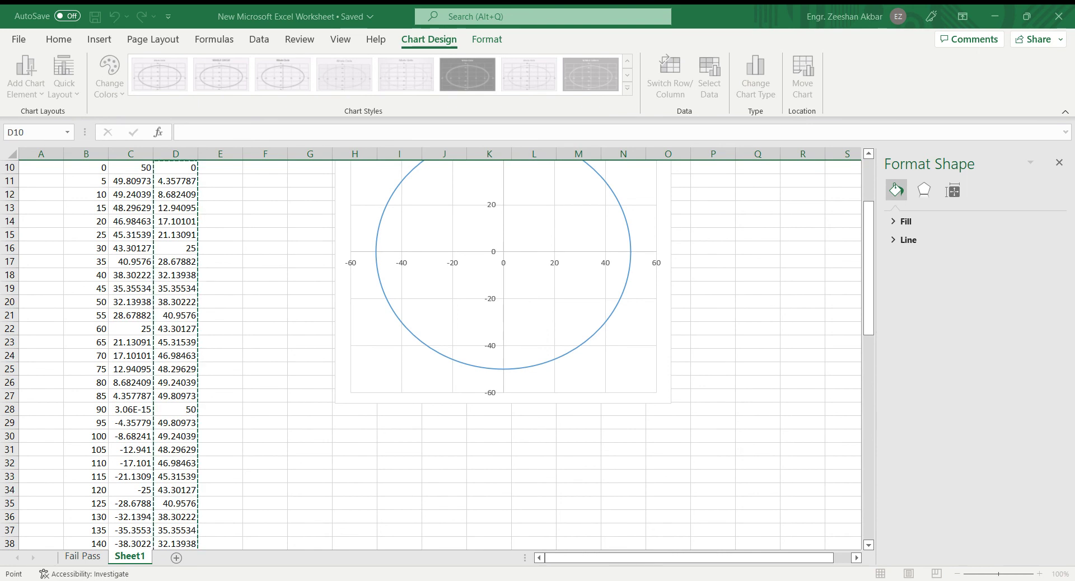
key(Return)
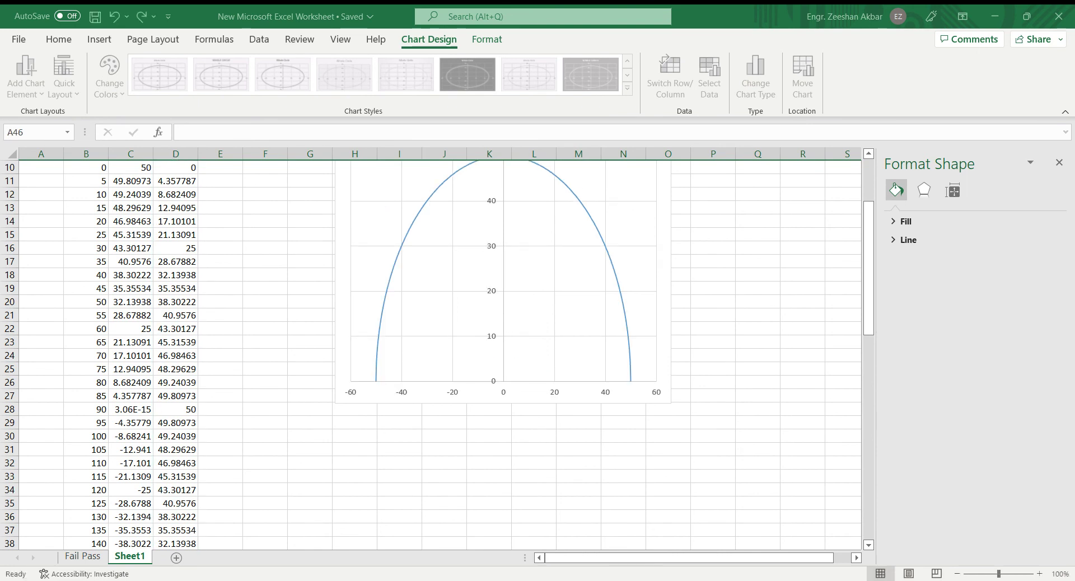
Move the half-circle chart down so its top sits at row 10, and widen it to column Q.
drag(869, 311, 870, 269)
drag(504, 228, 503, 281)
drag(672, 402, 771, 403)
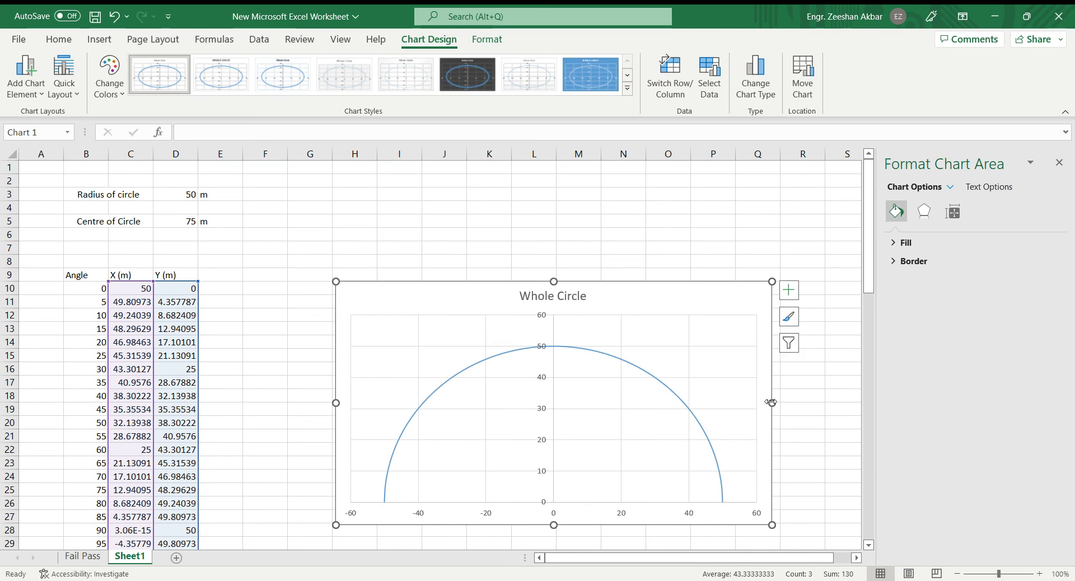
click(612, 357)
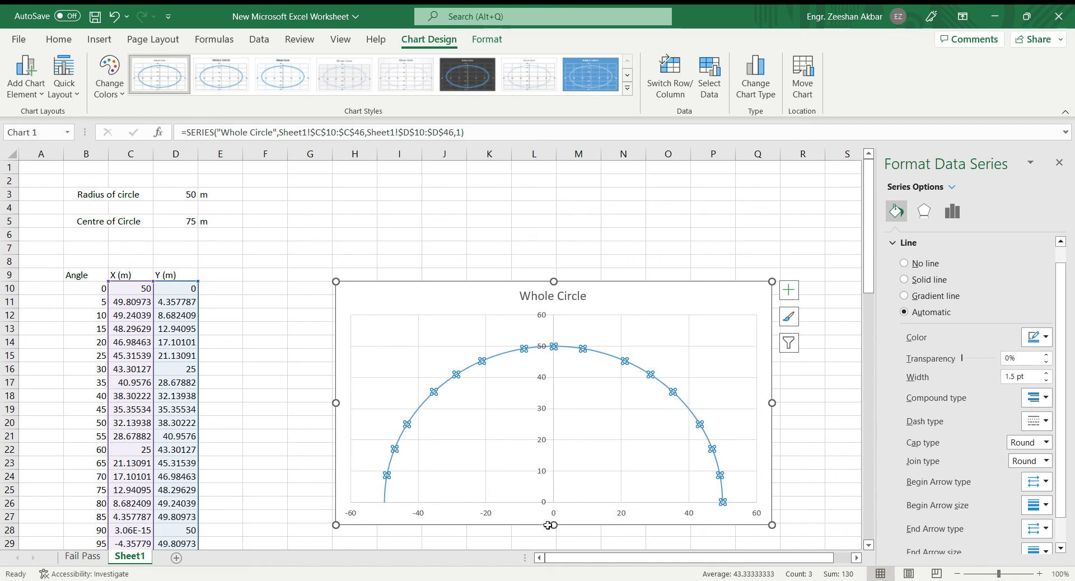
Change the X formula in C10 to =30+$D$3*COS(RADIANS(B10)) and fill it down column C.
click(128, 286)
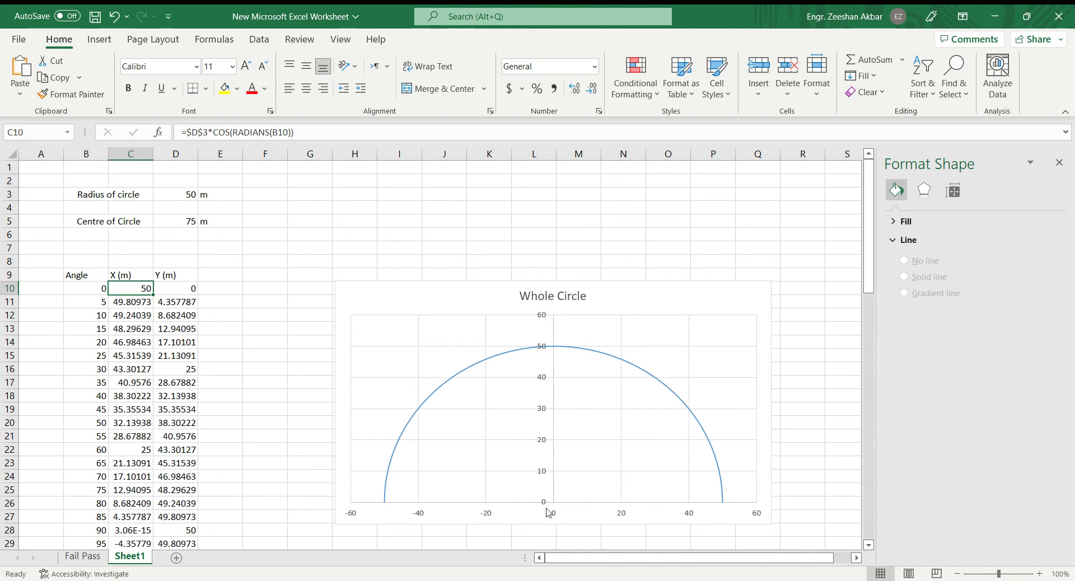
double_click(135, 288)
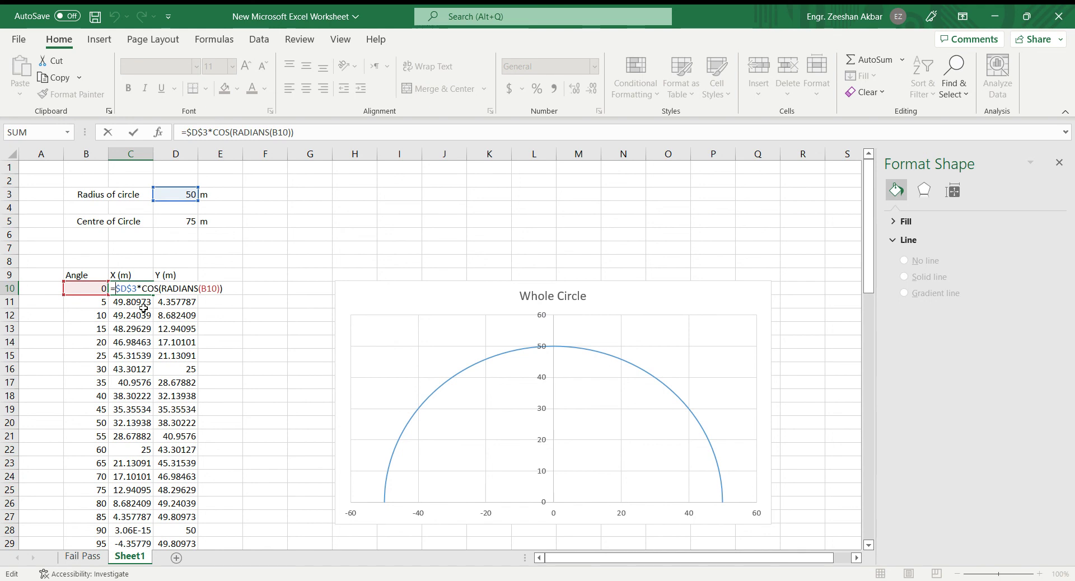
text(30+)
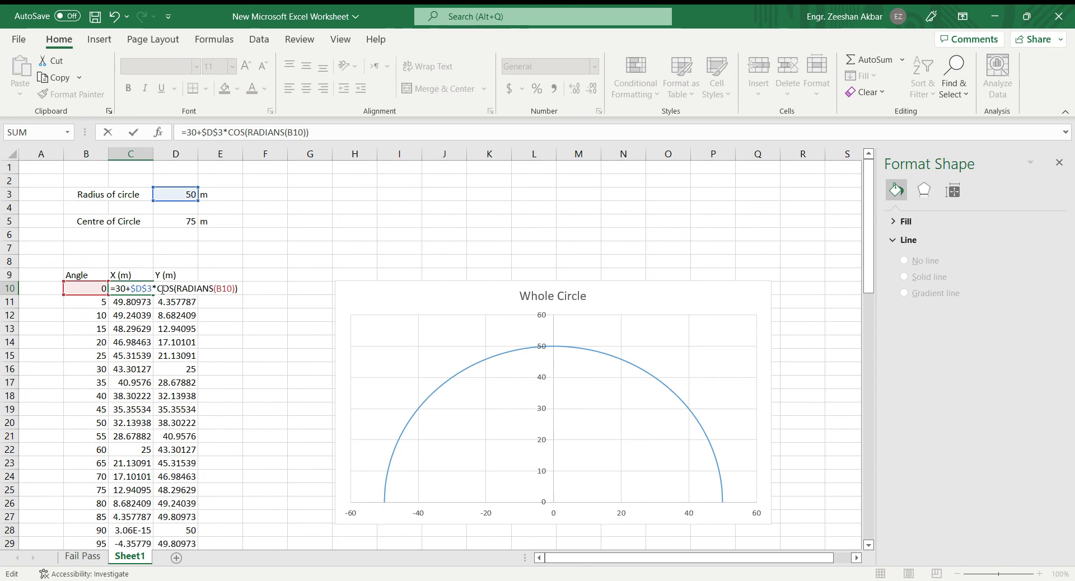
key(Return)
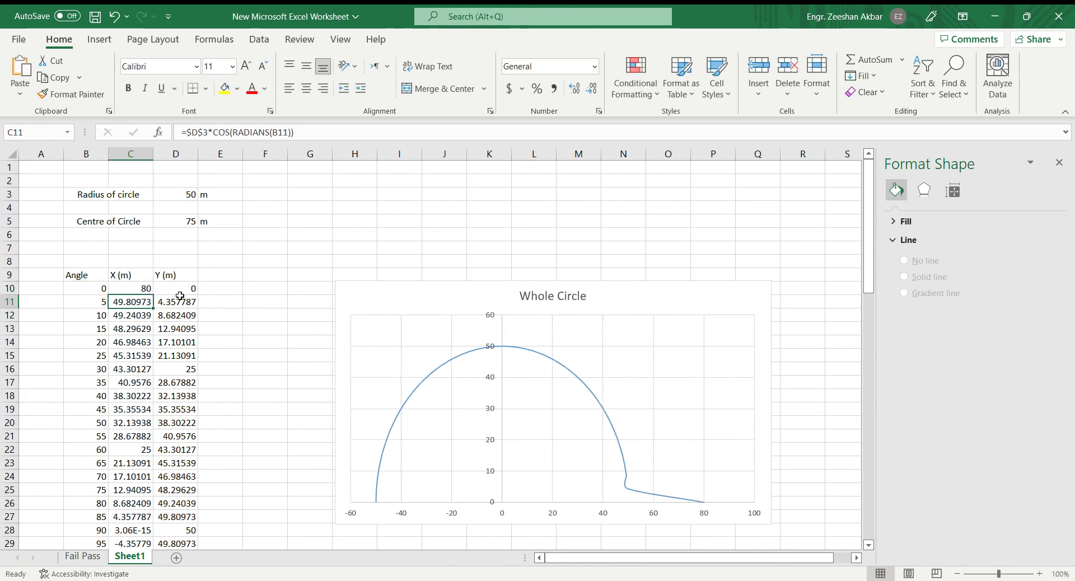
key(Up)
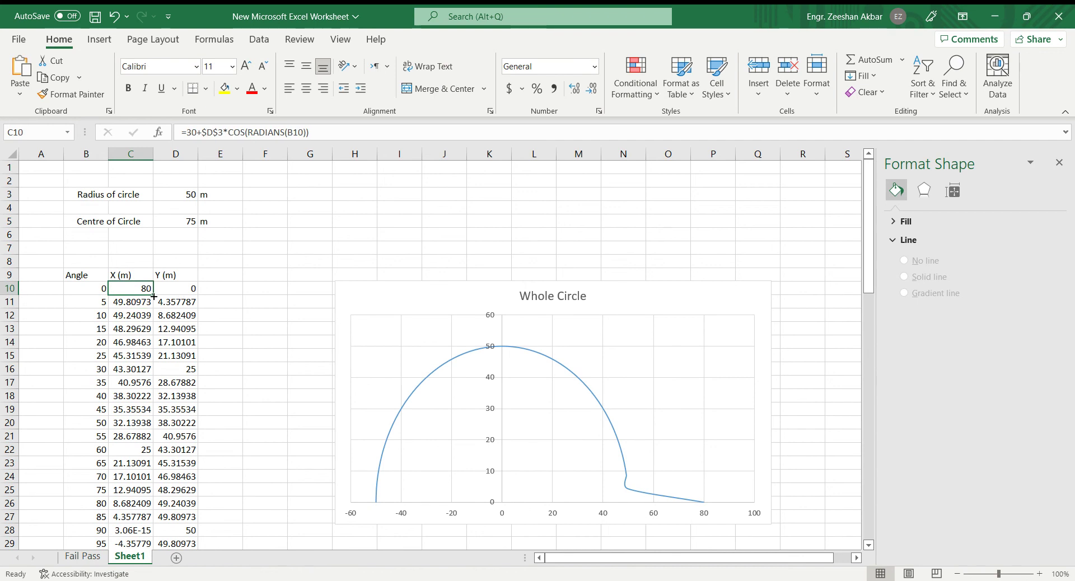
double_click(154, 296)
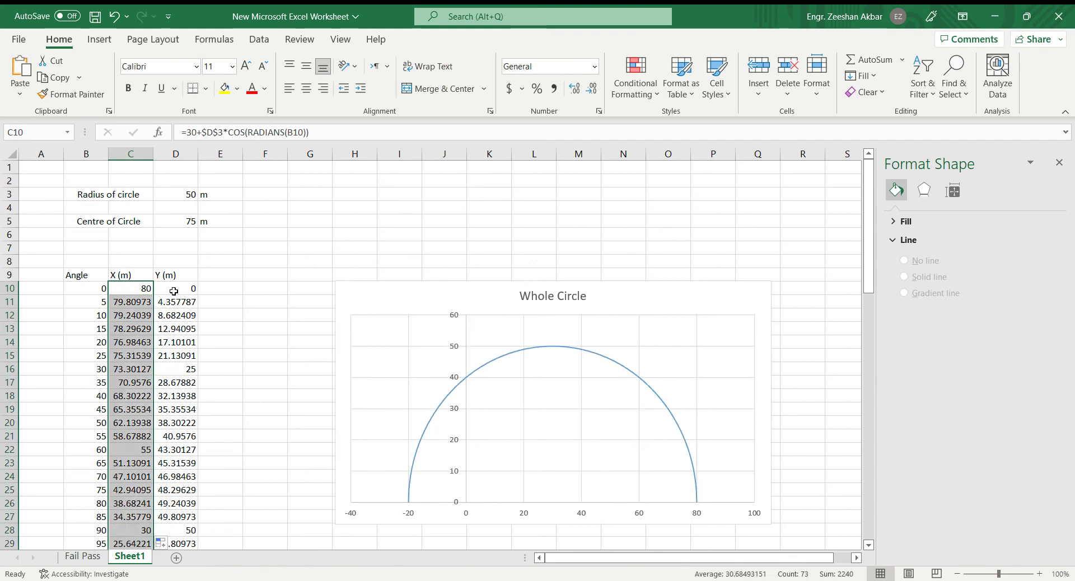
Change the Y formula in D10 to =$D$3*SIN(RADIANS(B10))+40 and fill it down column D.
click(173, 291)
key(F2)
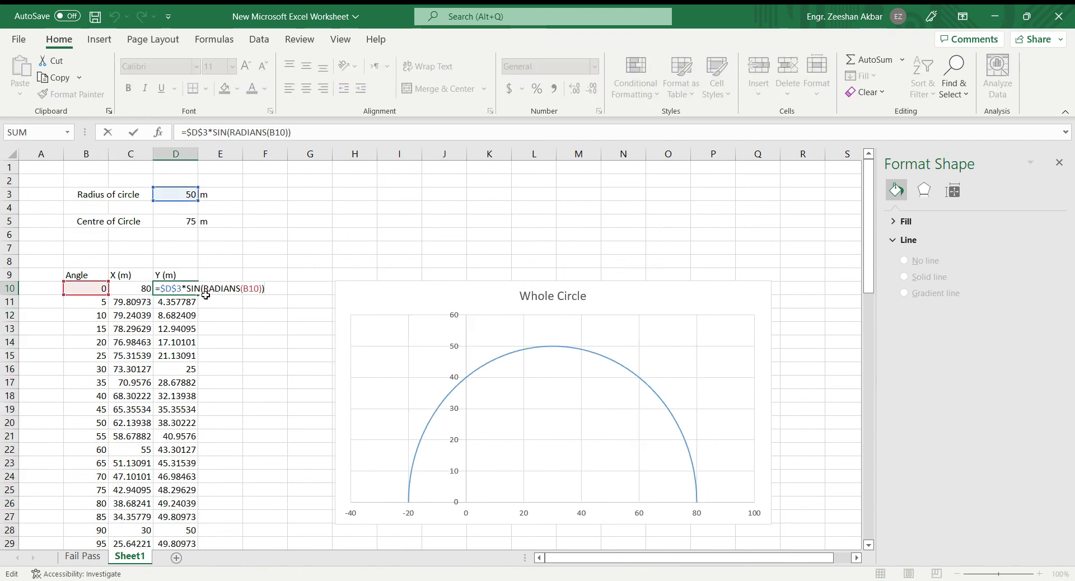
text(+40)
key(Return)
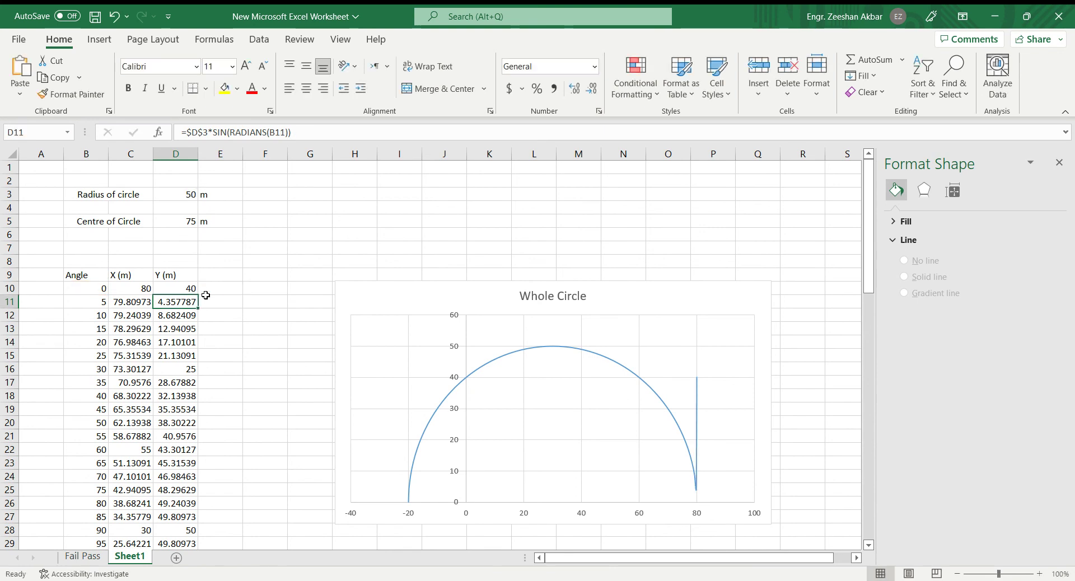
key(Up)
double_click(200, 296)
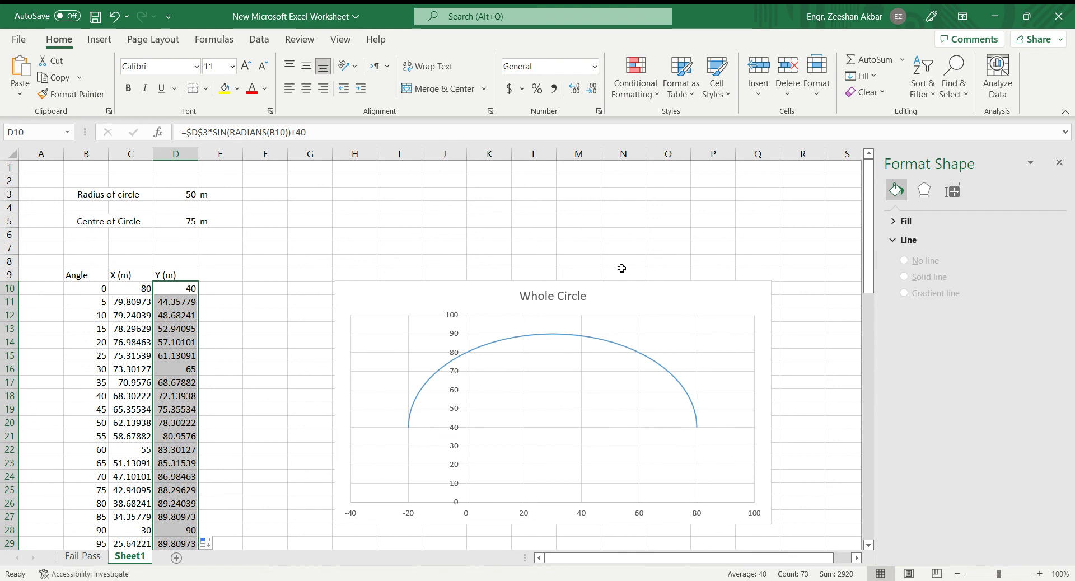
Move the chart up so its top sits at row 3, and stretch its height down to row 28.
drag(638, 298, 607, 206)
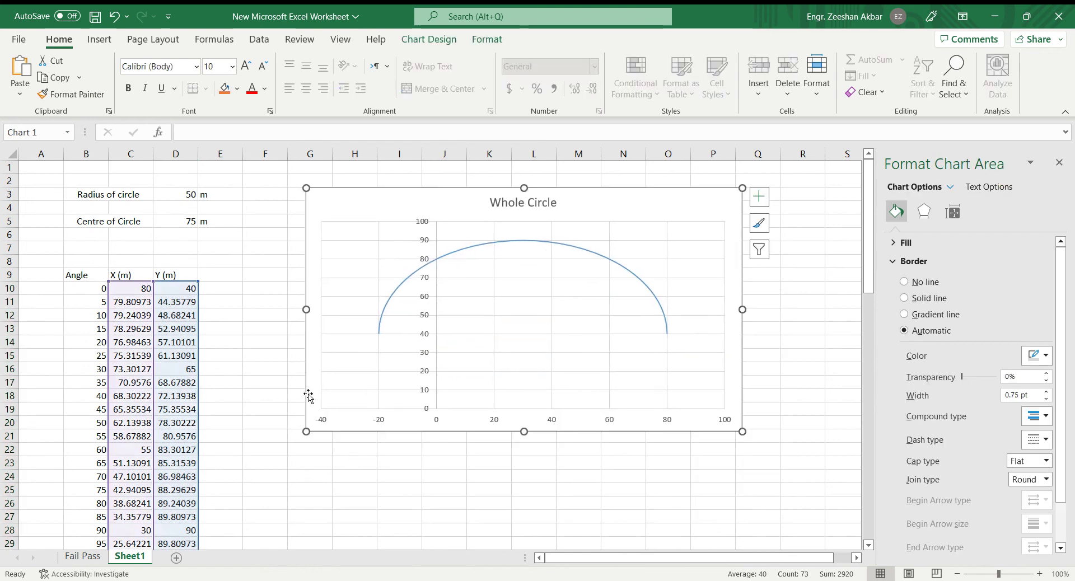
drag(525, 432, 535, 530)
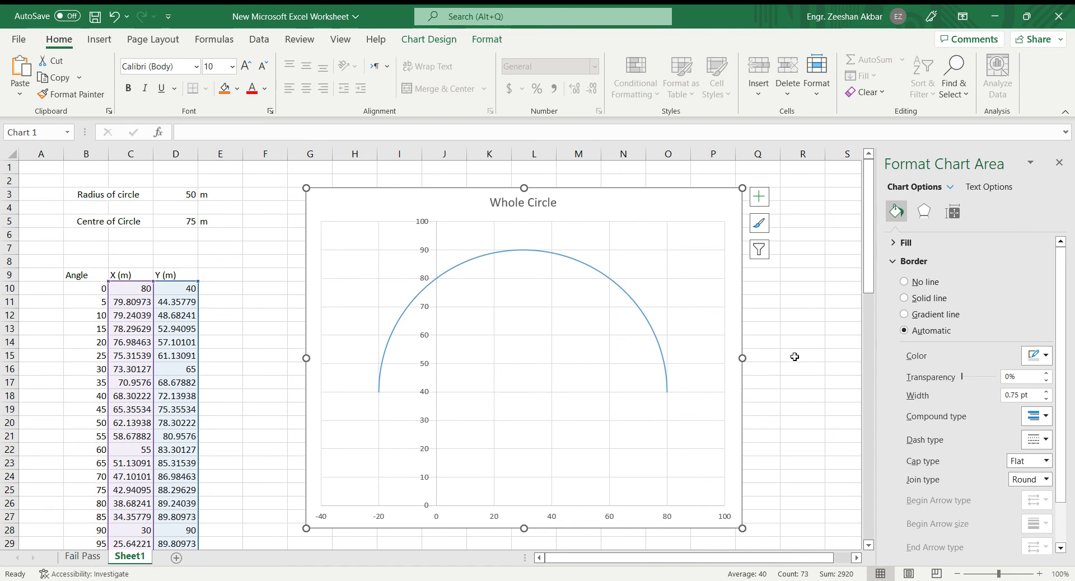
Change the chart title to "Semi-circle" and deselect the chart.
click(523, 202)
click(525, 203)
triple_click(526, 203)
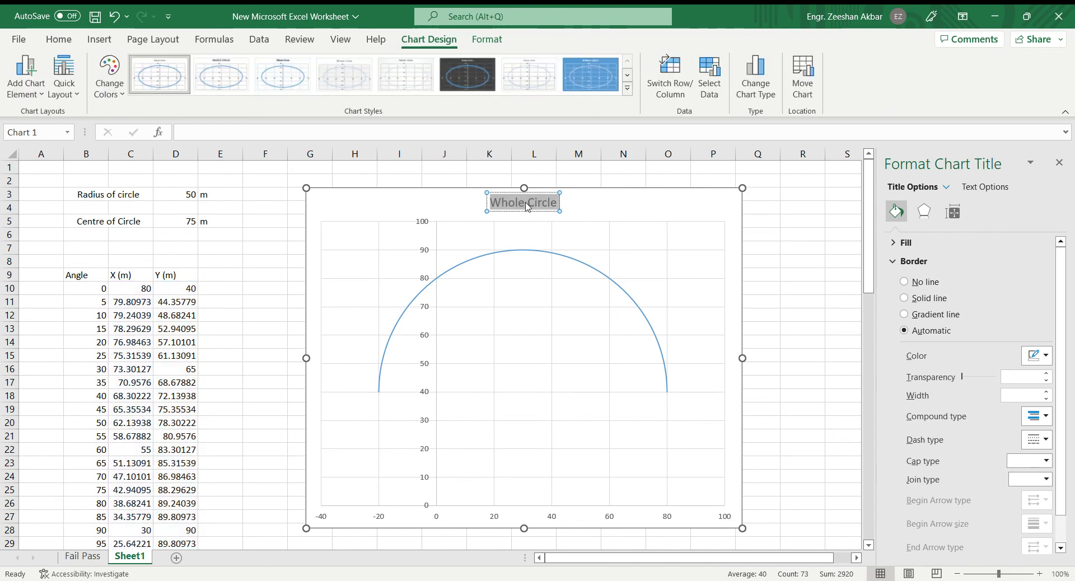
text(Semi-Circle)
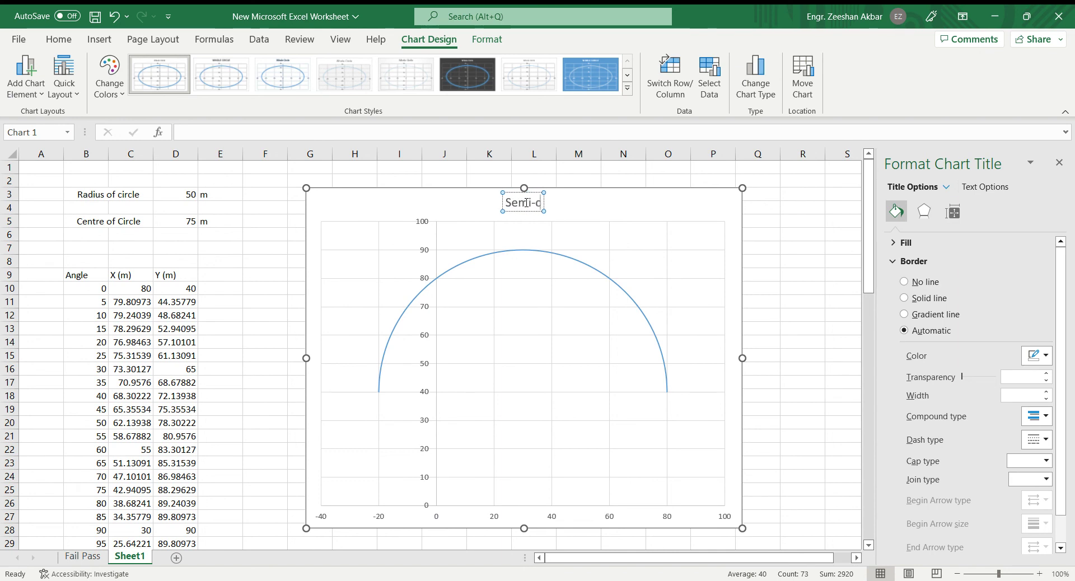
click(806, 298)
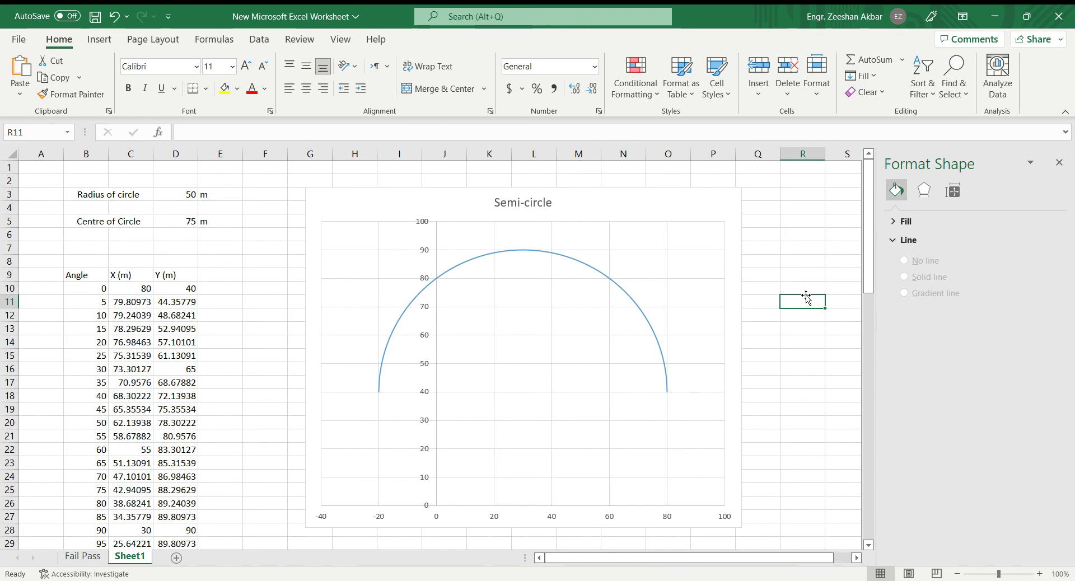